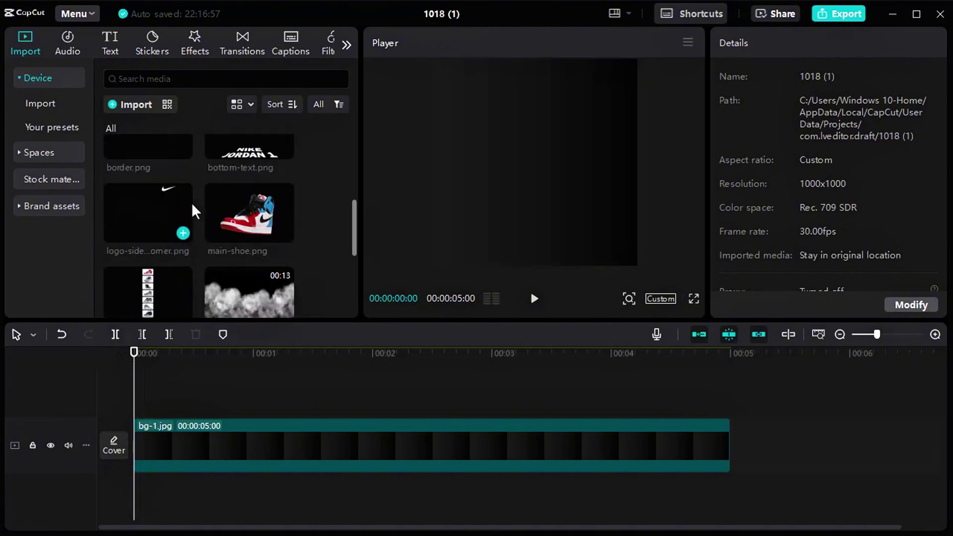
# - Place starting-logo.png above bg-1.jpg at the timeline start and apply the "Rolle...ter 1" combo animation to it
pyautogui.scroll(-4, 193, 211)
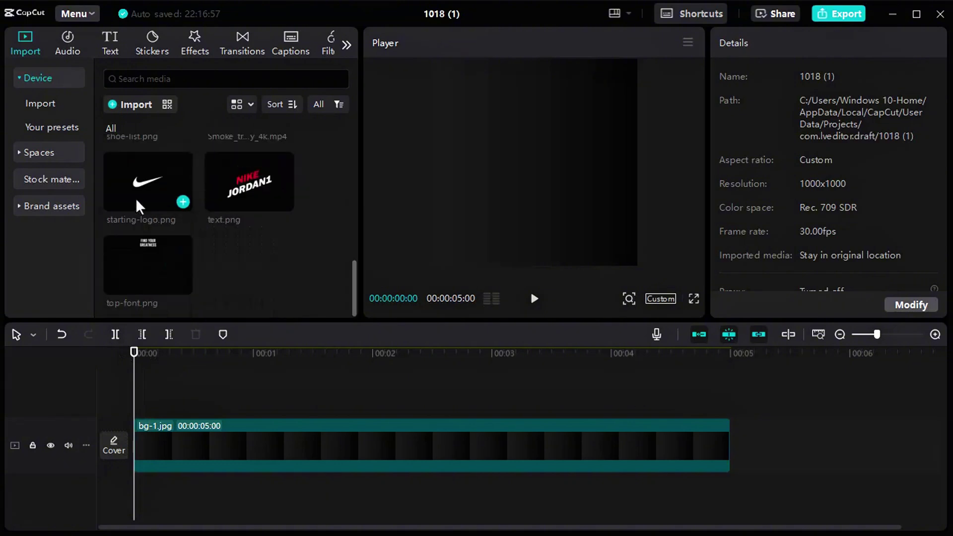
pyautogui.moveTo(139, 206); pyautogui.dragTo(141, 412)
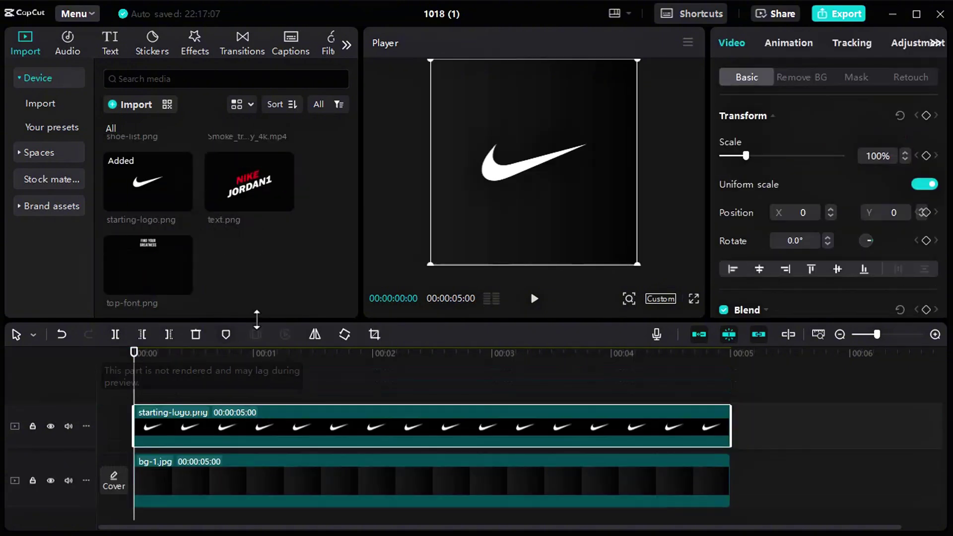
pyautogui.click(771, 45)
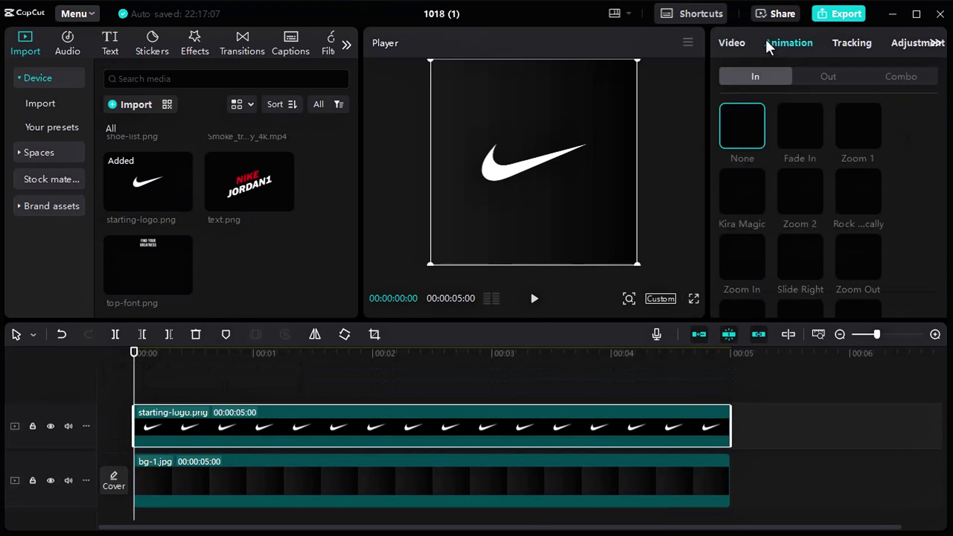
pyautogui.click(896, 85)
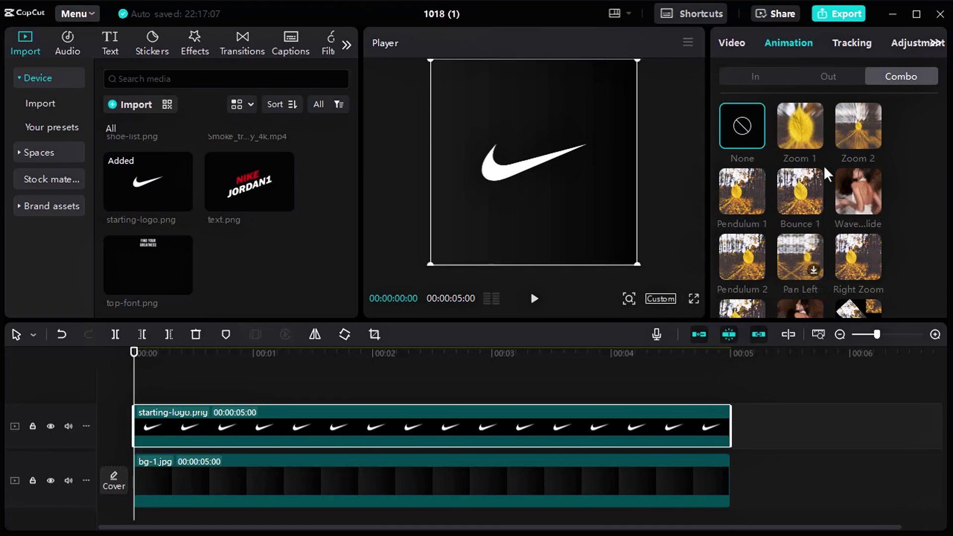
pyautogui.scroll(-10, 827, 174)
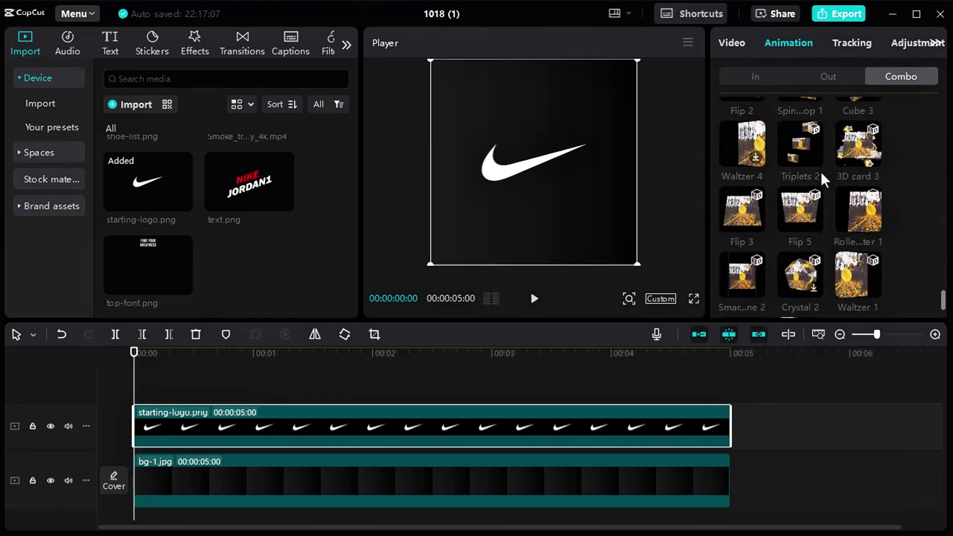
pyautogui.scroll(-2, 824, 179)
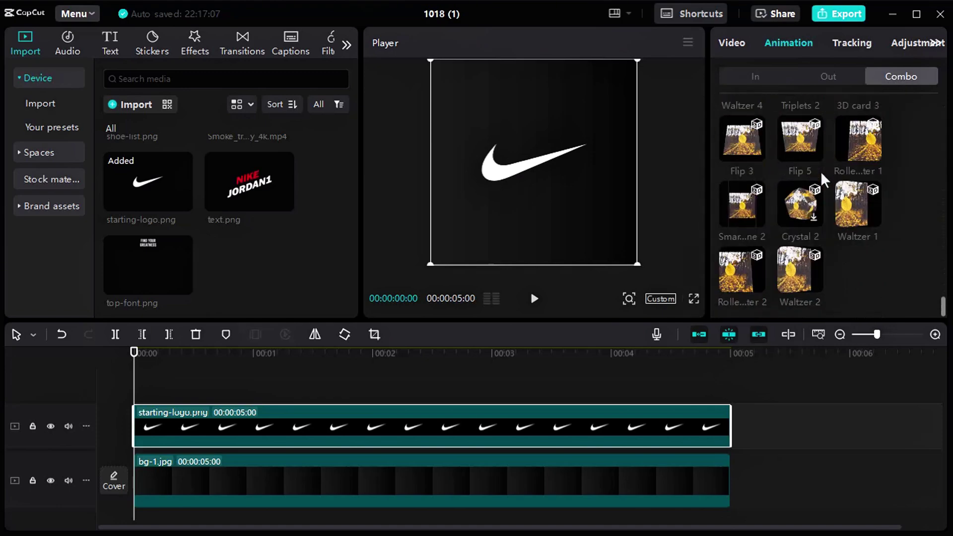
pyautogui.click(856, 141)
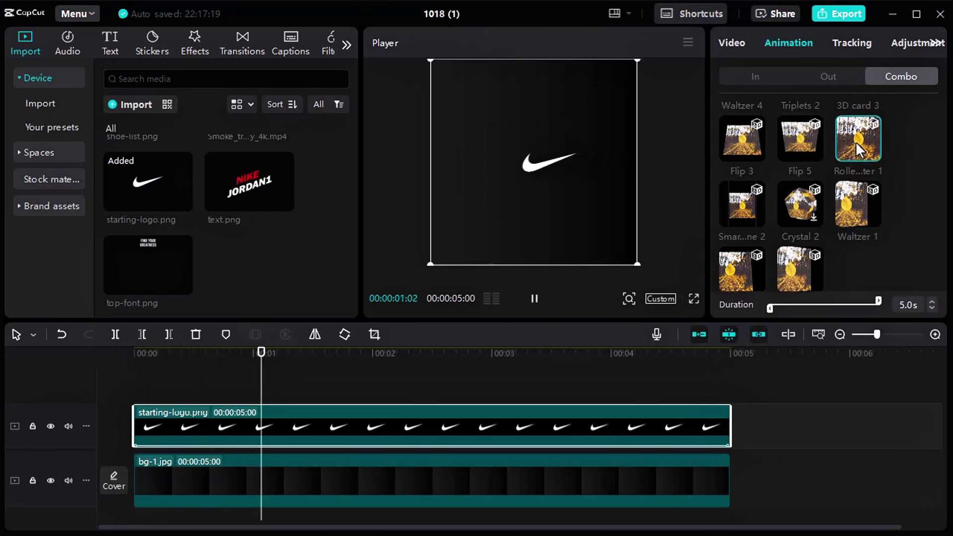
# - Set the logo's combo animation duration to 2.7 s and play it back from the start
pyautogui.click(416, 363)
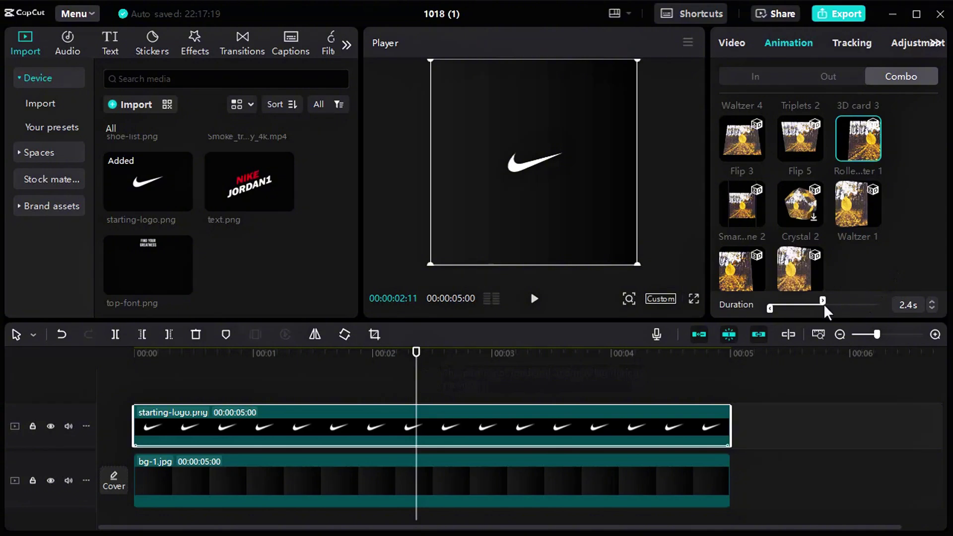
pyautogui.moveTo(823, 302); pyautogui.dragTo(829, 302)
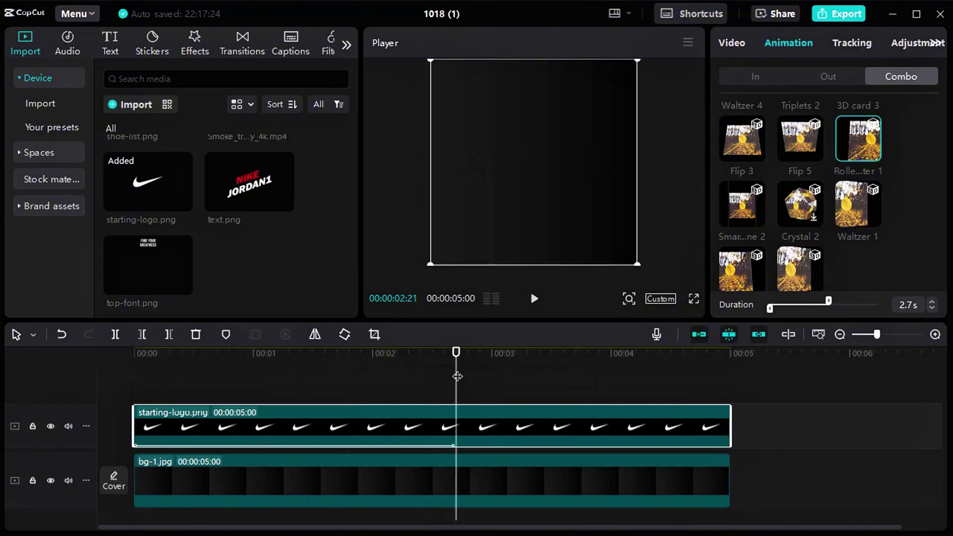
pyautogui.moveTo(457, 377); pyautogui.dragTo(128, 385)
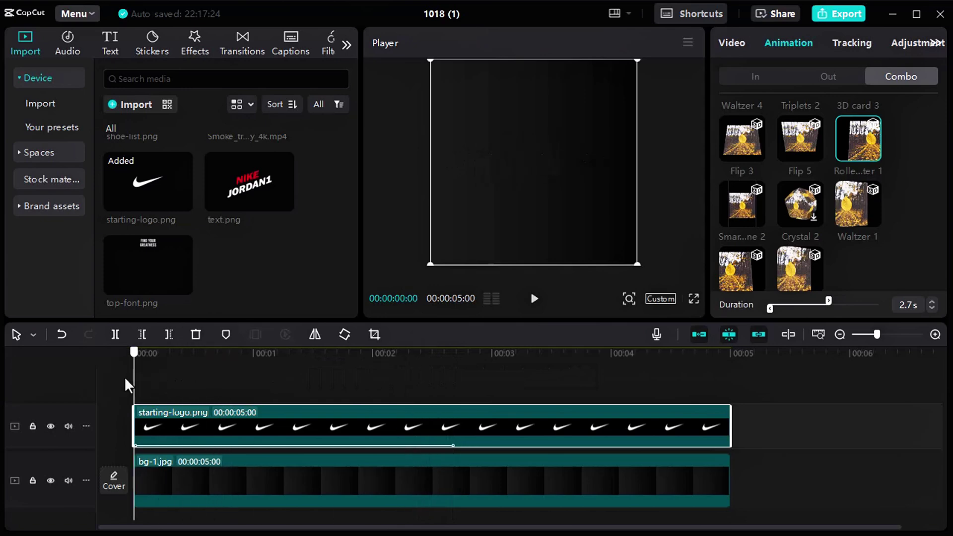
pyautogui.click(125, 381)
pyautogui.press('space')
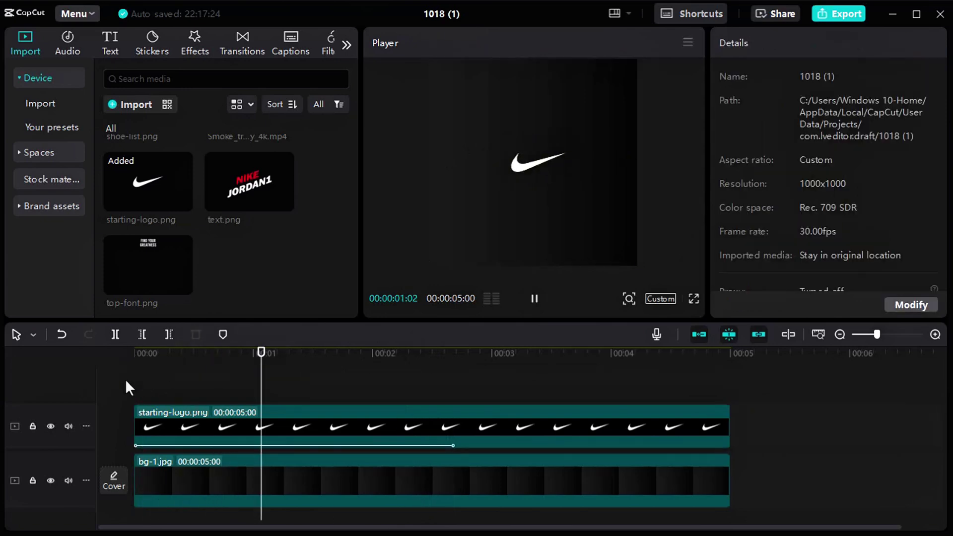
pyautogui.press('space')
# - Set the logo's combo animation duration to 1.8 s and trim the end of its clip to 00:00:01:25
pyautogui.click(304, 425)
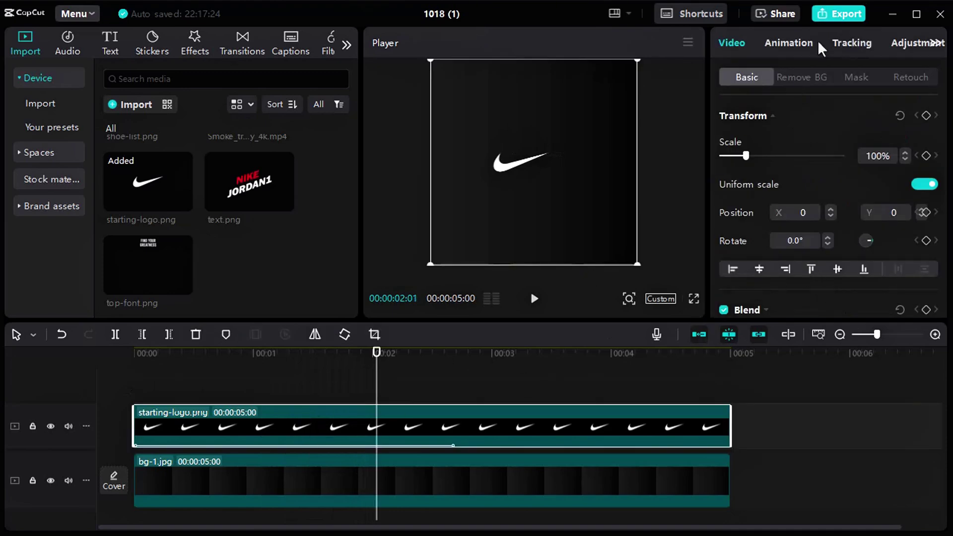
pyautogui.click(800, 43)
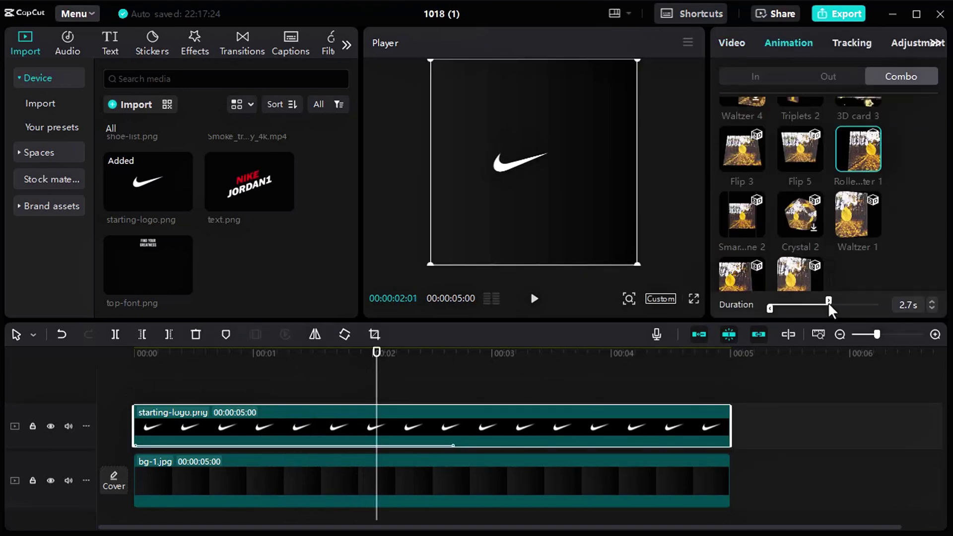
pyautogui.moveTo(815, 303); pyautogui.dragTo(810, 303)
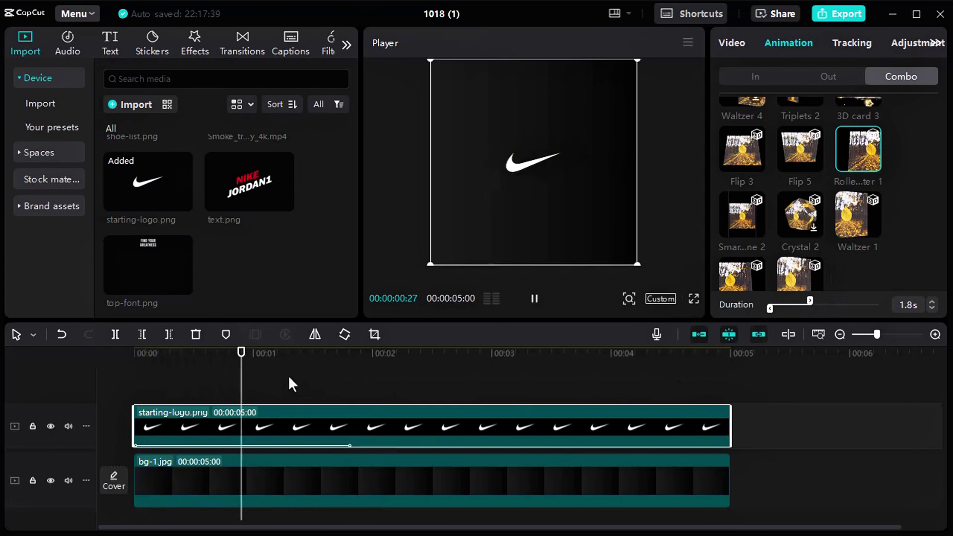
pyautogui.click(169, 334)
pyautogui.moveTo(354, 352)
pyautogui.mouseDown()
pyautogui.moveTo(160, 364)
pyautogui.moveTo(373, 362)
pyautogui.moveTo(137, 360)
pyautogui.moveTo(355, 359)
pyautogui.mouseUp()
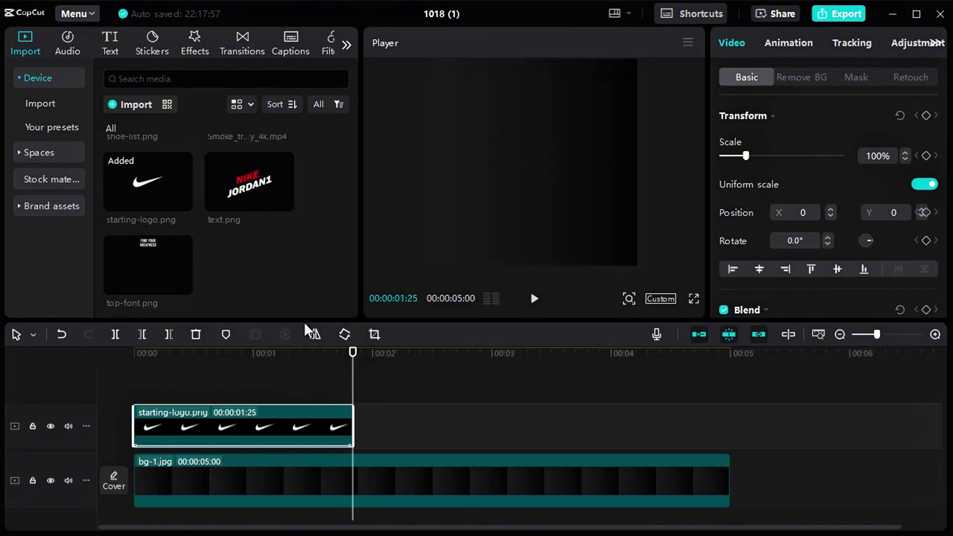
# - Add abastract-1.png directly after the logo clip and keyframe its starting position off-canvas at X -2000, Y 0
pyautogui.scroll(8, 285, 235)
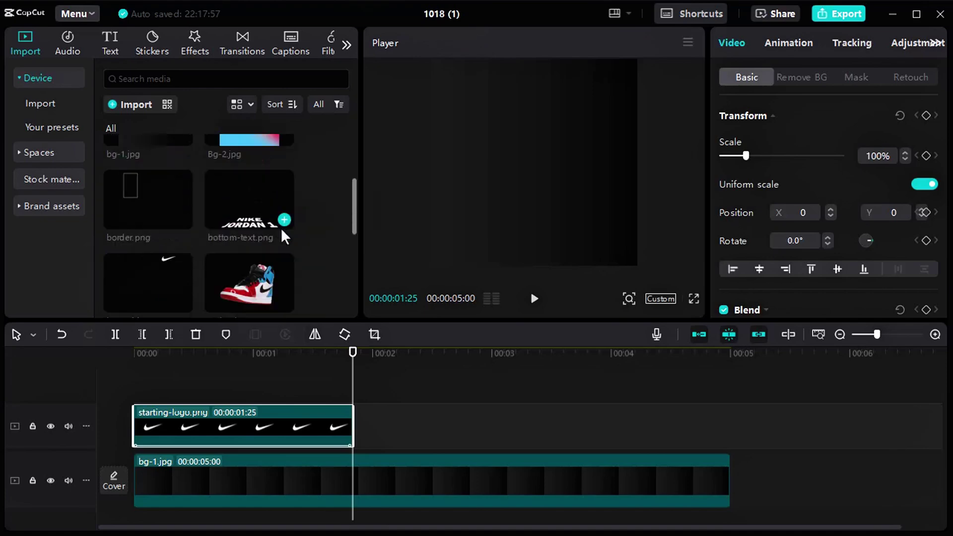
pyautogui.moveTo(170, 185); pyautogui.dragTo(363, 418)
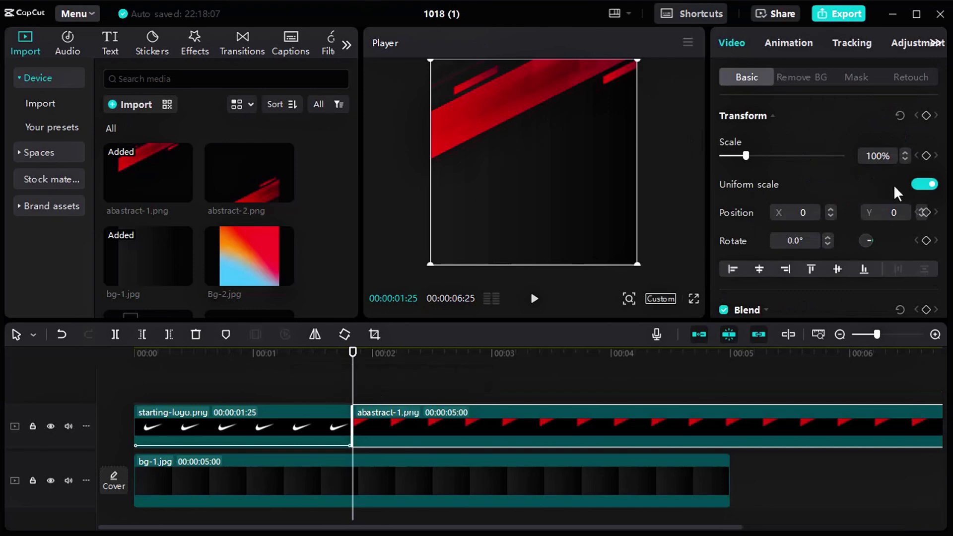
pyautogui.click(926, 214)
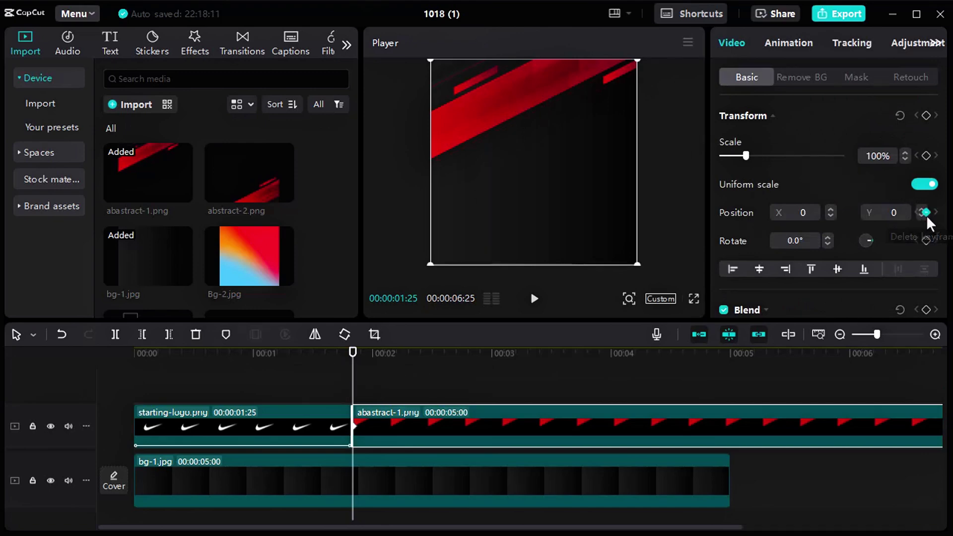
pyautogui.moveTo(511, 117); pyautogui.dragTo(297, 113)
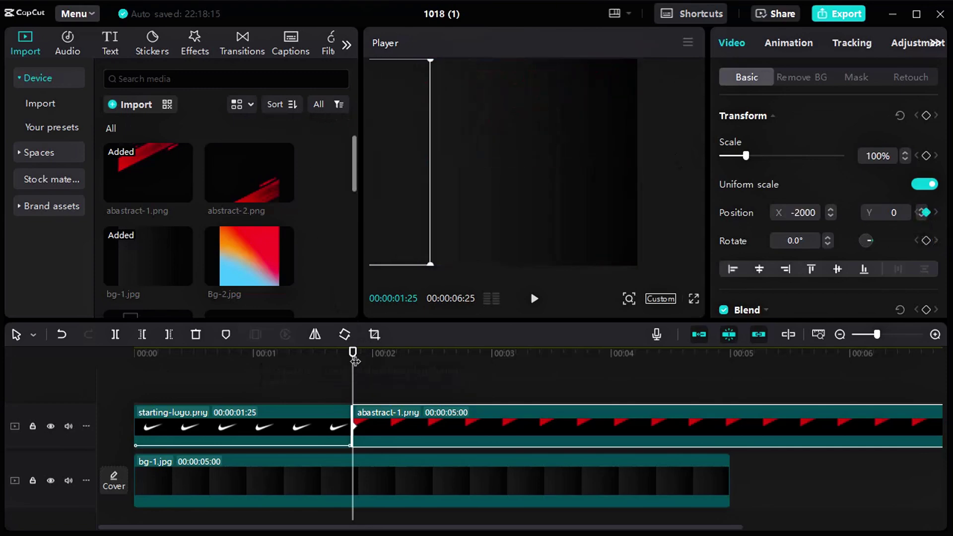
# - Keyframe the upper red graphic back to position X 0, Y 0 at 00:00:02:12 and play the slide-in
pyautogui.moveTo(353, 351); pyautogui.dragTo(420, 351)
pyautogui.moveTo(379, 85); pyautogui.dragTo(587, 87)
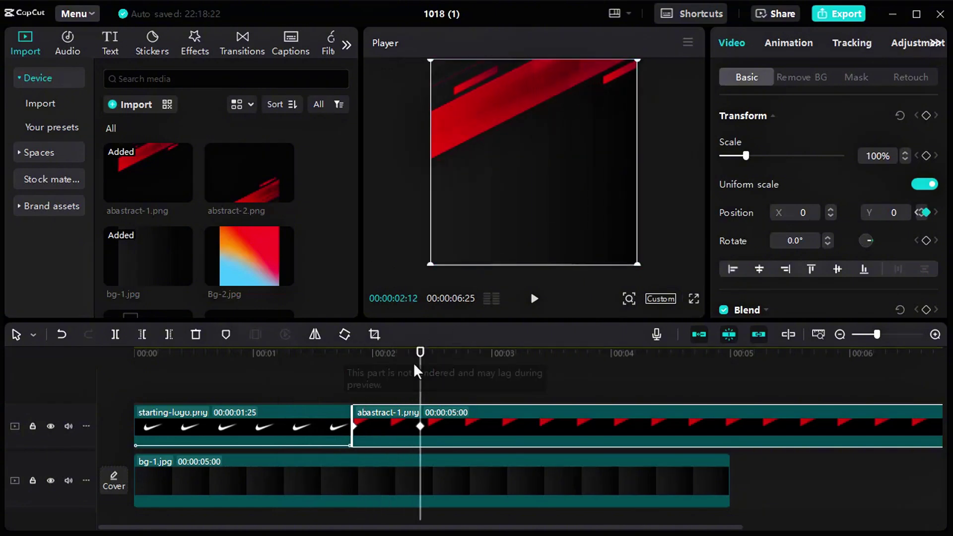
pyautogui.moveTo(420, 367); pyautogui.dragTo(351, 371)
pyautogui.click(338, 372)
pyautogui.press('space')
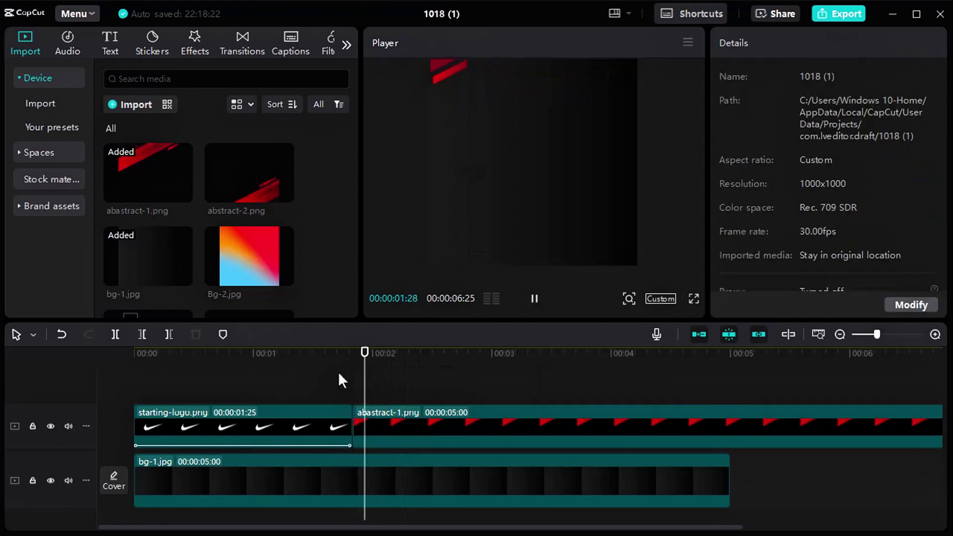
pyautogui.press('space')
# - Move the second position keyframe of abastract-1.png earlier to about 00:00:02:05 and replay the slide-in
pyautogui.click(390, 418)
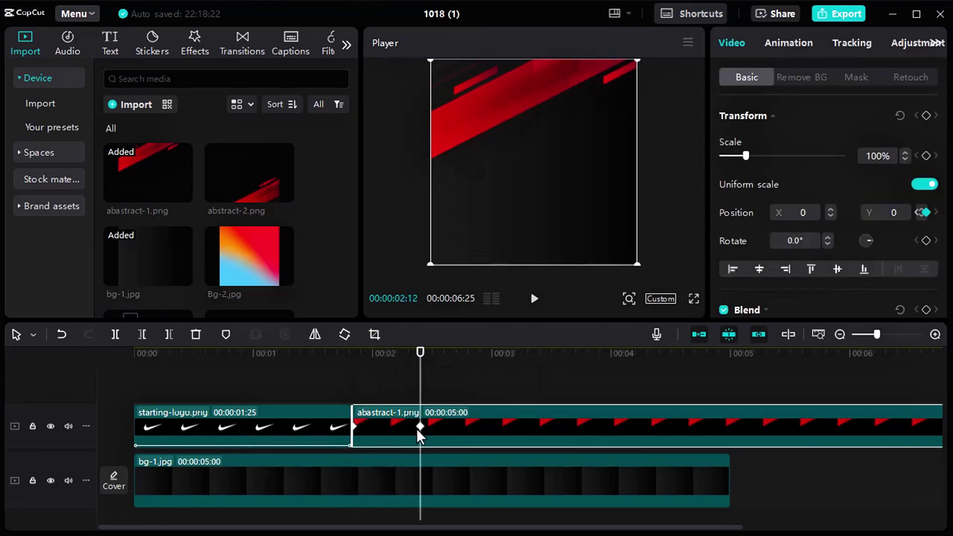
pyautogui.moveTo(420, 427); pyautogui.dragTo(395, 428)
pyautogui.click(321, 395)
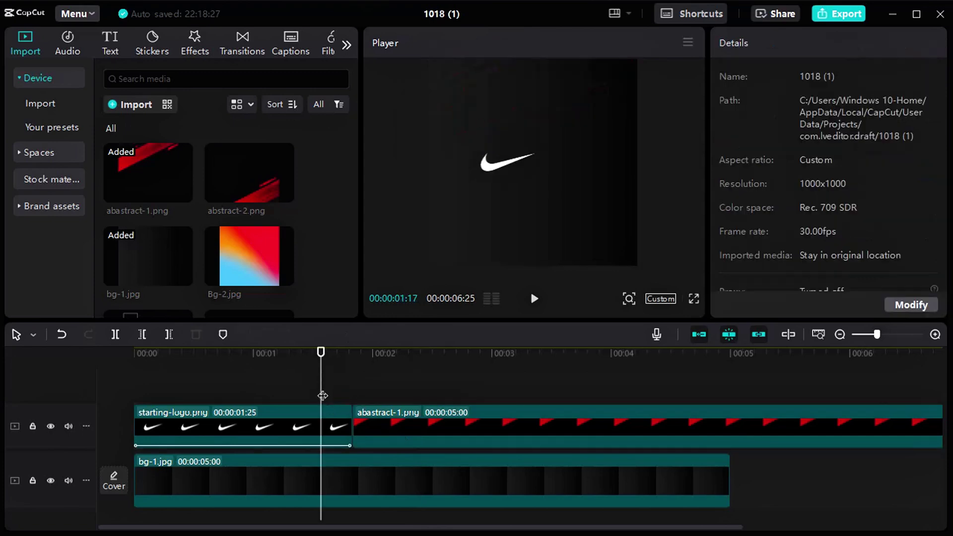
pyautogui.press('space')
pyautogui.press('space')
pyautogui.press('space')
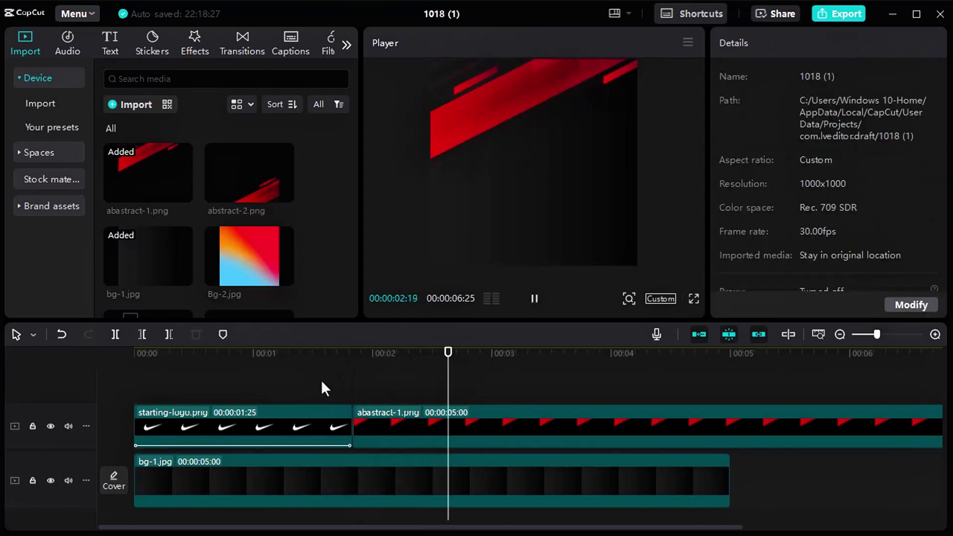
pyautogui.click(315, 383)
pyautogui.press('space')
pyautogui.press('space')
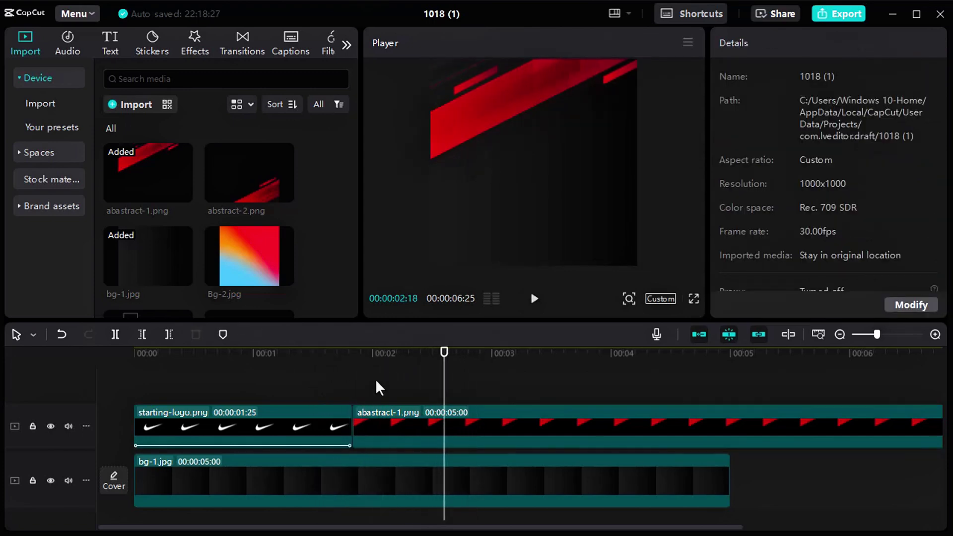
# - Speed up the slide-in by moving the second keyframe of abastract-1.png to 00:00:02:02 and review the playback
pyautogui.click(373, 393)
pyautogui.click(390, 427)
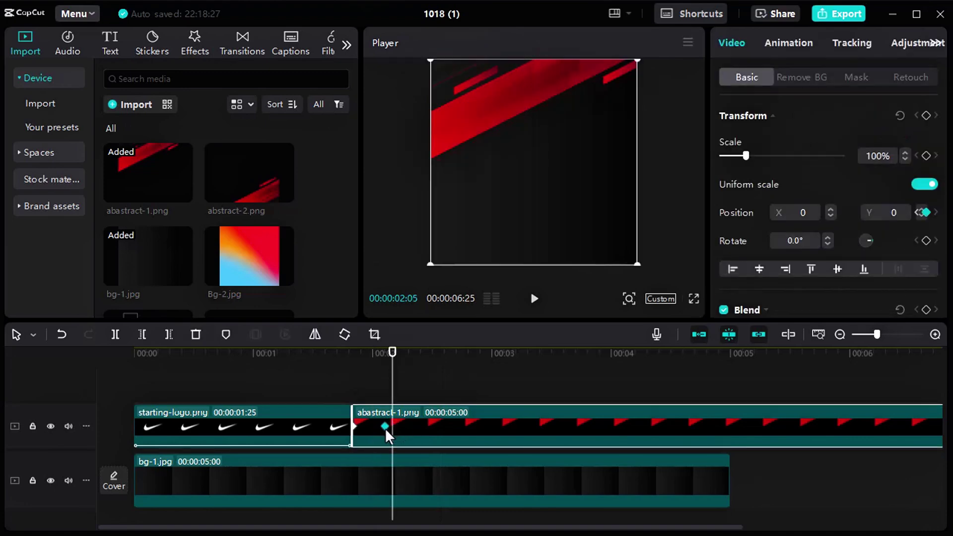
pyautogui.click(331, 390)
pyautogui.press('space')
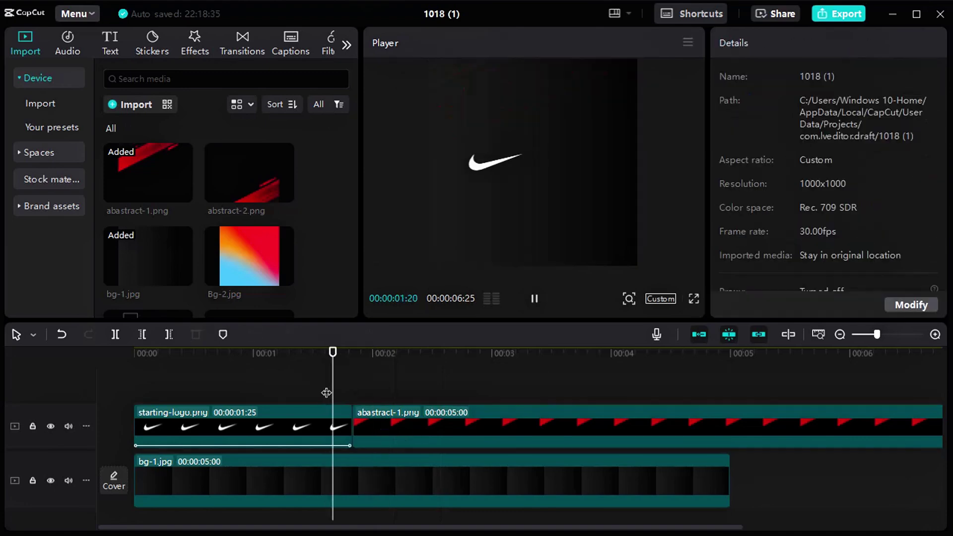
pyautogui.press('space')
pyautogui.click(314, 383)
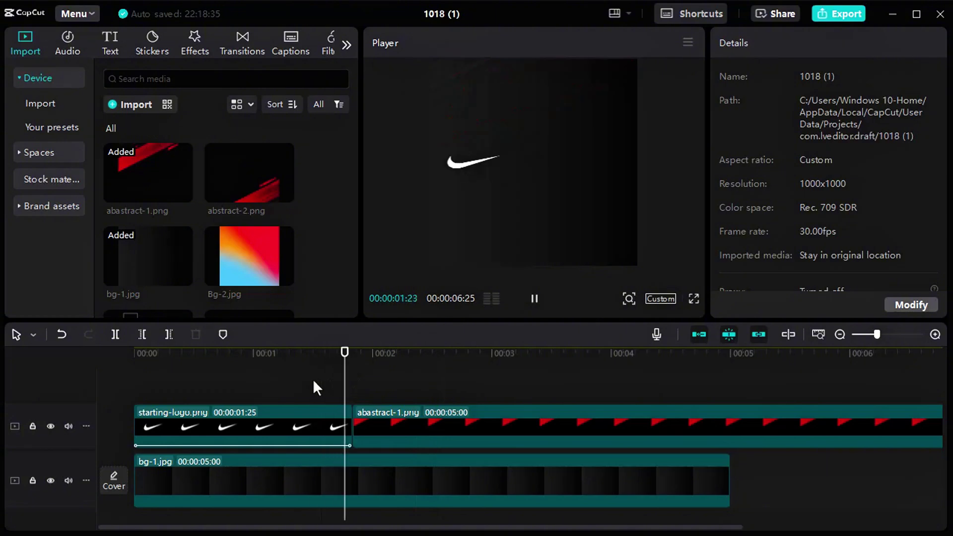
pyautogui.click(379, 384)
pyautogui.click(368, 371)
# - Add abstract-2.png on a track above abastract-1.png at 00:00:01:25 and keyframe its starting position at X 1788, Y 0
pyautogui.moveTo(367, 371); pyautogui.dragTo(353, 371)
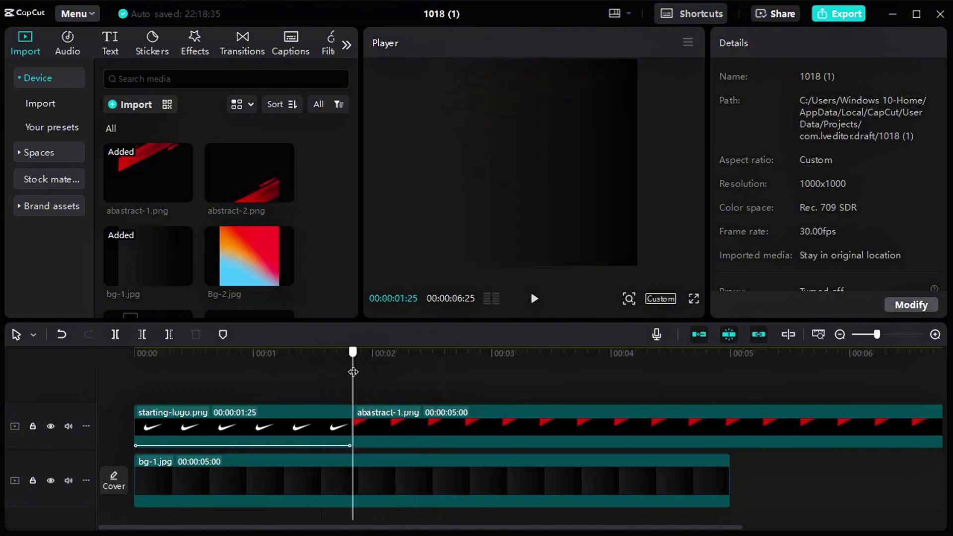
pyautogui.click(445, 441)
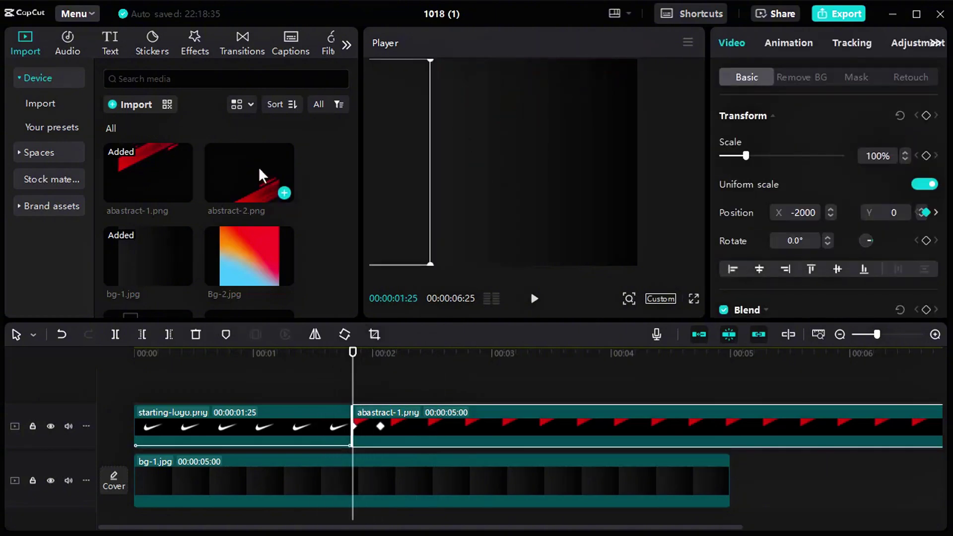
pyautogui.moveTo(260, 171); pyautogui.dragTo(360, 422)
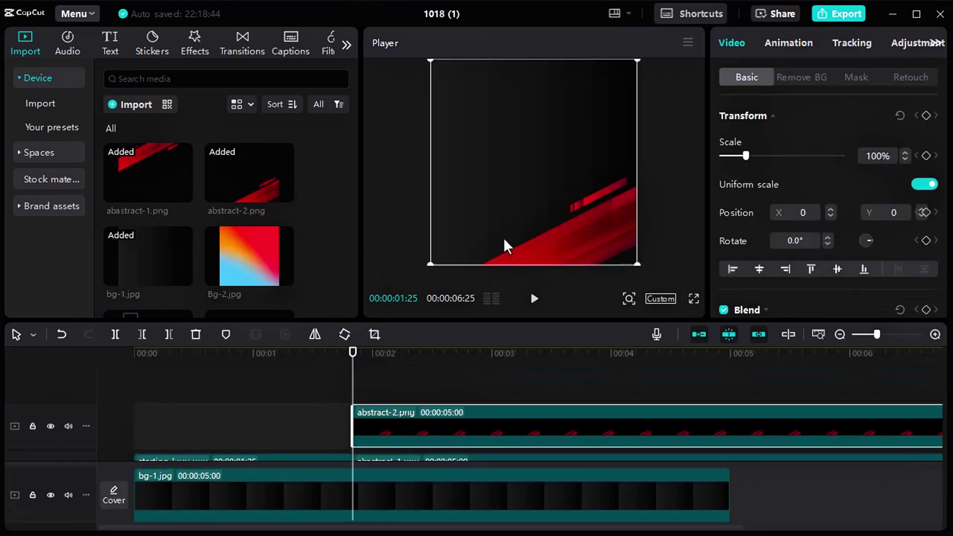
pyautogui.click(925, 213)
pyautogui.moveTo(585, 240); pyautogui.dragTo(666, 262)
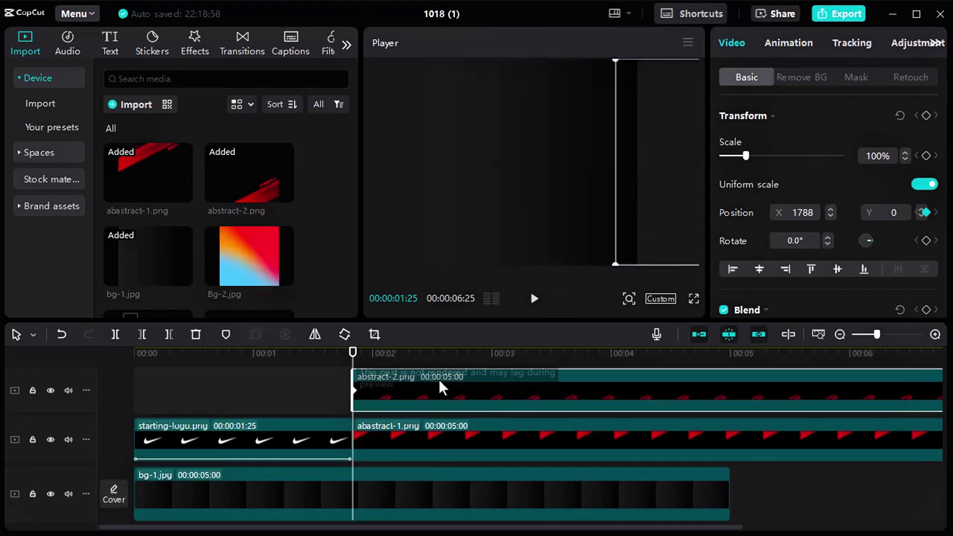
# - Keyframe abstract-2.png at position X 0, Y 0 at 00:00:02:02, aligned with the second keyframe of abastract-1.png
pyautogui.click(380, 428)
pyautogui.click(380, 354)
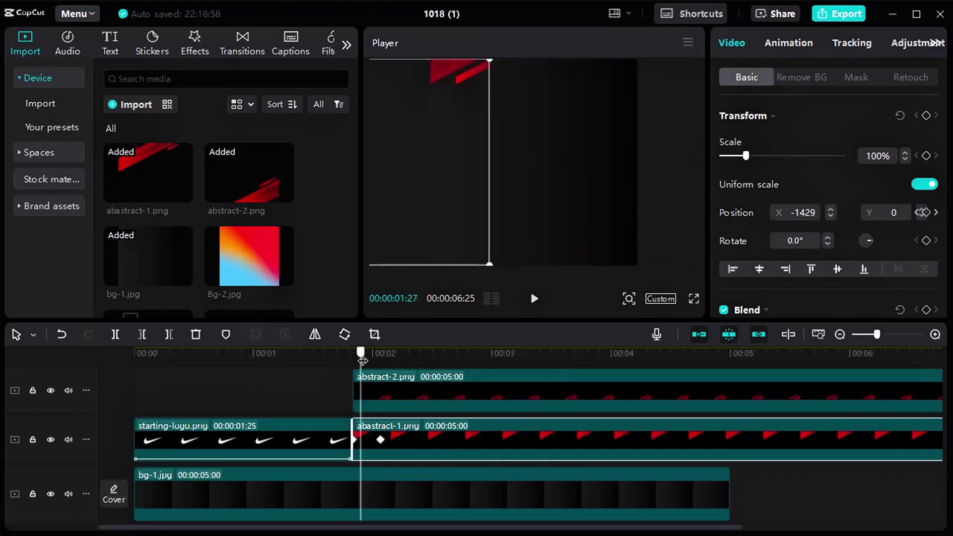
pyautogui.click(418, 390)
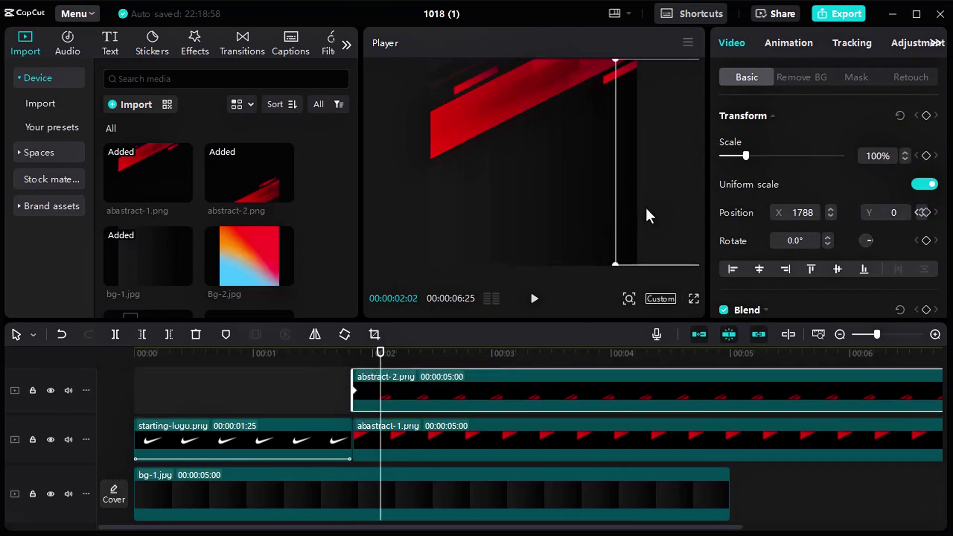
pyautogui.moveTo(649, 213); pyautogui.dragTo(468, 217)
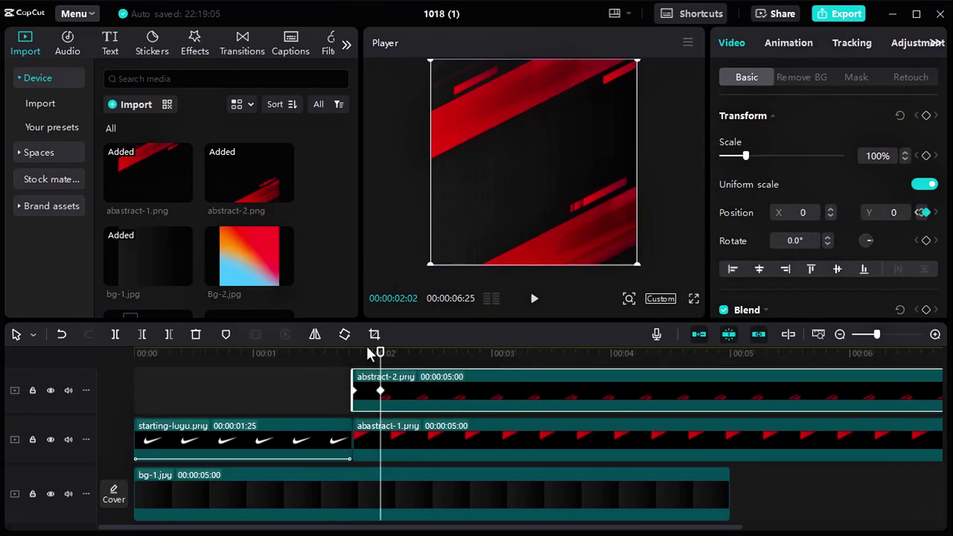
# - Play back the slide-in of the two red abstract graphics to review their timing
pyautogui.click(334, 386)
pyautogui.press('space')
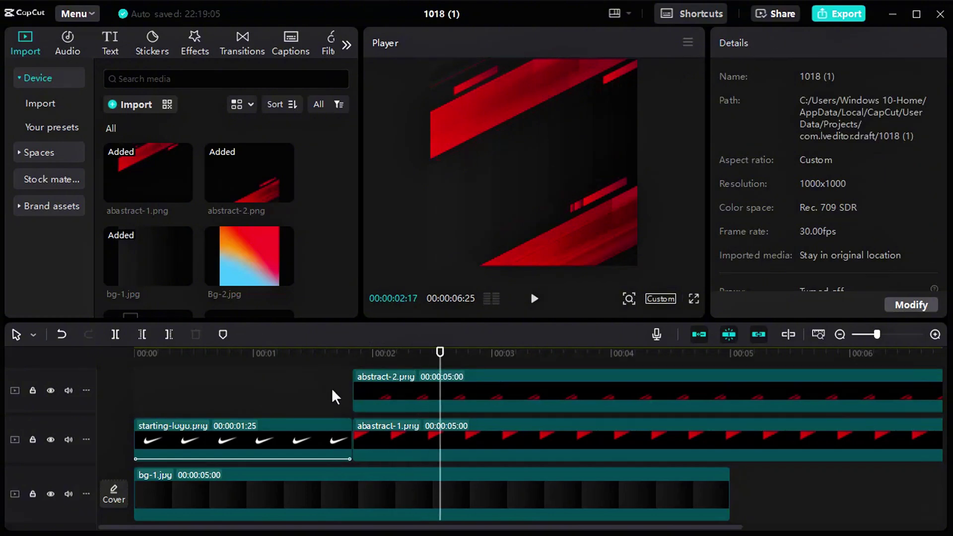
pyautogui.click(334, 392)
# - Add text.png on a new track above abstract-2.png, starting at 00:00:02:01
pyautogui.moveTo(334, 365); pyautogui.dragTo(377, 359)
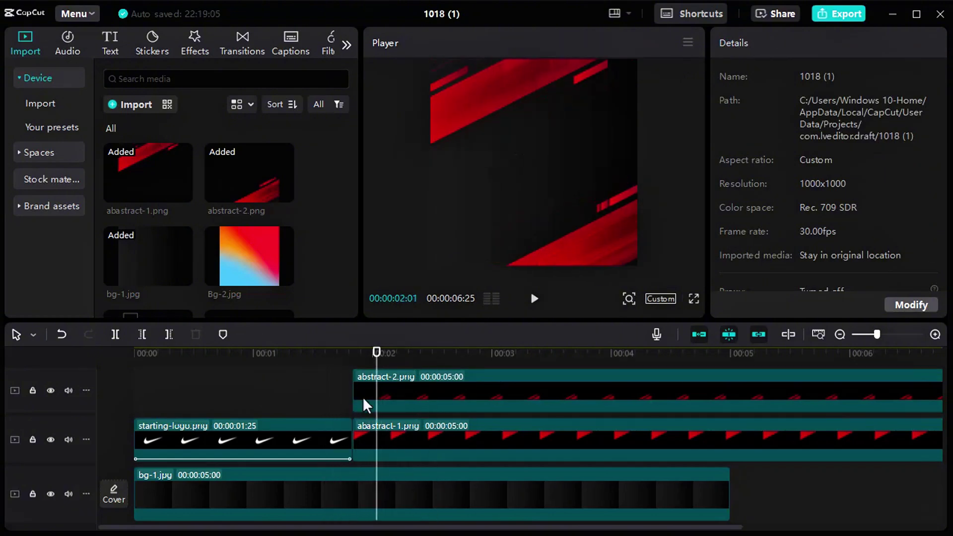
pyautogui.scroll(1, 367, 414)
pyautogui.scroll(-3, 225, 198)
pyautogui.scroll(-5, 226, 199)
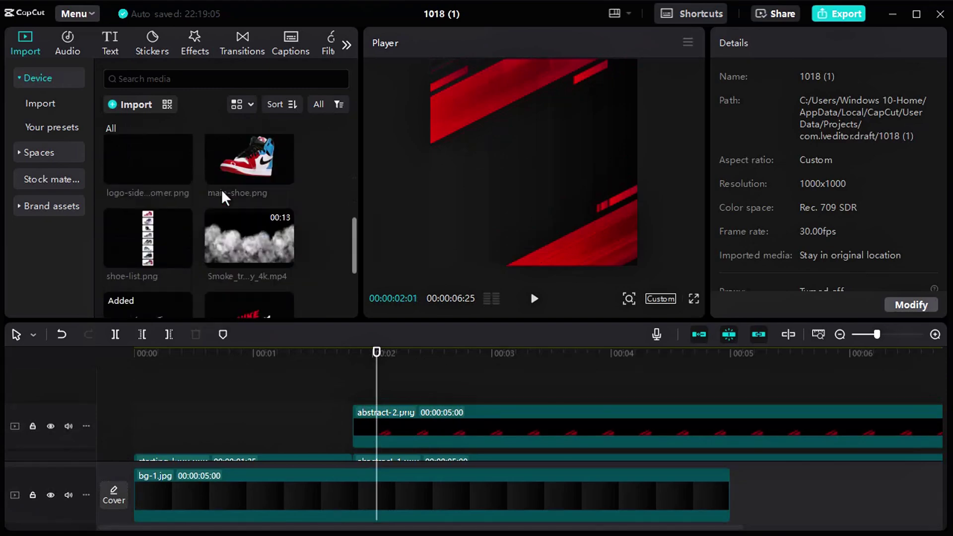
pyautogui.moveTo(267, 212); pyautogui.dragTo(453, 394)
# - Try the Zoom 2 In animation on text.png and review it from the clip's start
pyautogui.click(785, 45)
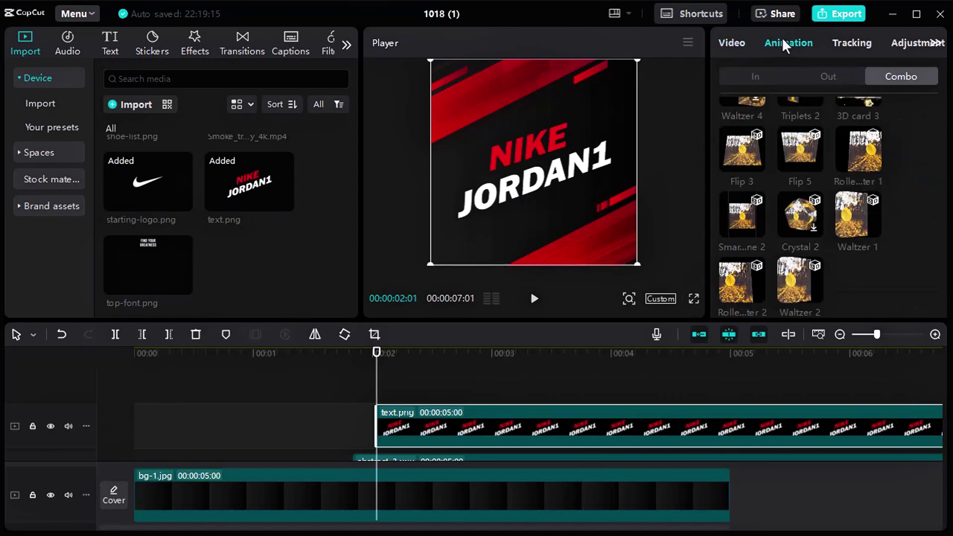
pyautogui.scroll(-5, 780, 176)
pyautogui.click(756, 77)
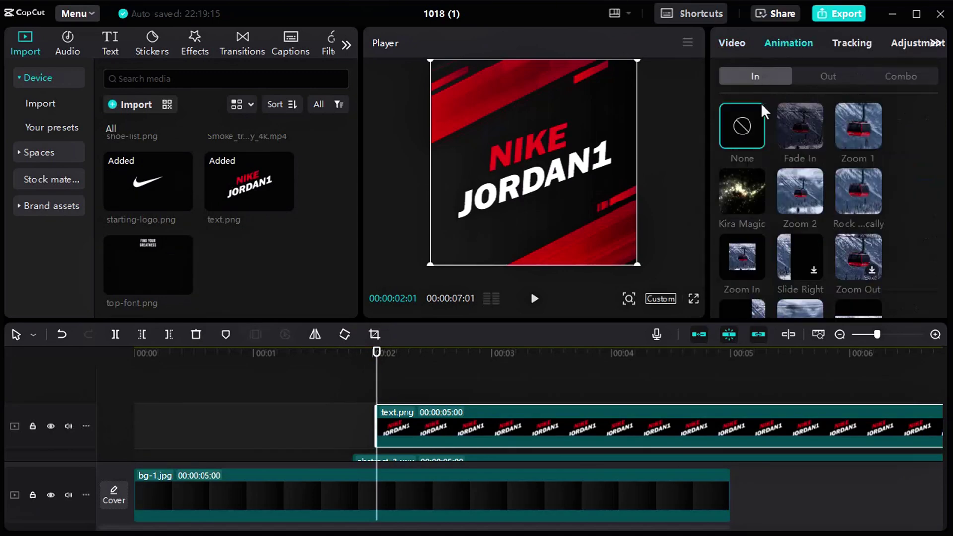
pyautogui.click(794, 174)
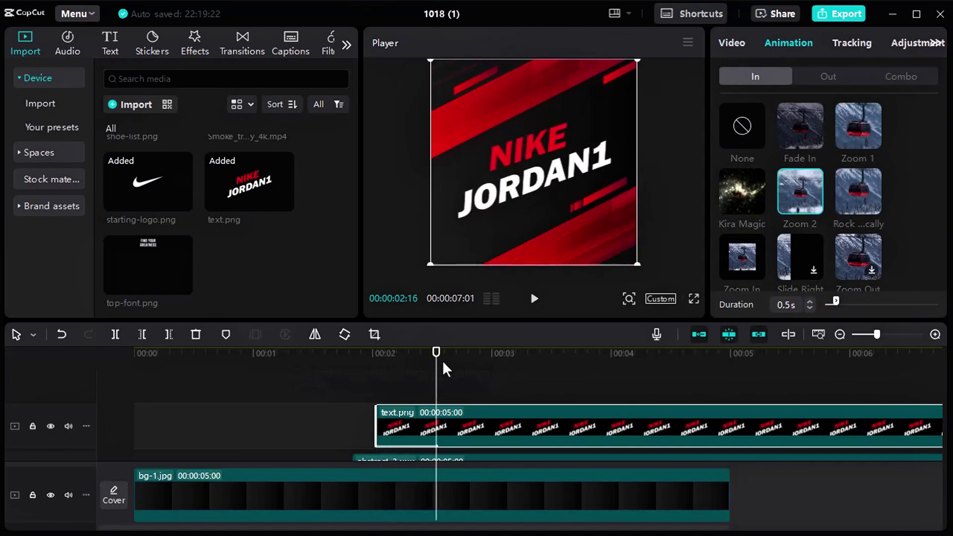
pyautogui.moveTo(438, 366); pyautogui.dragTo(375, 366)
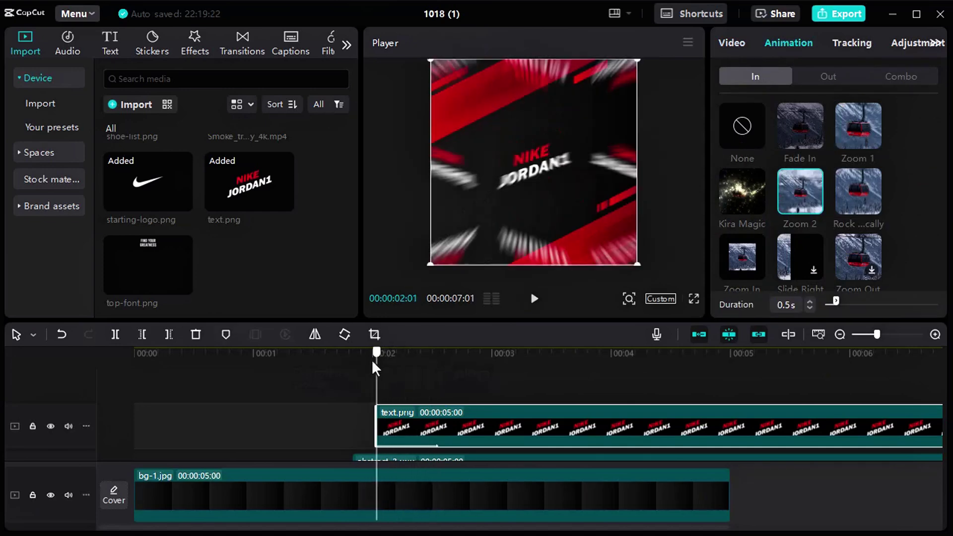
# - Apply the Fade In animation to text.png and replay the sequence from the logo intro through the text's entrance
pyautogui.click(800, 126)
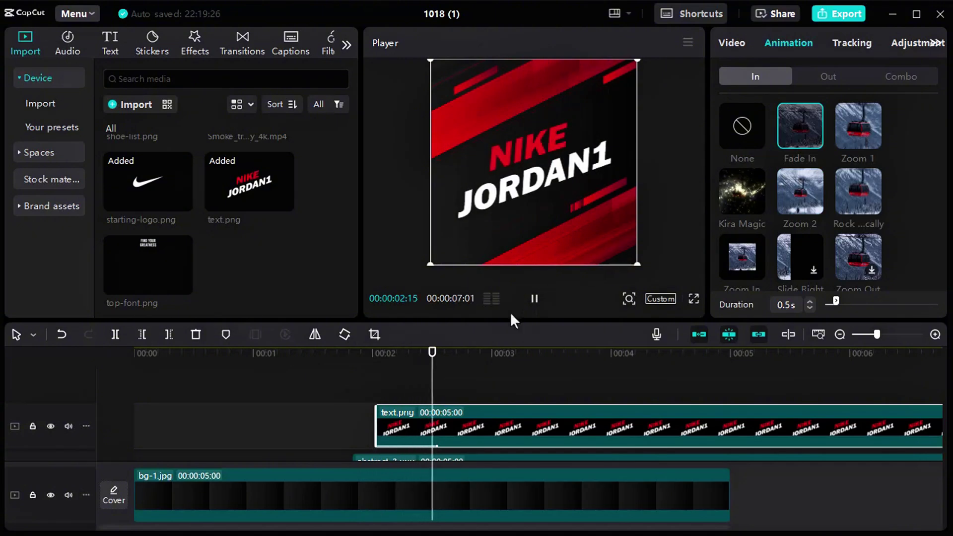
pyautogui.moveTo(436, 352); pyautogui.dragTo(356, 365)
pyautogui.click(331, 377)
pyautogui.click(319, 386)
pyautogui.press('space')
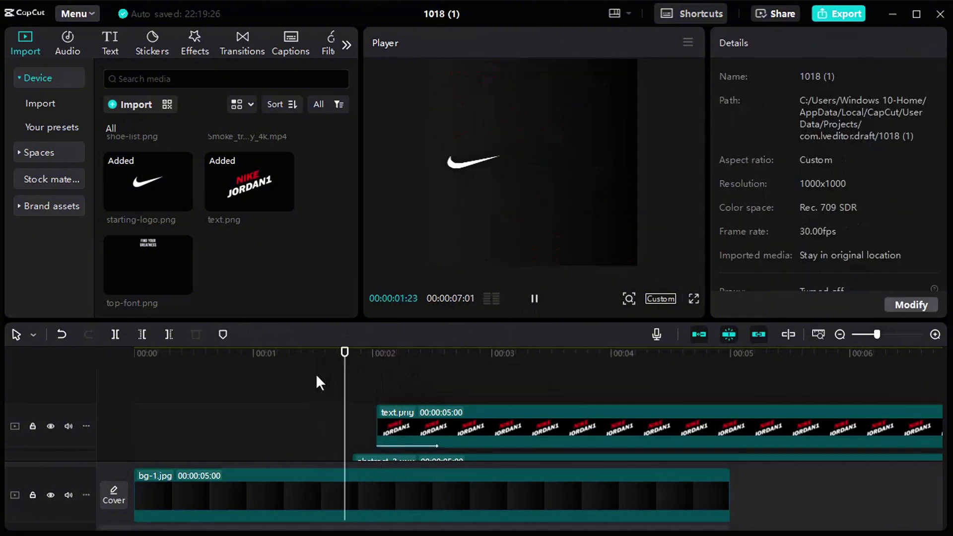
pyautogui.press('space')
pyautogui.click(273, 384)
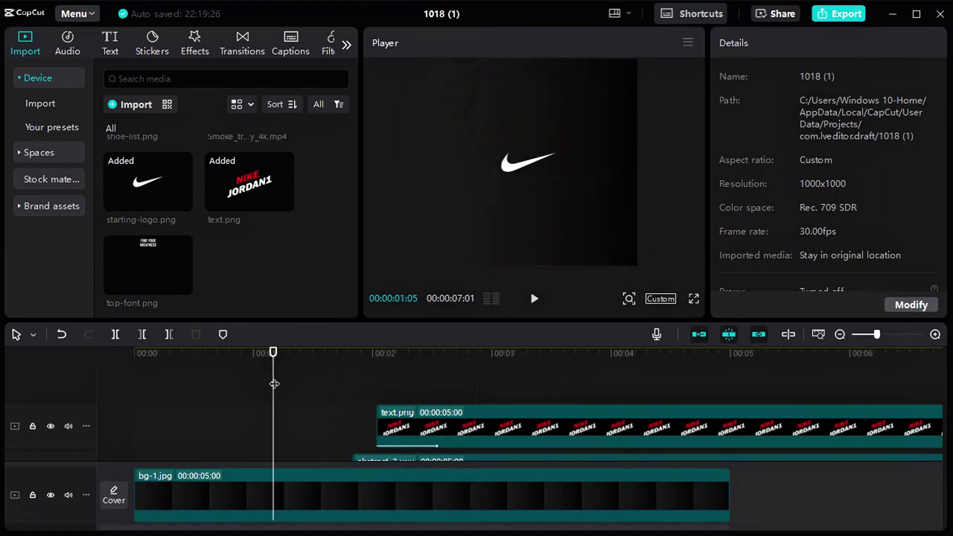
pyautogui.press('space')
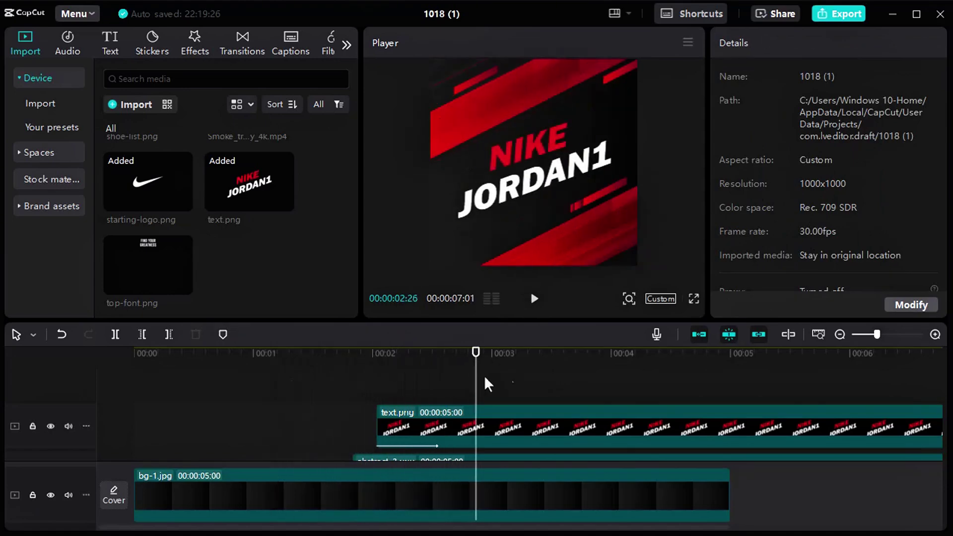
# - Trim the ends of text.png, abstract-2.png, abastract-1.png and bg-1.jpg together at 00:00:03:17
pyautogui.scroll(-2, 485, 382)
pyautogui.press('space')
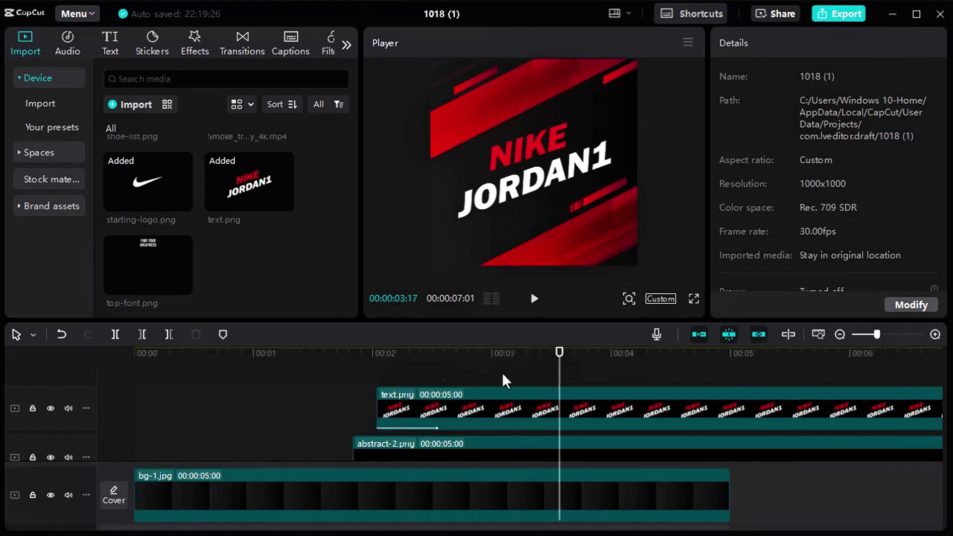
pyautogui.click(603, 398)
pyautogui.scroll(-2, 599, 406)
pyautogui.scroll(1, 600, 405)
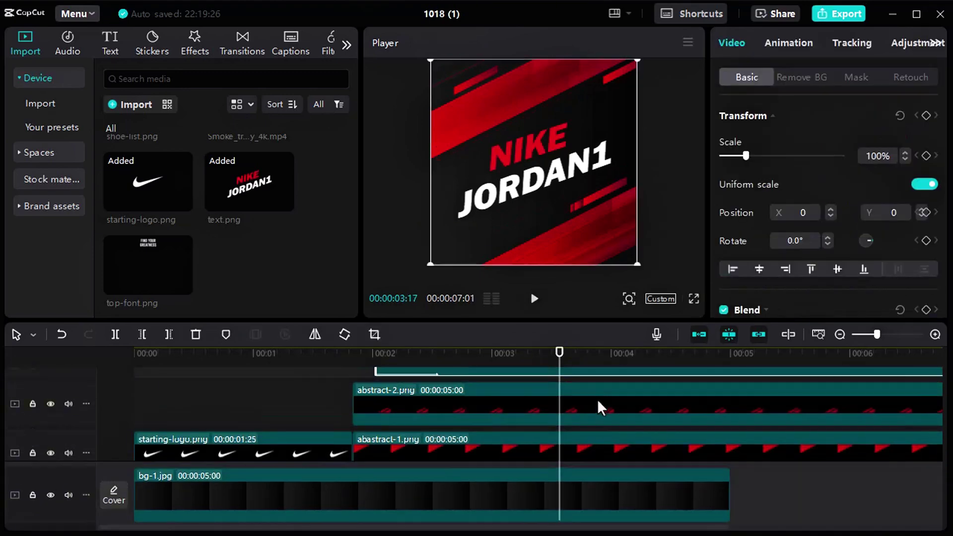
pyautogui.click(602, 414)
pyautogui.scroll(-2, 598, 437)
pyautogui.click(589, 464)
pyautogui.click(593, 427)
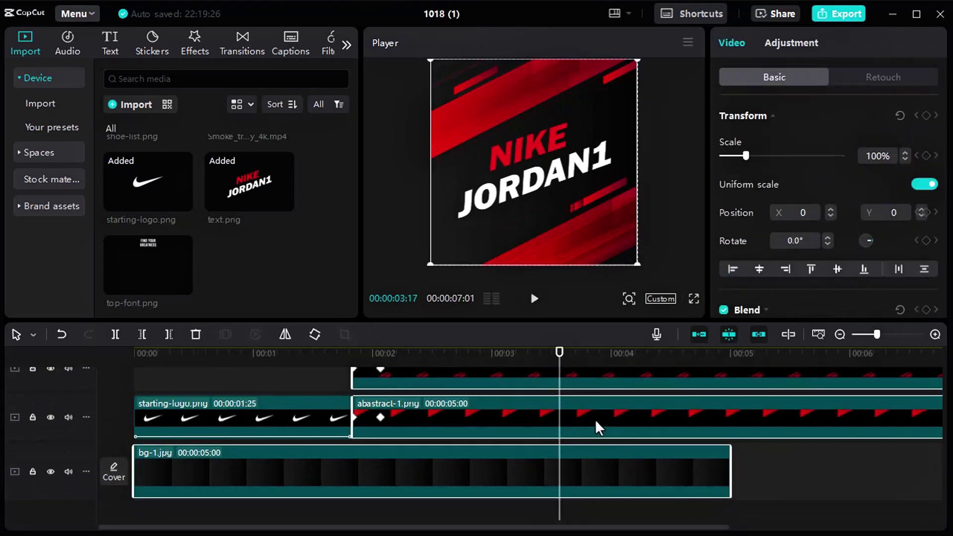
pyautogui.scroll(2, 591, 425)
pyautogui.scroll(-2, 591, 406)
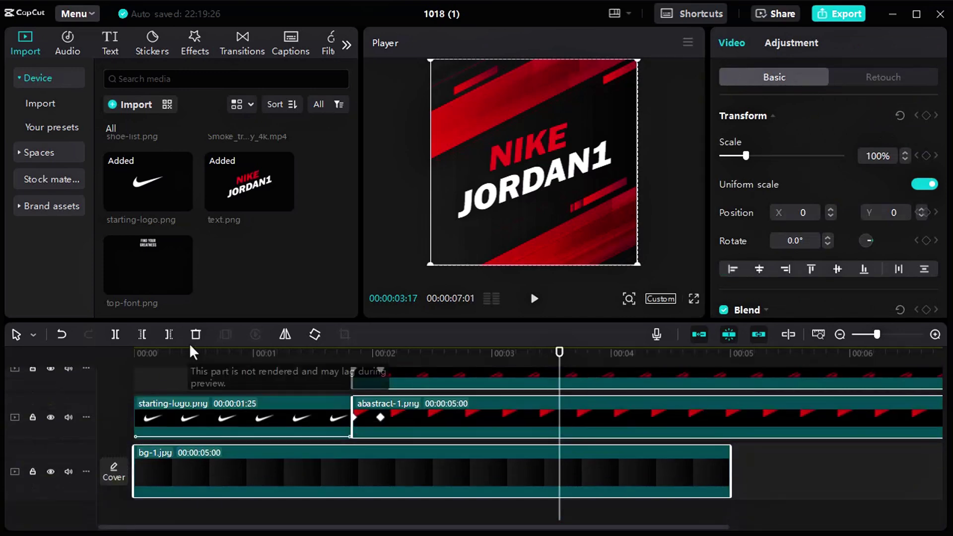
pyautogui.click(169, 334)
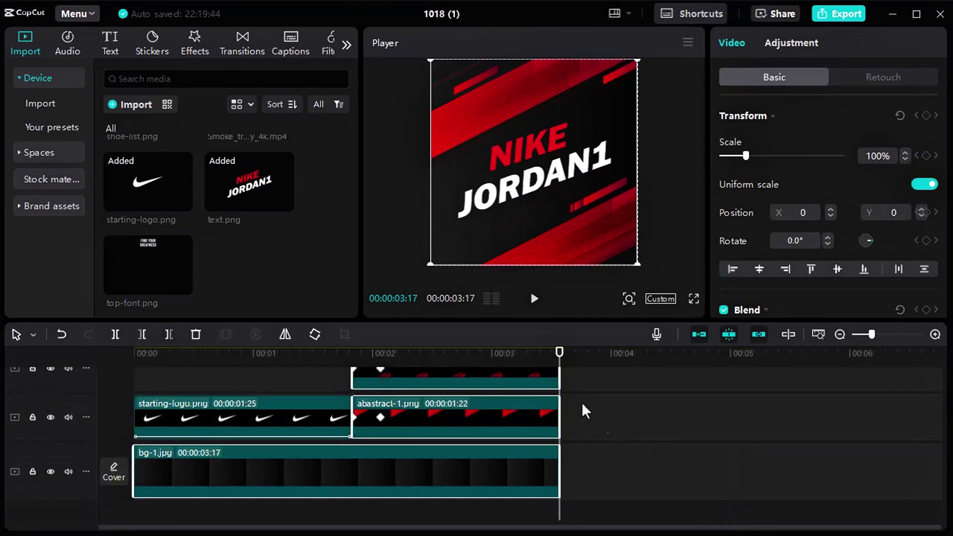
# - Enlarge the timeline area and add Bg-2.jpg to the main track directly after bg-1.jpg at 00:00:03:17
pyautogui.moveTo(575, 318); pyautogui.dragTo(568, 284)
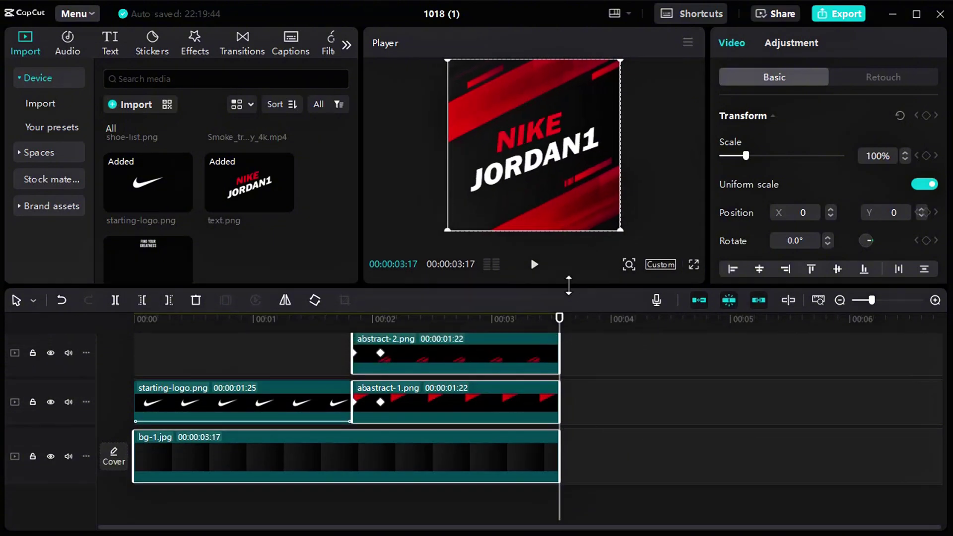
pyautogui.click(585, 429)
pyautogui.scroll(-5, 206, 179)
pyautogui.scroll(2, 206, 179)
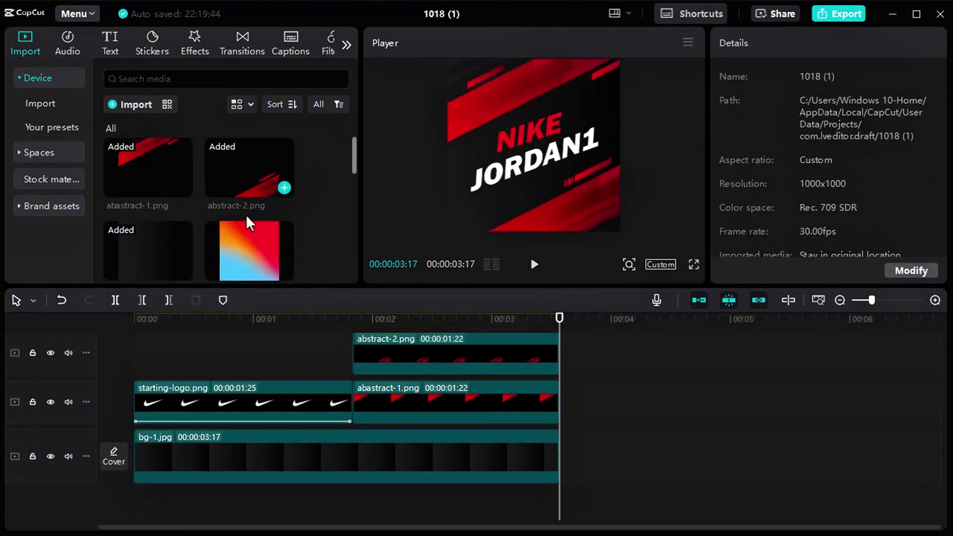
pyautogui.moveTo(251, 244); pyautogui.dragTo(550, 455)
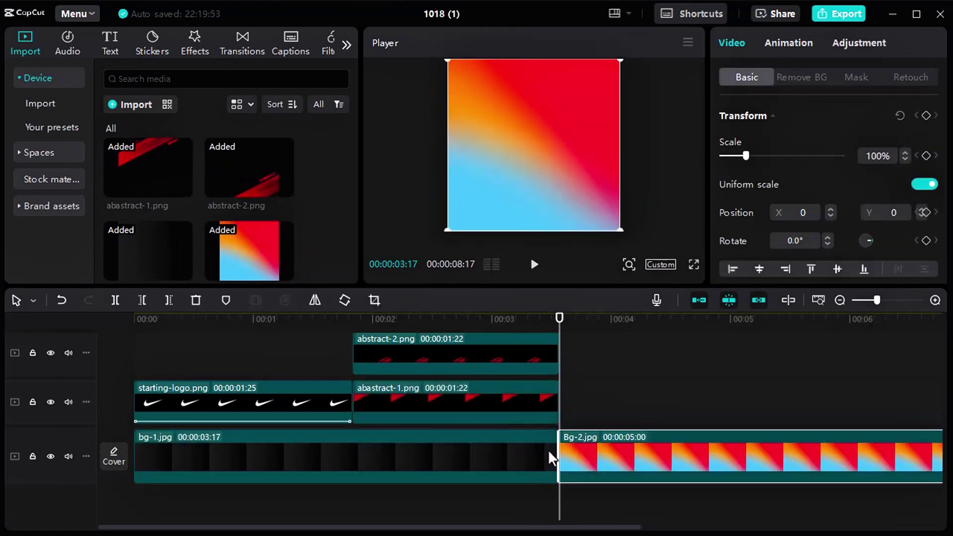
# - Add the Page Turning transition between bg-1.jpg and Bg-2.jpg, accepting duplicate frames for the short clips
pyautogui.click(511, 467)
pyautogui.keyDown('ctrl'); pyautogui.click(620, 467); pyautogui.keyUp('ctrl')
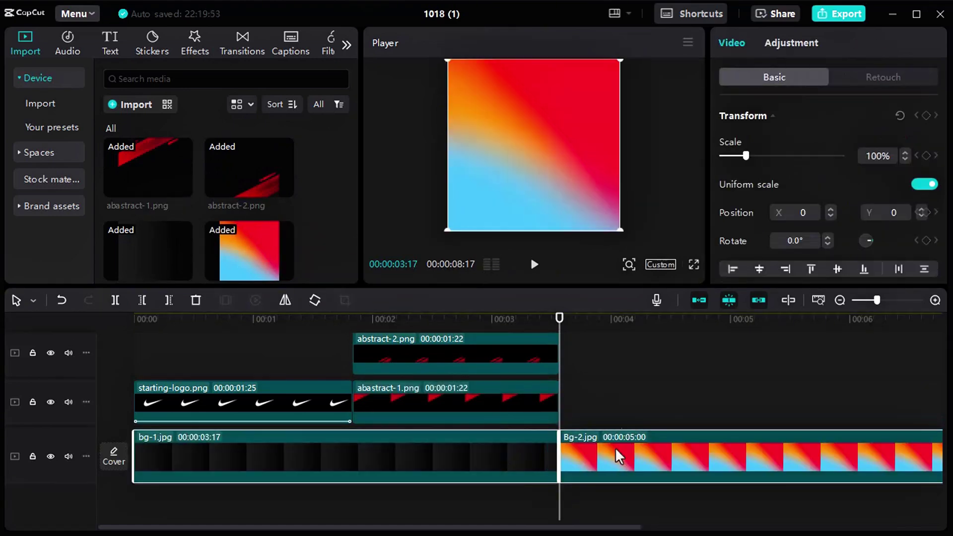
pyautogui.click(628, 336)
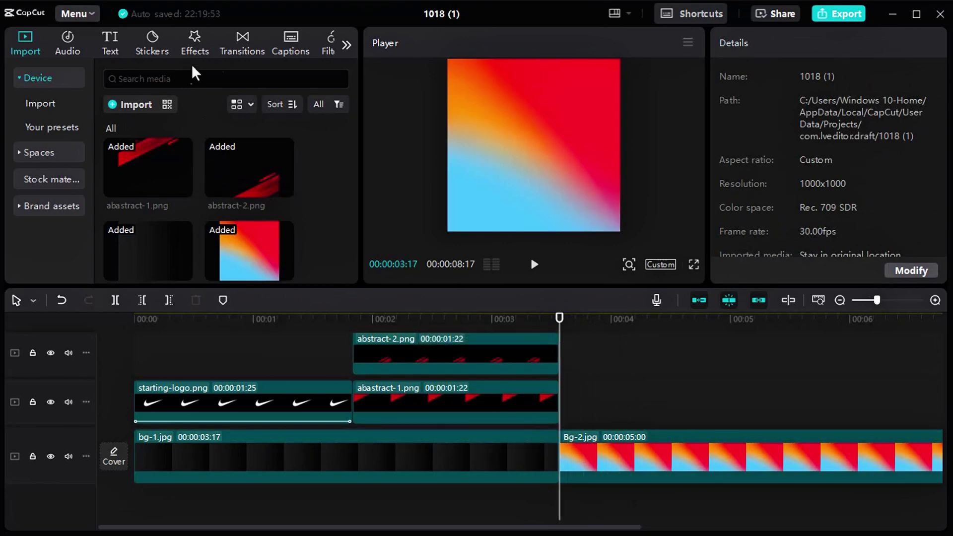
pyautogui.click(236, 52)
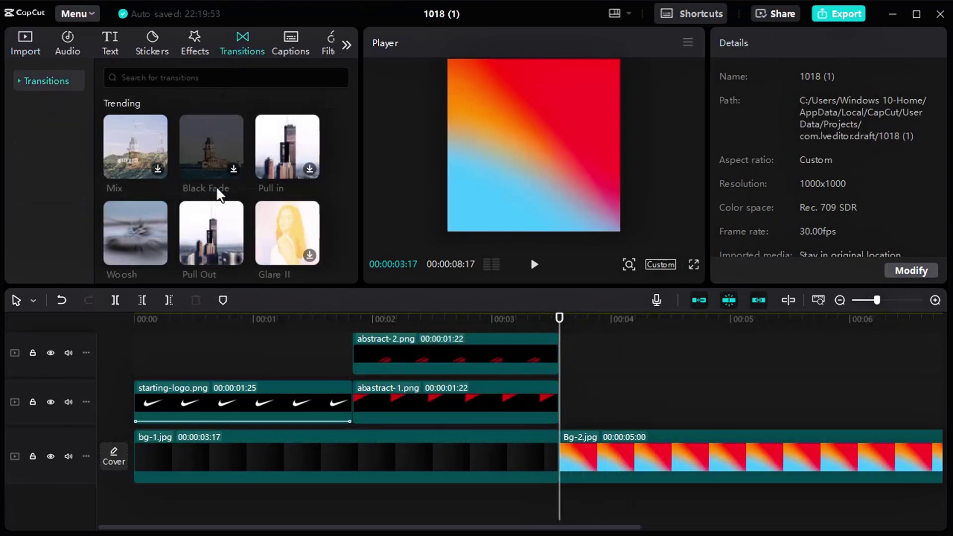
pyautogui.scroll(-8, 219, 193)
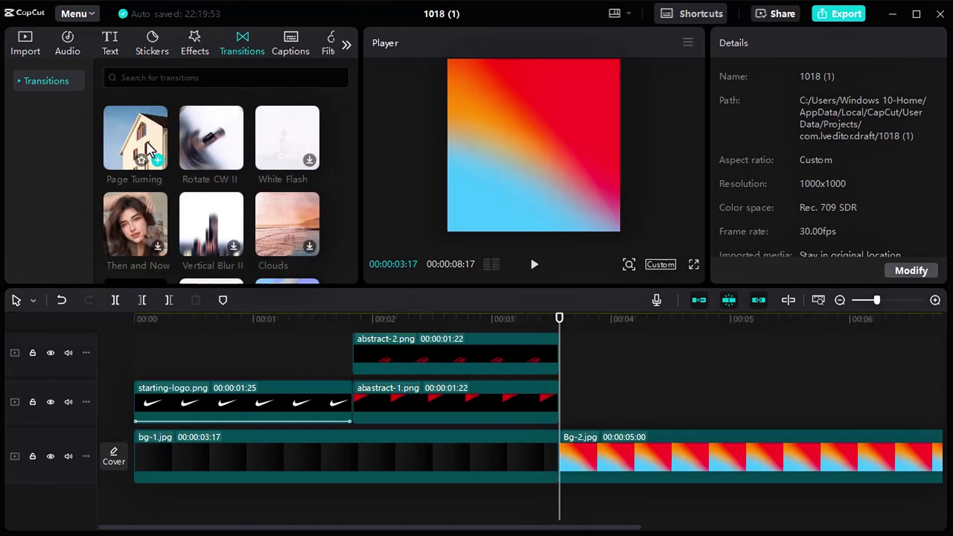
pyautogui.moveTo(154, 151); pyautogui.dragTo(541, 456)
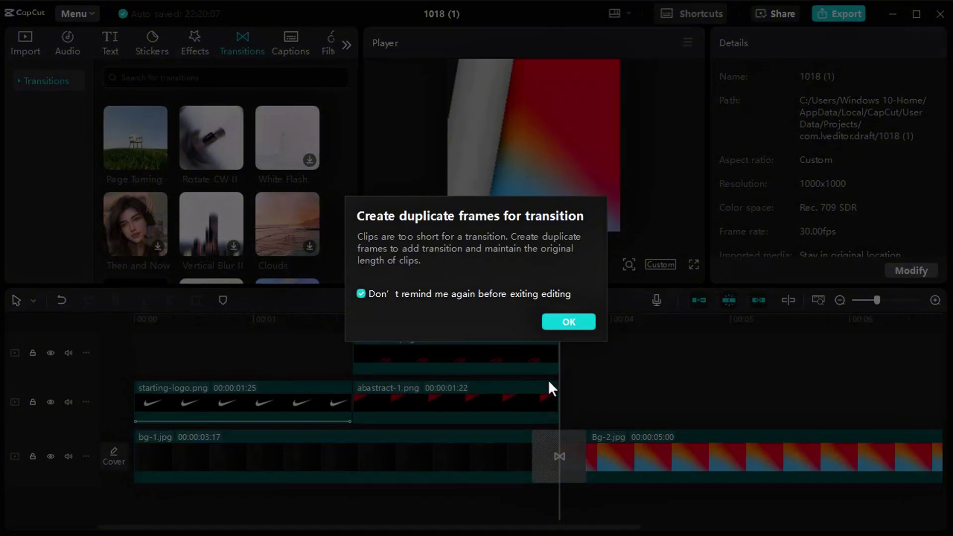
pyautogui.click(559, 322)
# - Play back the page-turning transition between the two backgrounds from about 00:00:03:04
pyautogui.moveTo(559, 319); pyautogui.dragTo(509, 322)
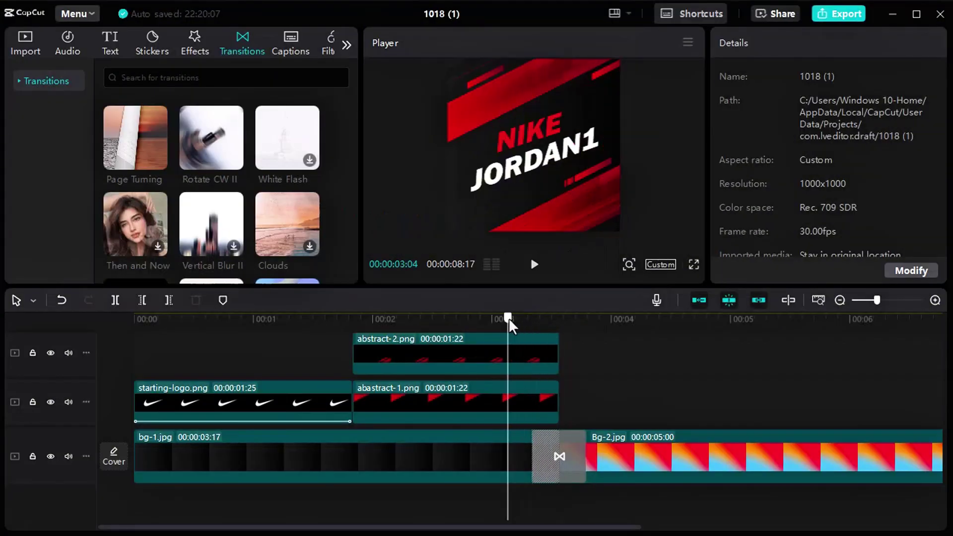
pyautogui.press('space')
pyautogui.press('space')
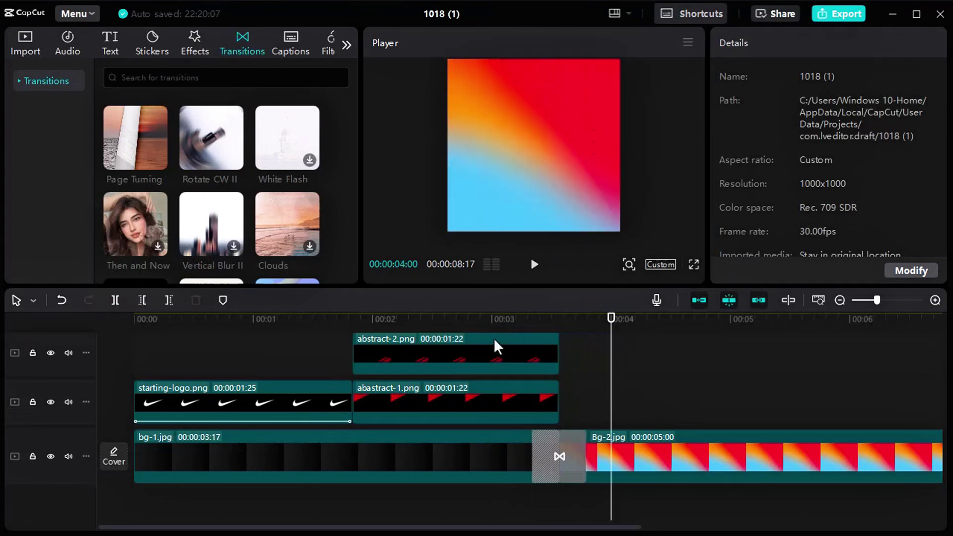
pyautogui.click(501, 503)
pyautogui.press('space')
pyautogui.press('space')
# - Add main-shoe.png on the track above Bg-2.jpg, starting at the end of the transition at 00:00:03:24
pyautogui.click(576, 333)
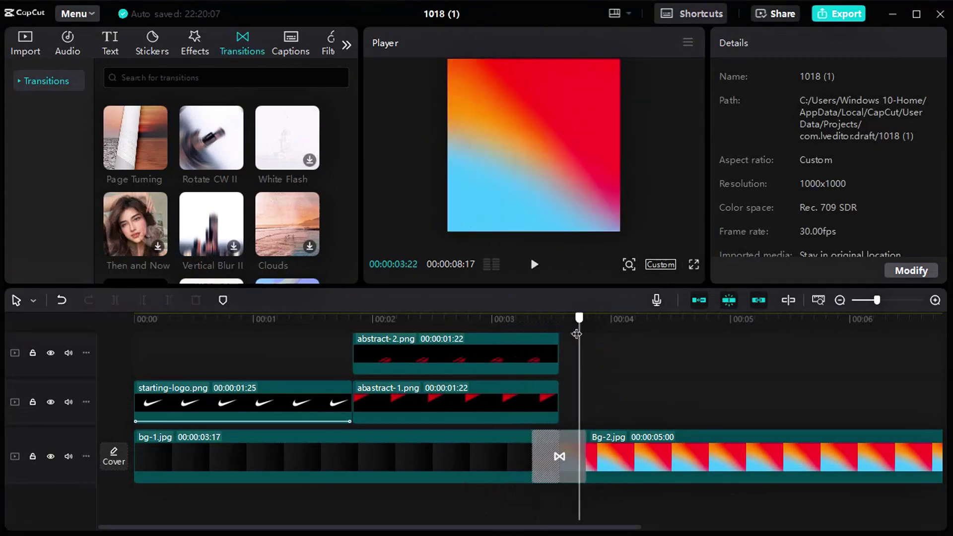
pyautogui.moveTo(577, 334)
pyautogui.mouseDown()
pyautogui.moveTo(541, 334)
pyautogui.moveTo(587, 333)
pyautogui.mouseUp()
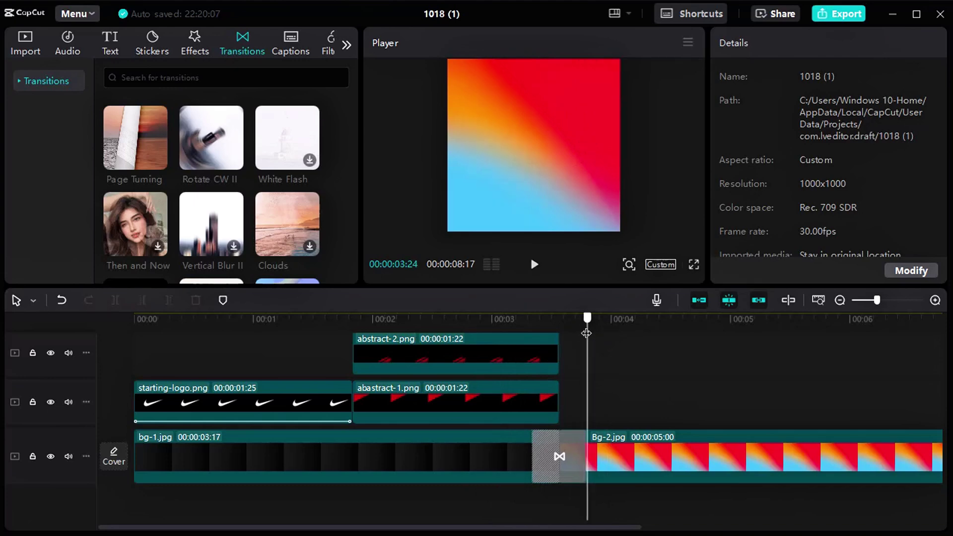
pyautogui.click(645, 496)
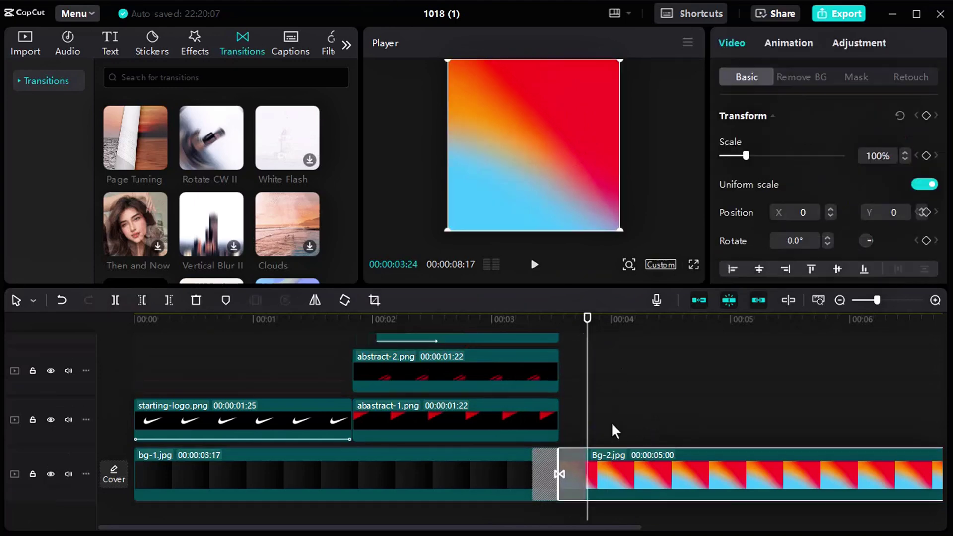
pyautogui.click(22, 50)
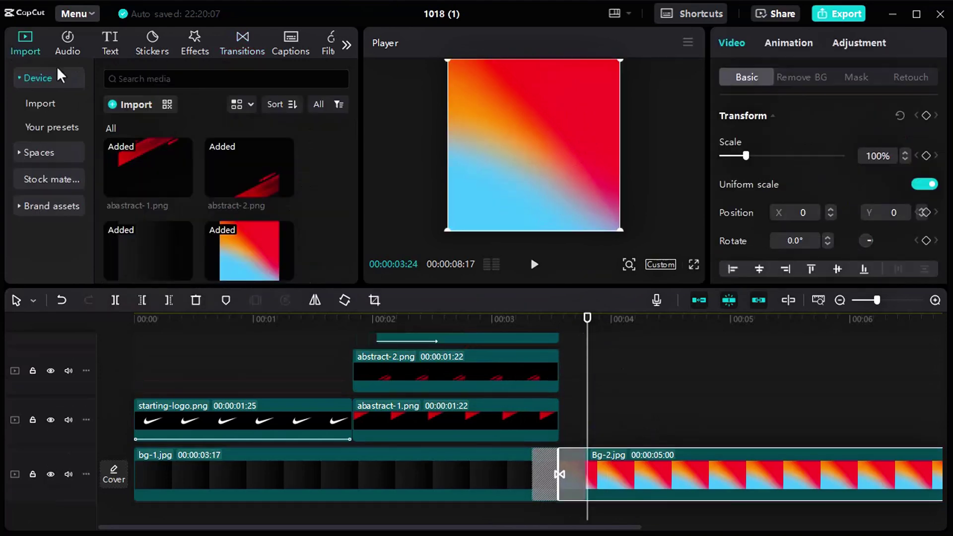
pyautogui.scroll(-5, 268, 183)
pyautogui.click(257, 163)
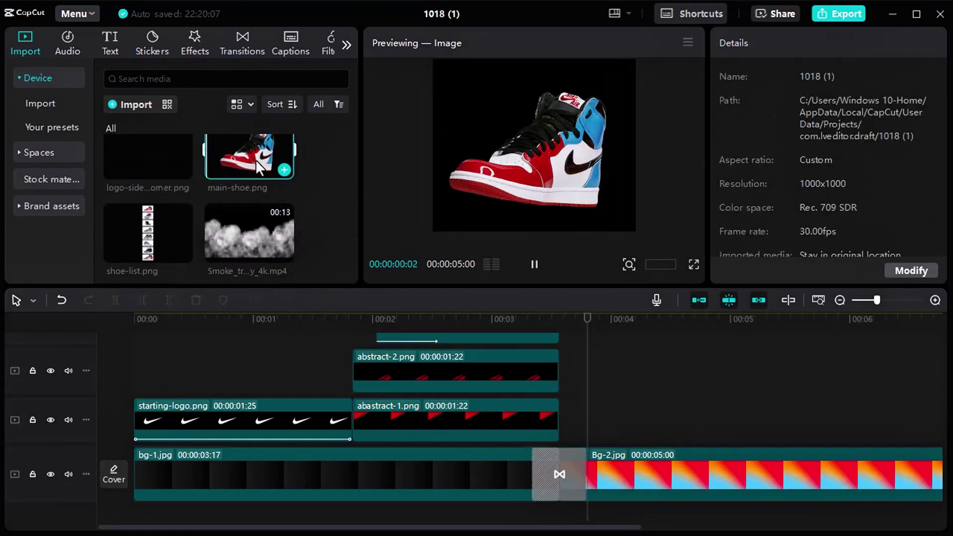
pyautogui.moveTo(255, 159); pyautogui.dragTo(591, 423)
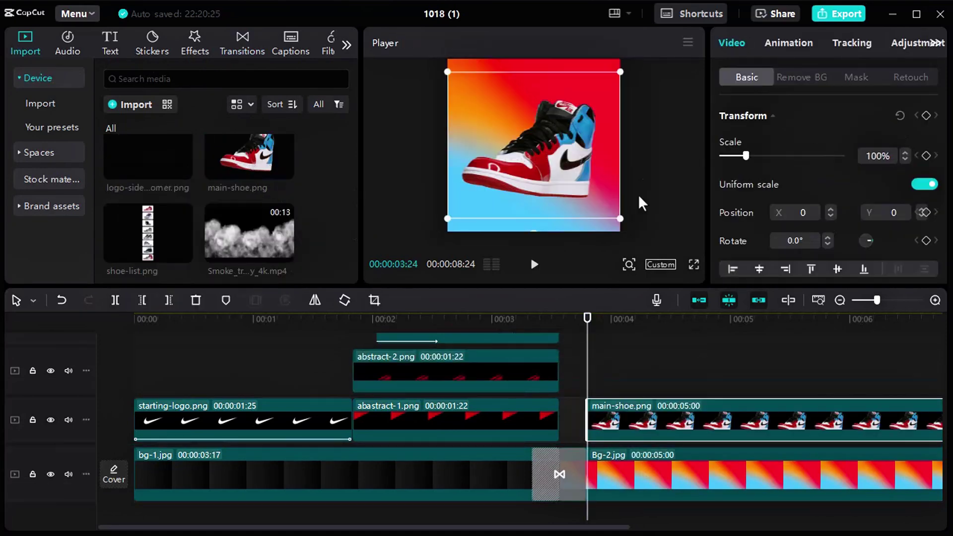
# - Keyframe main-shoe.png's starting position above the frame at X 0, Y 1663 at 00:00:03:24 and play it back
pyautogui.click(646, 150)
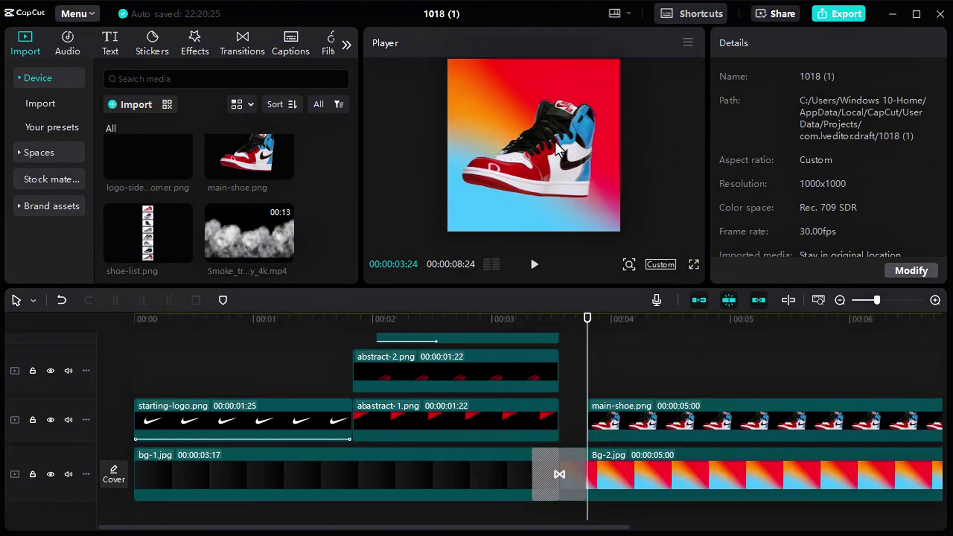
pyautogui.moveTo(543, 164); pyautogui.dragTo(549, 70)
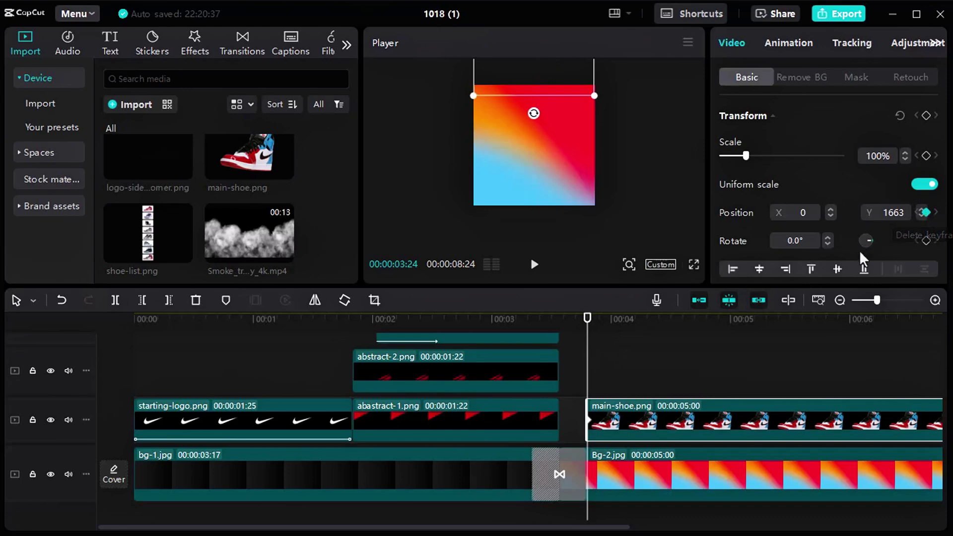
pyautogui.moveTo(593, 332); pyautogui.dragTo(570, 322)
pyautogui.press('space')
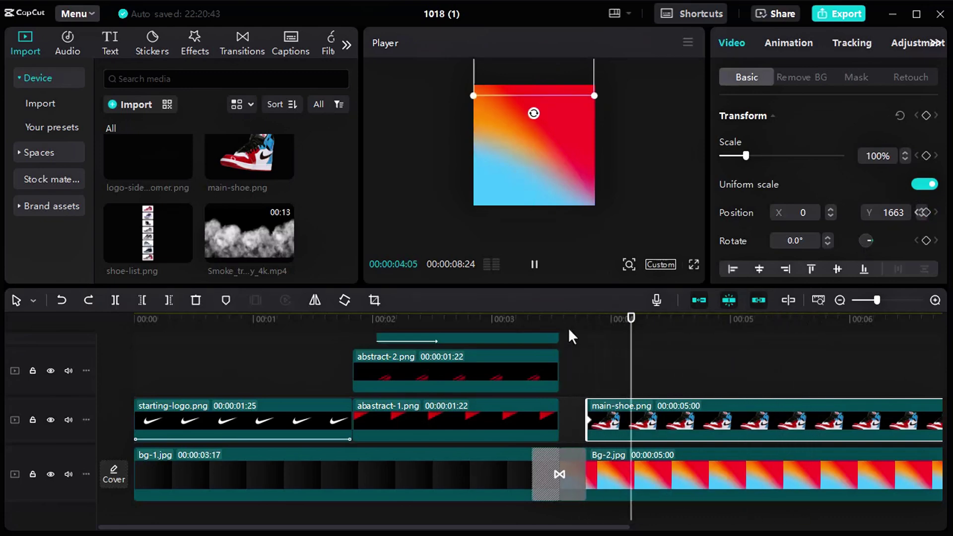
# - Keyframe main-shoe.png's resting position at X 0, Y 0 at 00:00:04:29 and play back the entrance
pyautogui.click(534, 263)
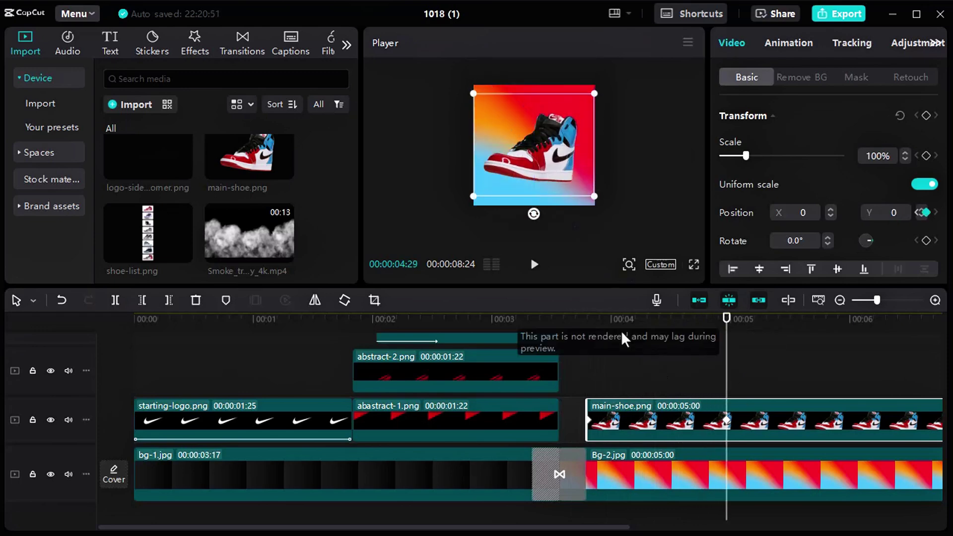
pyautogui.click(573, 363)
pyautogui.press('space')
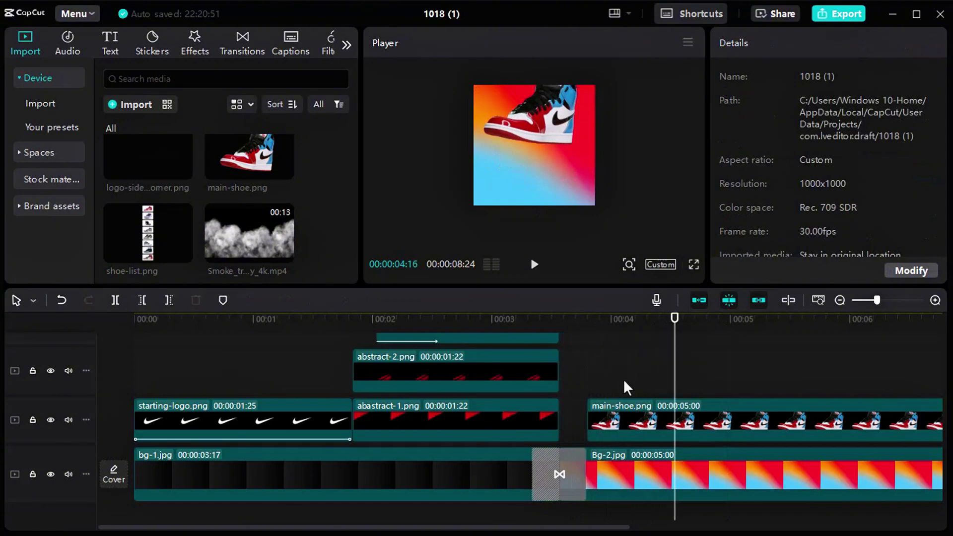
# - Move main-shoe.png's end position keyframe earlier to about 00:00:04:14 and play back the faster entrance
pyautogui.click(725, 415)
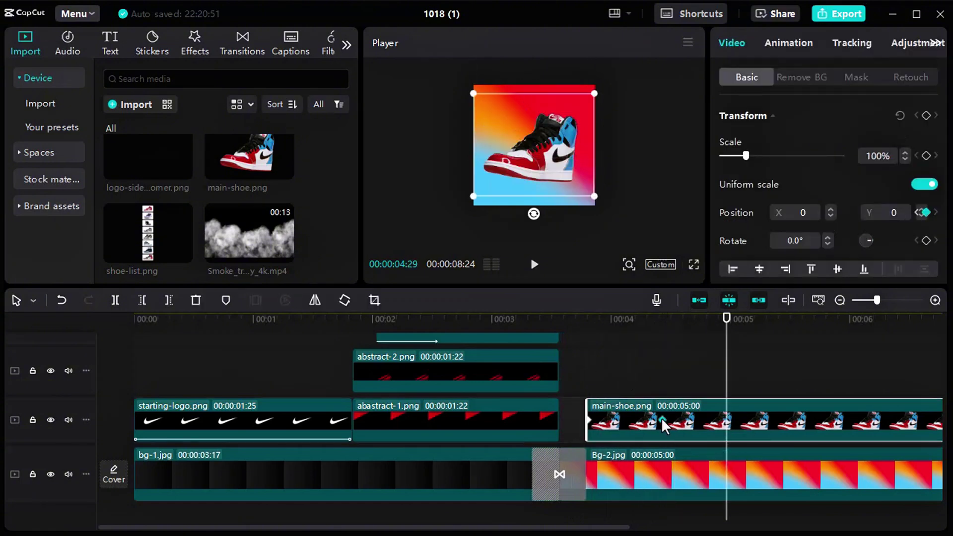
pyautogui.hscroll(3, 870, 306)
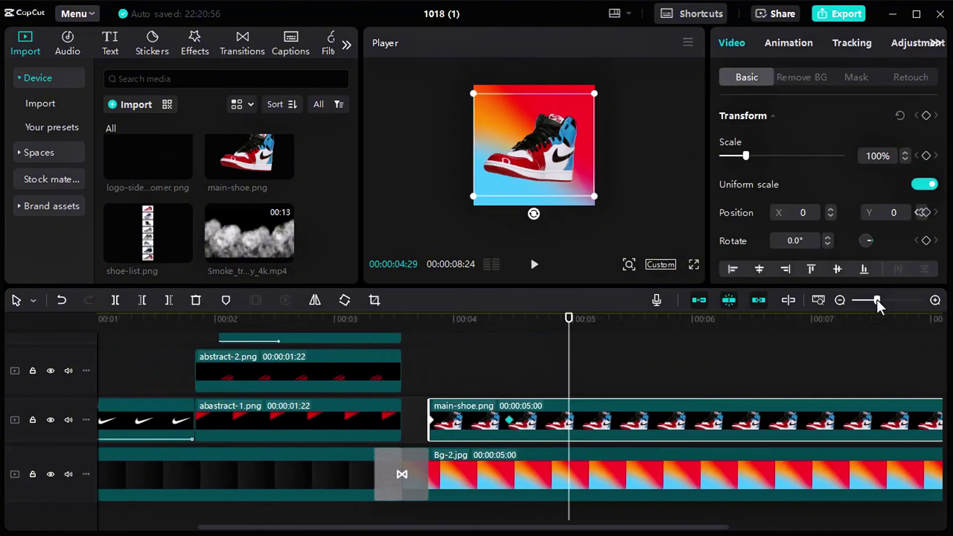
pyautogui.click(414, 354)
pyautogui.press('space')
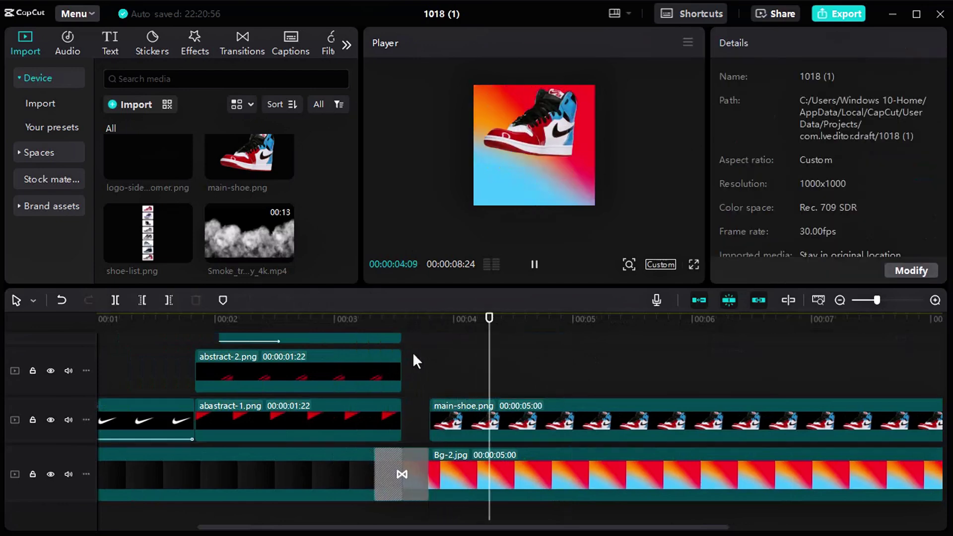
pyautogui.click(537, 332)
pyautogui.moveTo(536, 330); pyautogui.dragTo(418, 328)
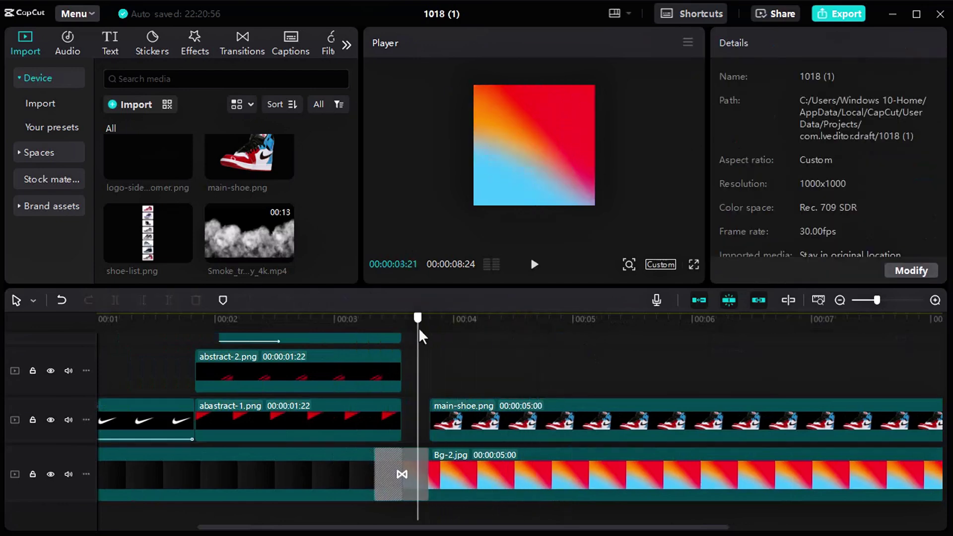
pyautogui.press('space')
pyautogui.press('space')
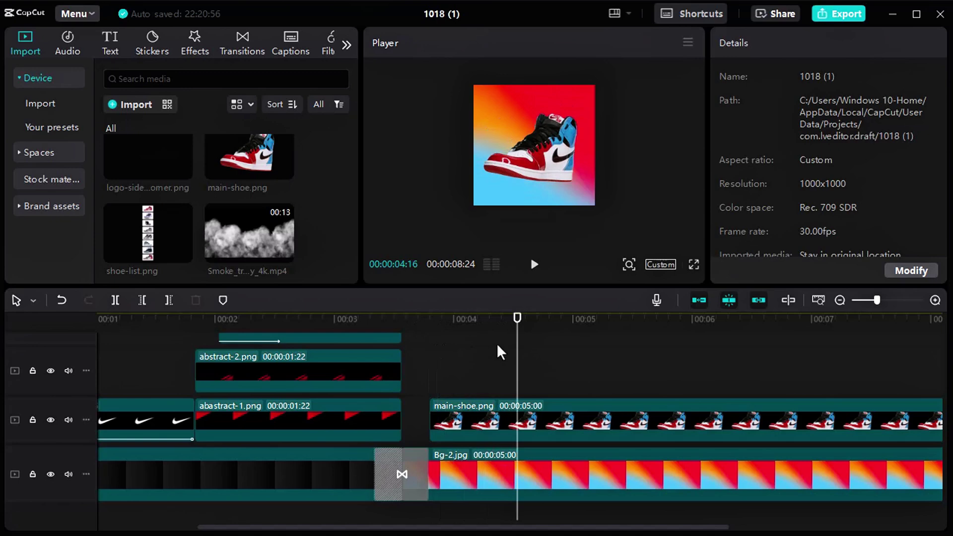
# - Shift main-shoe.png's end position keyframe further back to about 00:00:04:08, playing back the entrance after each adjustment
pyautogui.moveTo(510, 323); pyautogui.dragTo(456, 332)
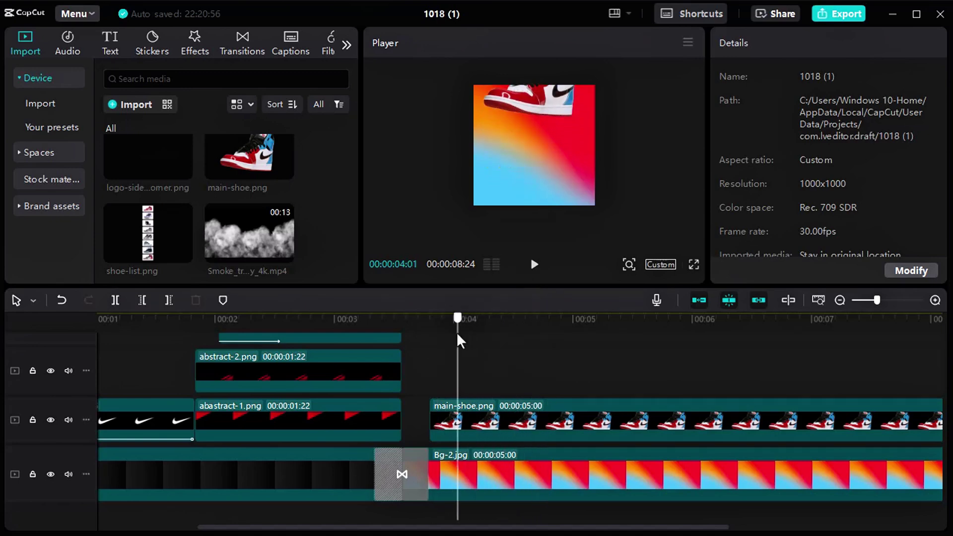
pyautogui.click(550, 405)
pyautogui.click(504, 418)
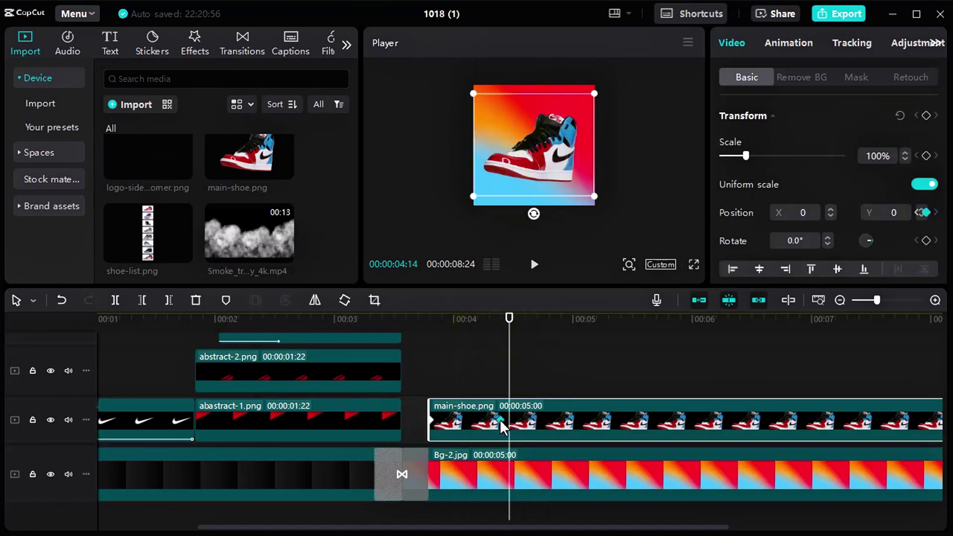
pyautogui.click(409, 376)
pyautogui.press('space')
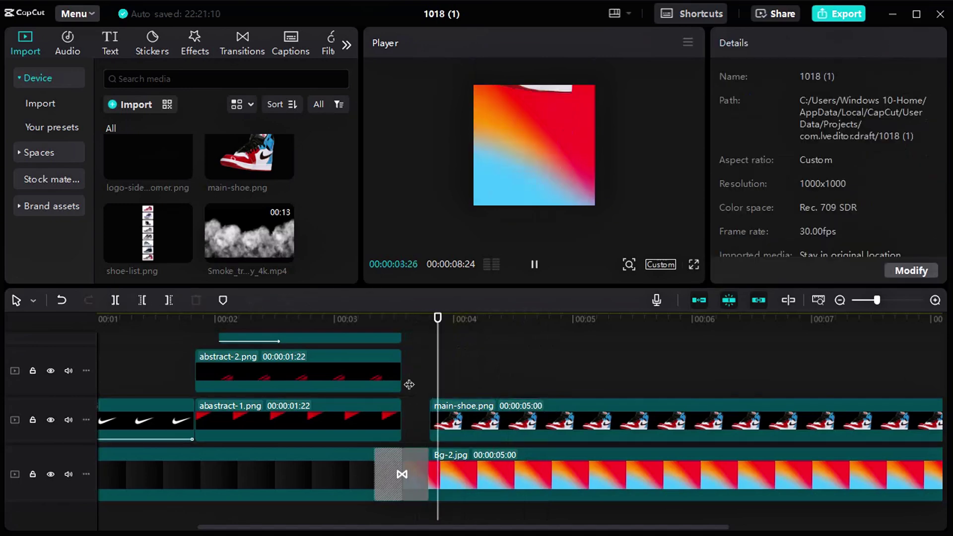
pyautogui.click(504, 422)
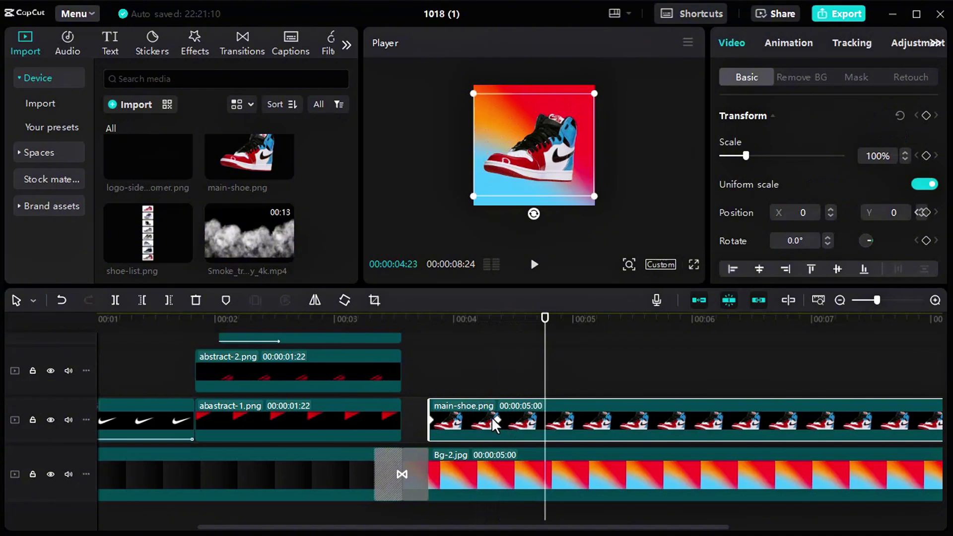
pyautogui.click(487, 419)
pyautogui.click(414, 373)
pyautogui.press('space')
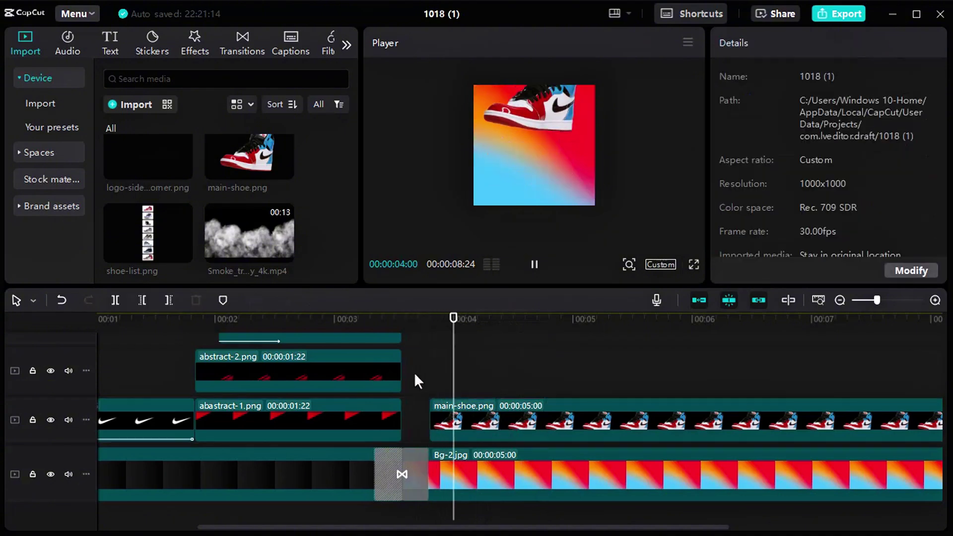
pyautogui.click(497, 334)
# - Add the smoke transition clip at 00:00:04:07 on a track between main-shoe.png and Bg-2.jpg
pyautogui.moveTo(497, 334)
pyautogui.mouseDown()
pyautogui.moveTo(472, 335)
pyautogui.moveTo(481, 334)
pyautogui.mouseUp()
pyautogui.moveTo(292, 233); pyautogui.dragTo(482, 366)
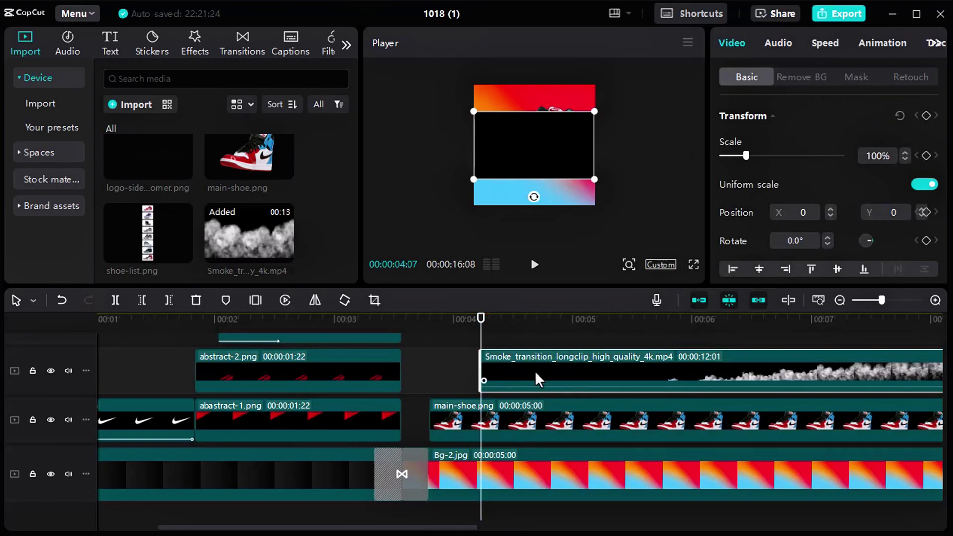
pyautogui.moveTo(534, 371); pyautogui.dragTo(536, 445)
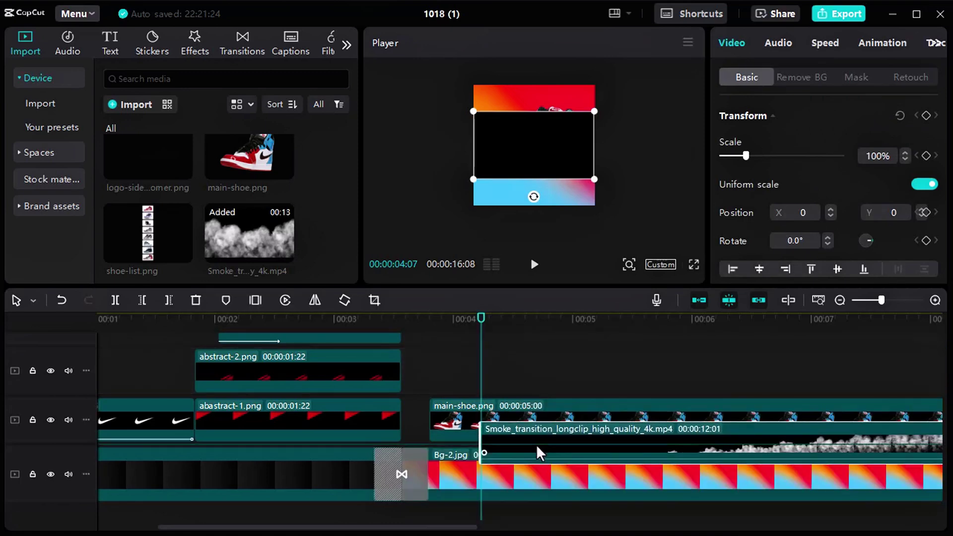
pyautogui.scroll(-1, 536, 445)
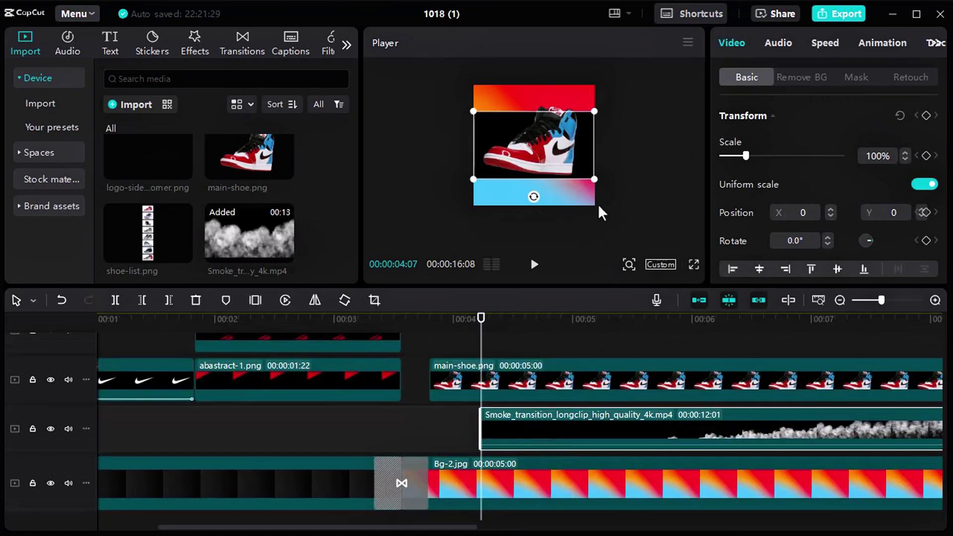
# - Scale the smoke clip to 178% to cover the frame and set its blend mode to Screen
pyautogui.moveTo(595, 179); pyautogui.dragTo(642, 254)
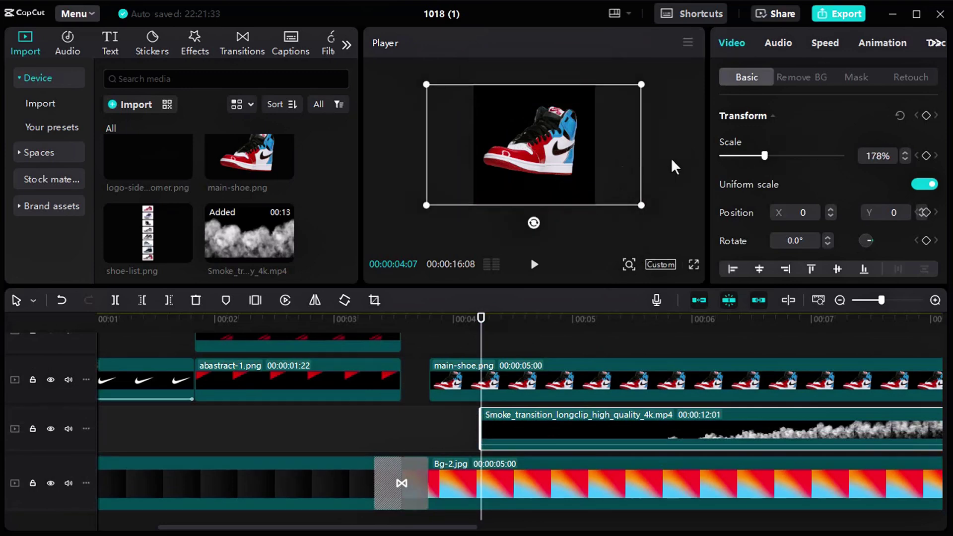
pyautogui.scroll(-4, 797, 179)
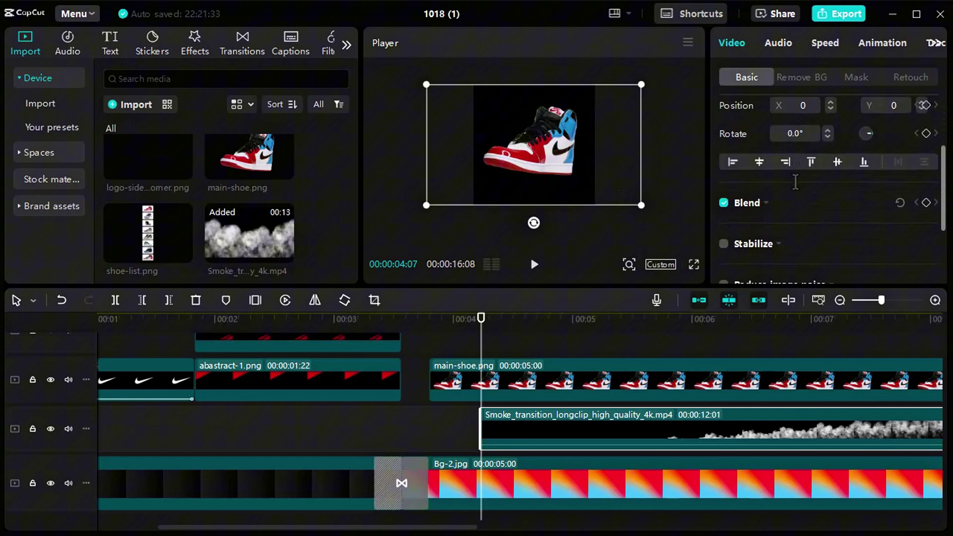
pyautogui.click(755, 205)
pyautogui.scroll(-2, 806, 223)
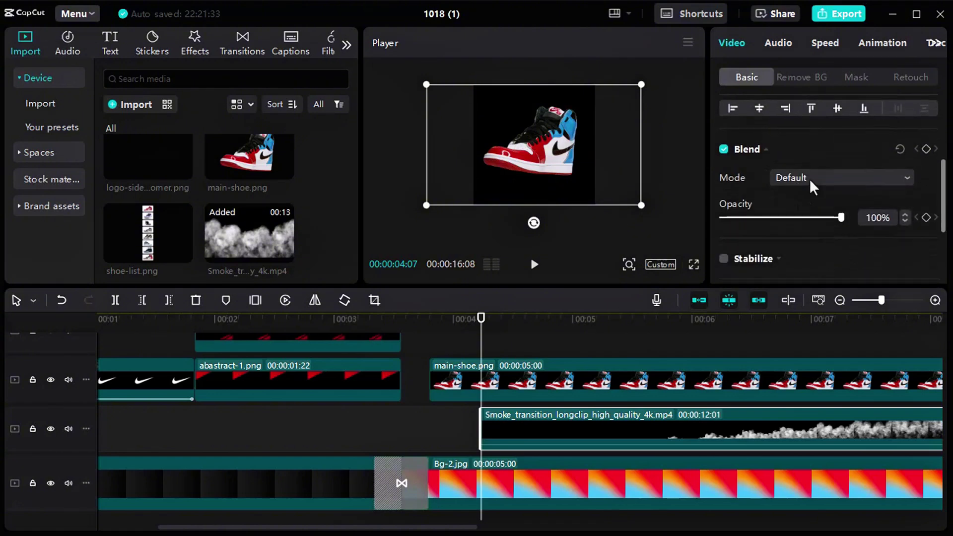
pyautogui.click(810, 177)
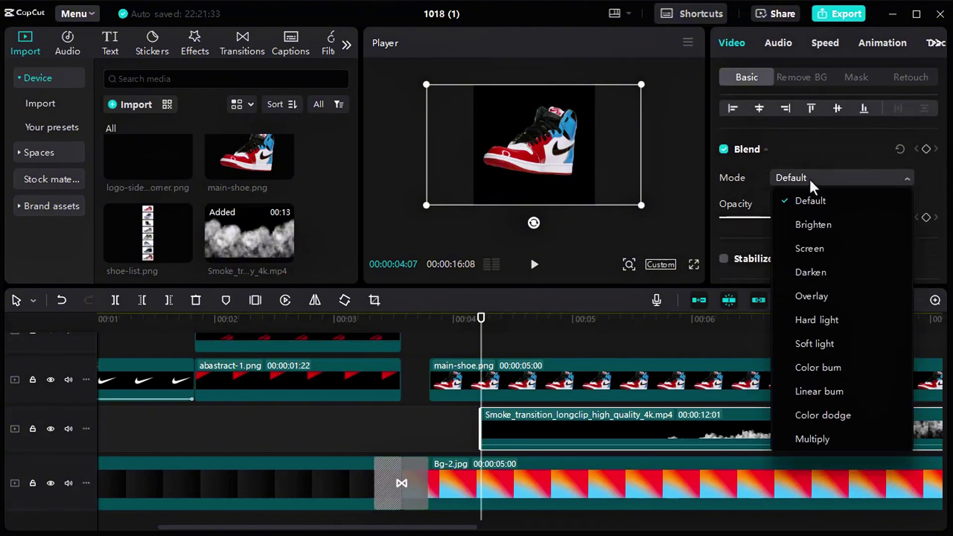
pyautogui.click(801, 247)
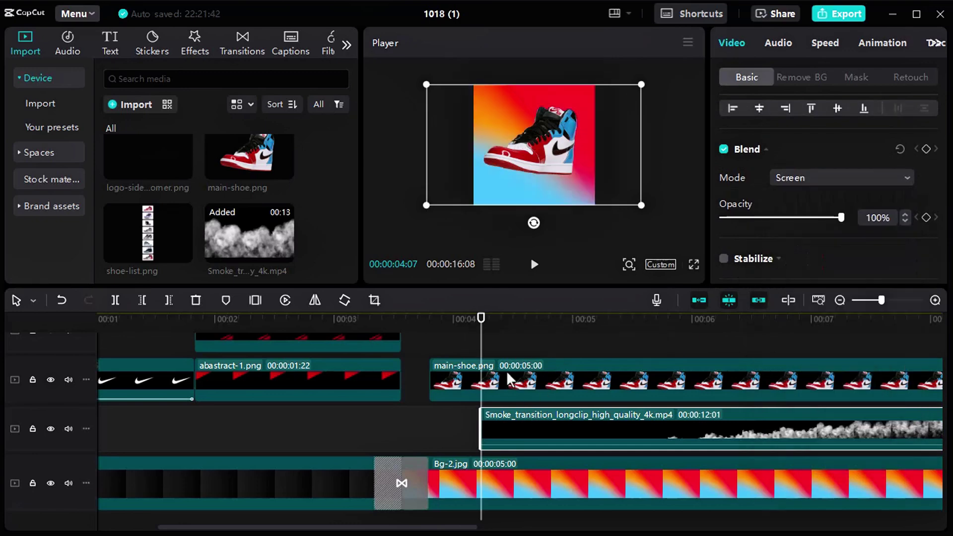
# - Slide the smoke clip earlier and trim off its empty beginning at 00:00:04:07
pyautogui.moveTo(658, 415); pyautogui.dragTo(622, 415)
pyautogui.moveTo(552, 416); pyautogui.dragTo(567, 417)
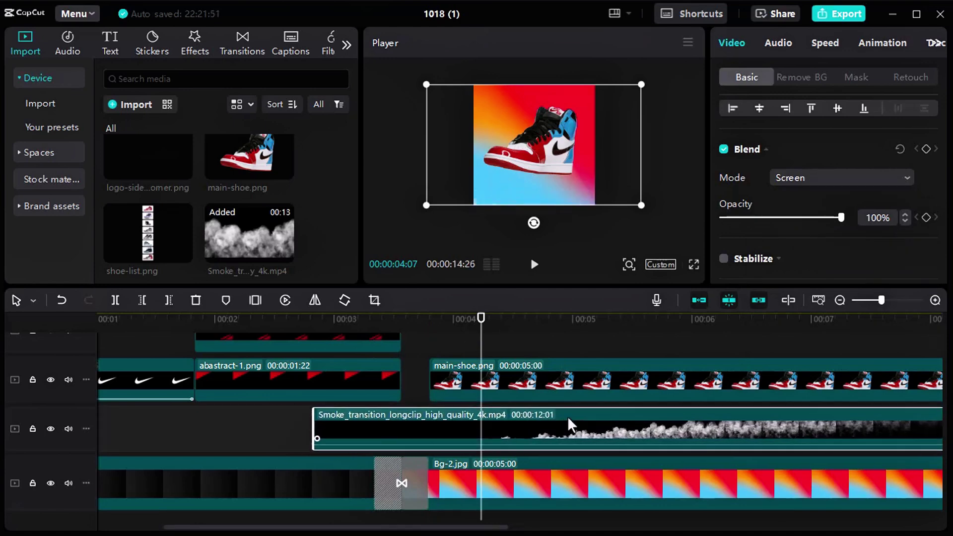
pyautogui.click(142, 304)
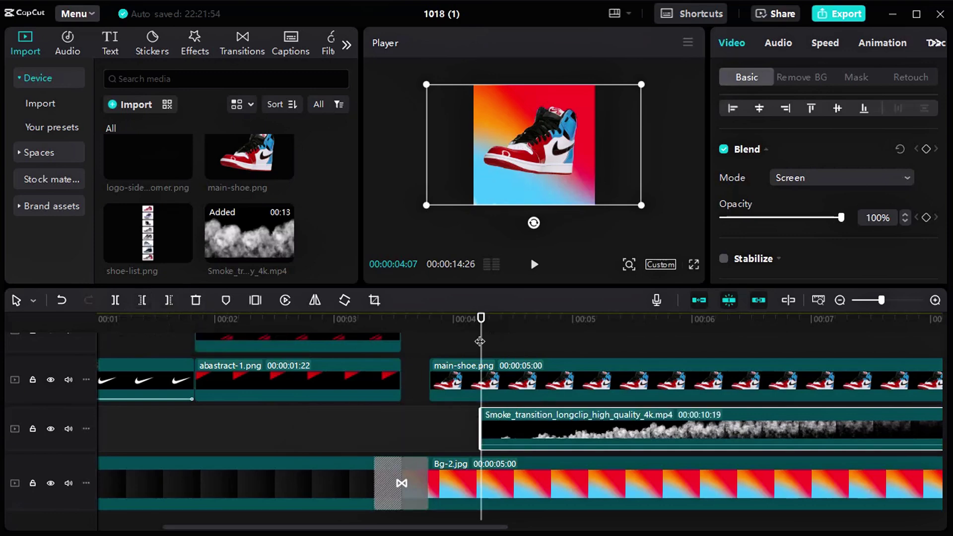
# - Play back the smoke behind the shoe and trim the end of the smoke clip at 00:00:07:15
pyautogui.moveTo(480, 341); pyautogui.dragTo(446, 348)
pyautogui.click(418, 347)
pyautogui.press('space')
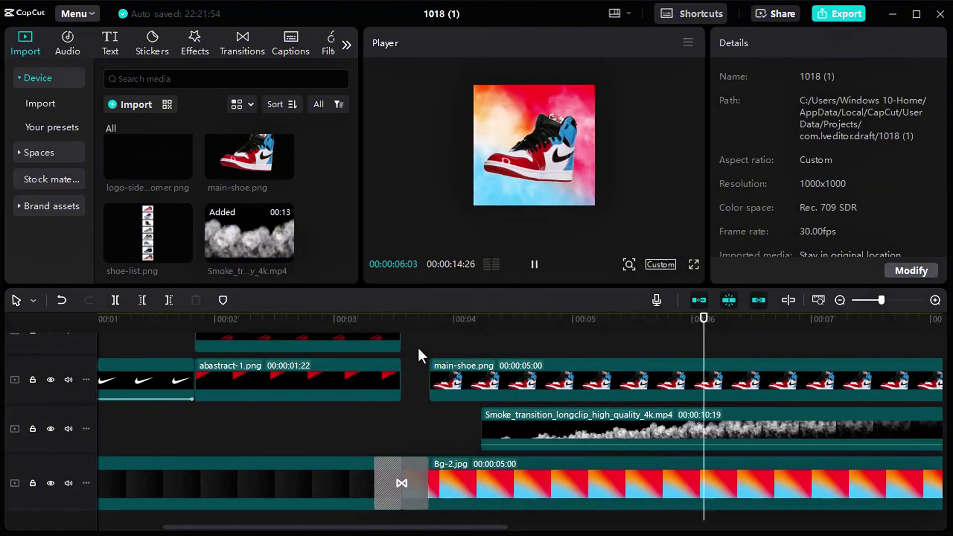
pyautogui.press('space')
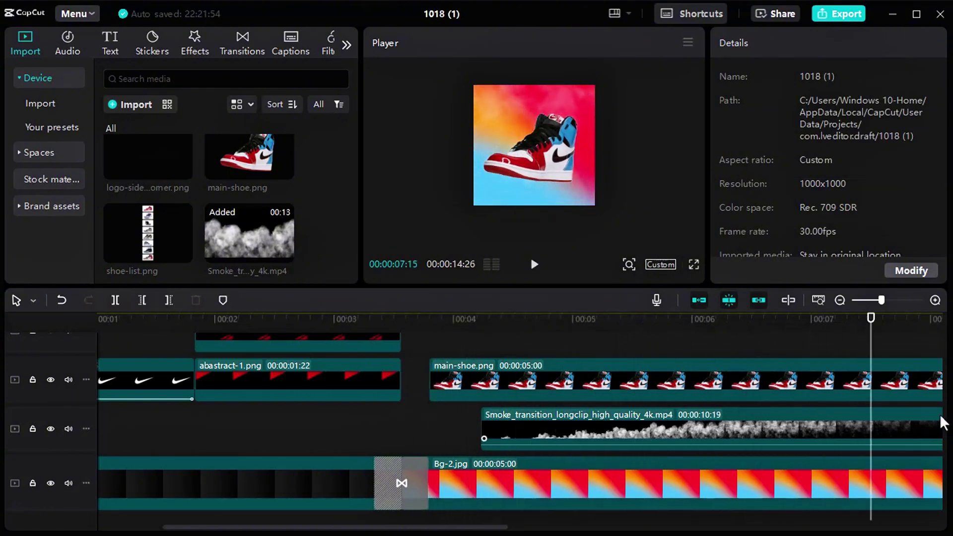
pyautogui.click(897, 428)
pyautogui.click(168, 301)
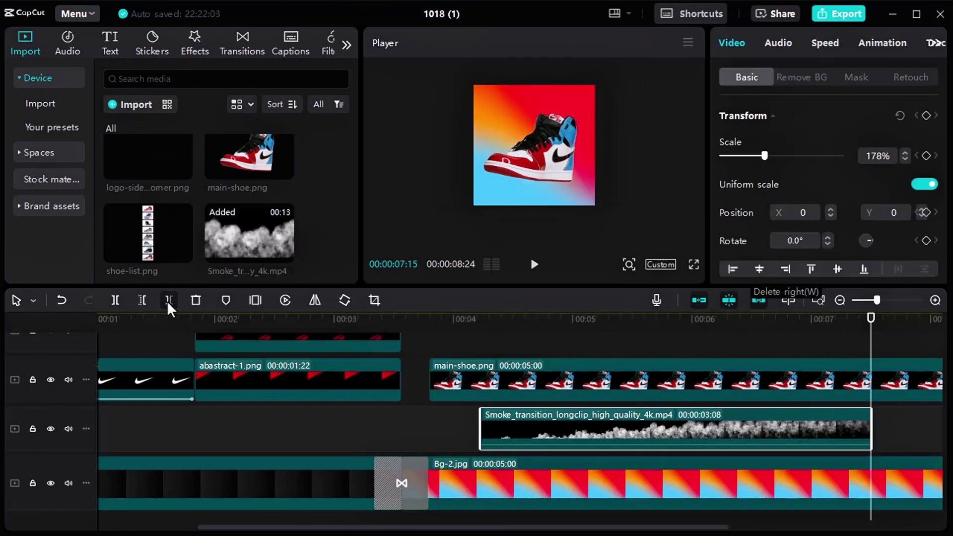
# - Enlarge the timeline area so that more tracks fit in view
pyautogui.scroll(1, 866, 365)
pyautogui.moveTo(872, 335); pyautogui.dragTo(815, 337)
pyautogui.scroll(1, 814, 362)
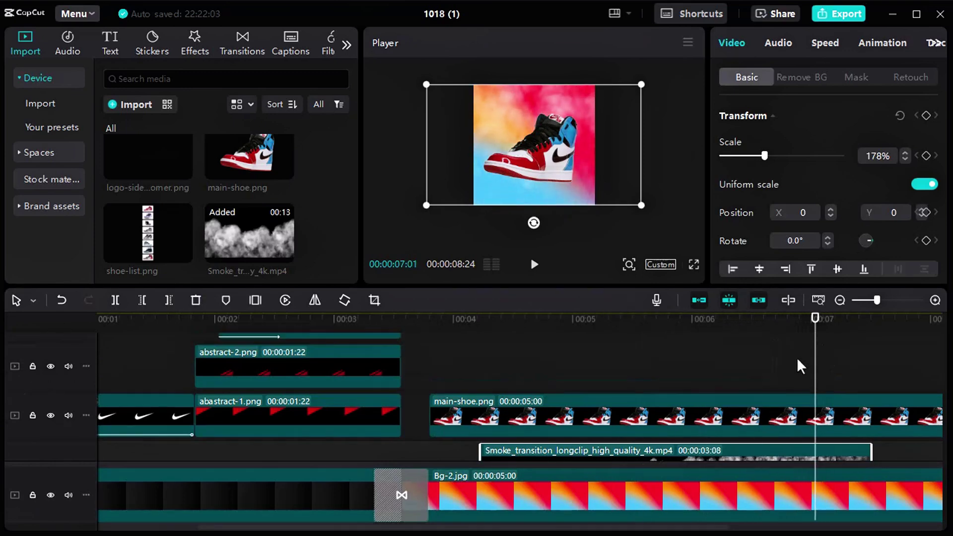
pyautogui.scroll(-2, 819, 393)
pyautogui.scroll(1, 744, 407)
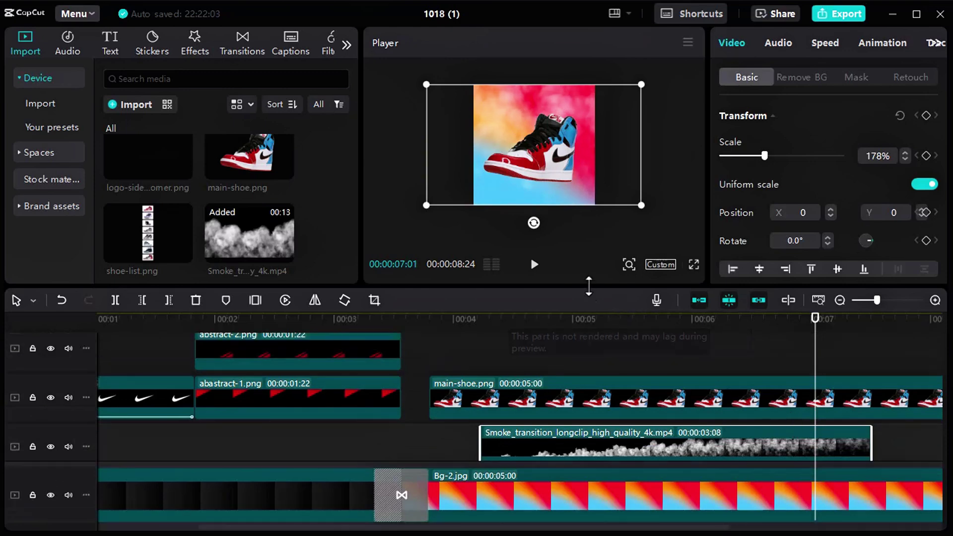
pyautogui.moveTo(586, 279); pyautogui.dragTo(595, 254)
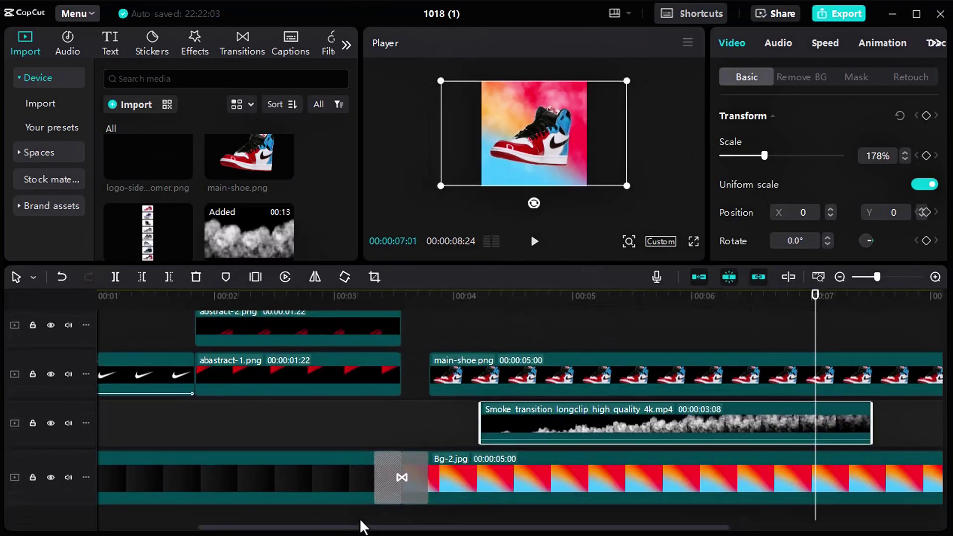
# - Add bottom-text.png and logo-side-corner.png at 00:00:06:24, stacked on separate tracks above main-shoe.png
pyautogui.moveTo(361, 528); pyautogui.dragTo(581, 521)
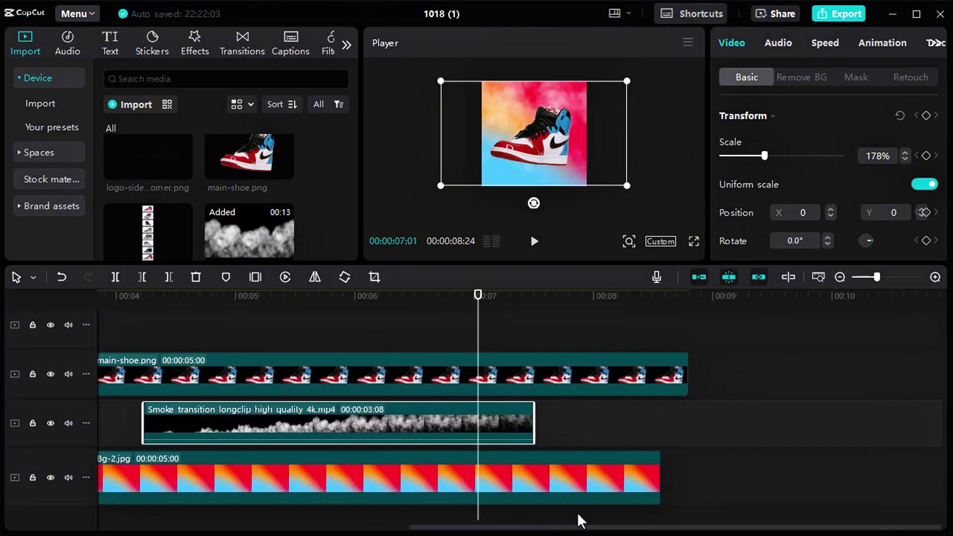
pyautogui.scroll(1, 547, 324)
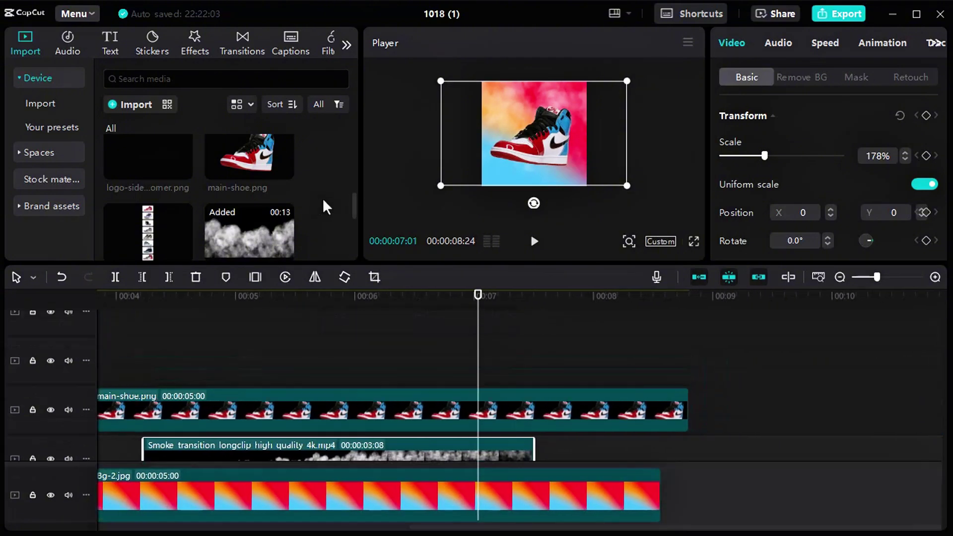
pyautogui.scroll(3, 325, 206)
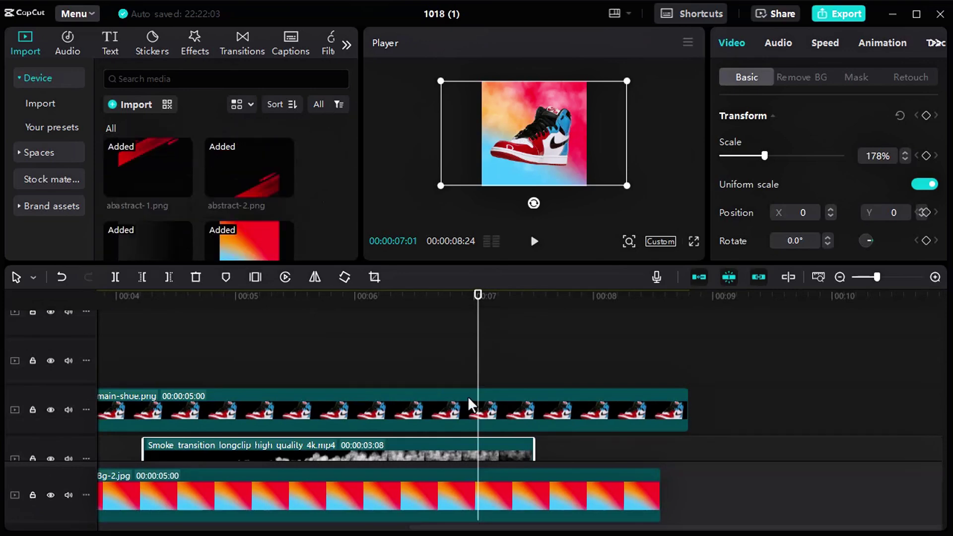
pyautogui.click(468, 366)
pyautogui.click(475, 312)
pyautogui.moveTo(475, 311); pyautogui.dragTo(450, 311)
pyautogui.scroll(-3, 329, 208)
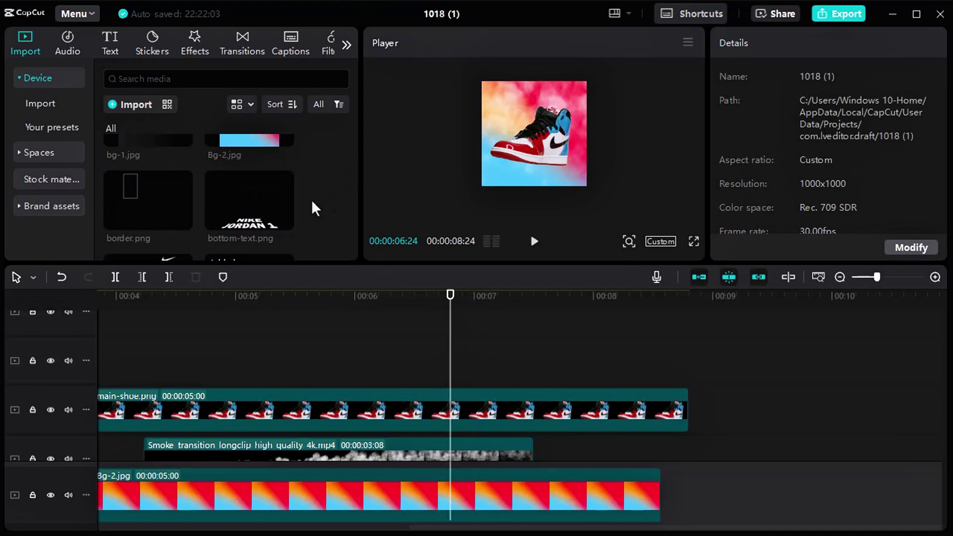
pyautogui.click(284, 220)
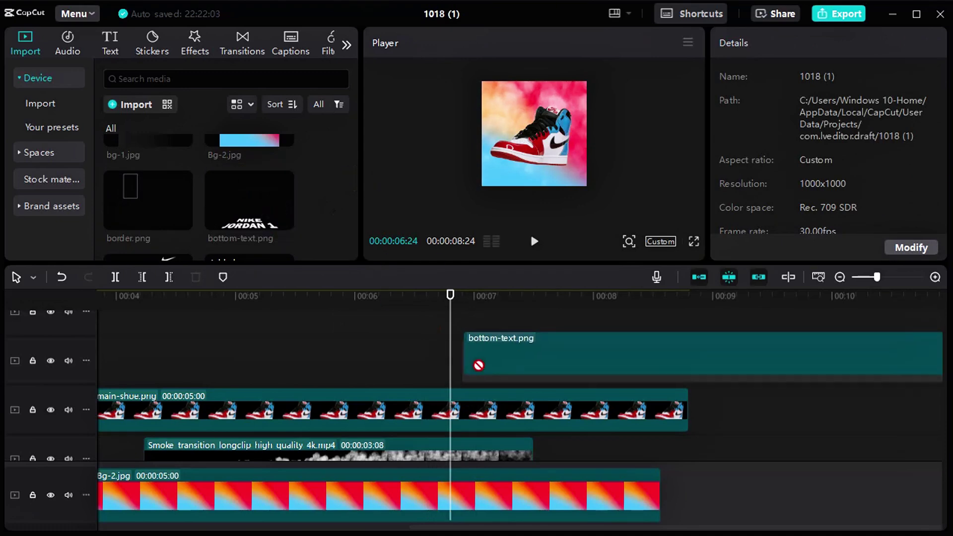
pyautogui.scroll(-2, 212, 215)
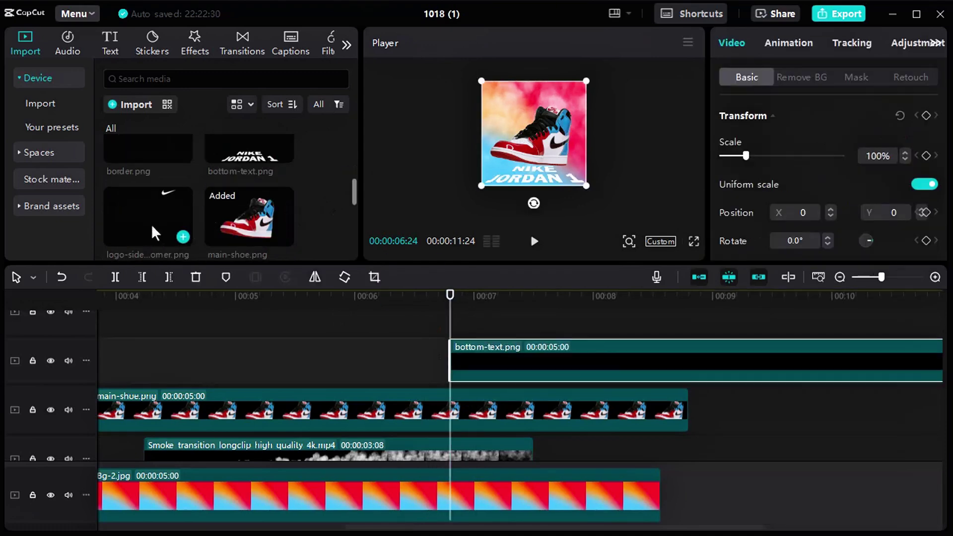
pyautogui.moveTo(139, 199); pyautogui.dragTo(459, 329)
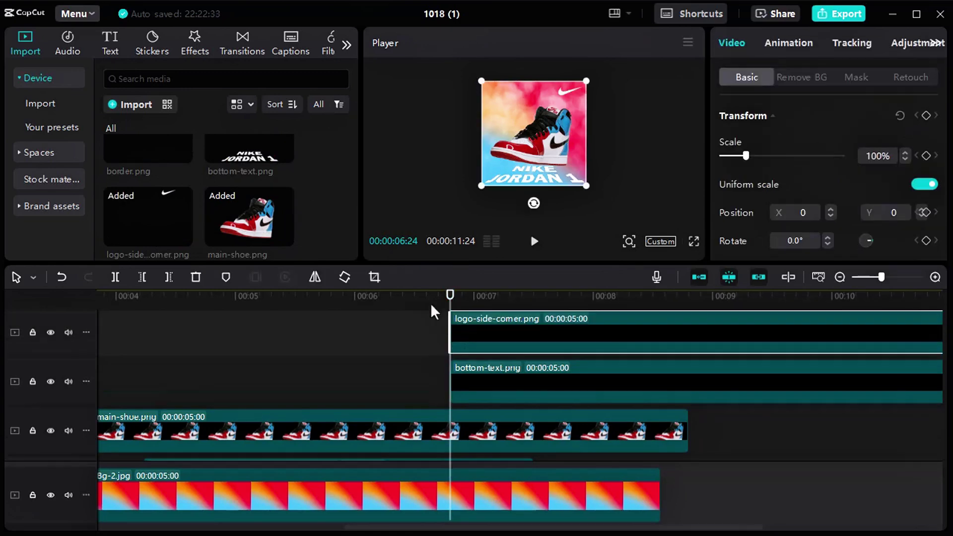
# - Add top-font.png at 00:00:06:24 on a new track above logo-side-corner.png
pyautogui.scroll(-3, 249, 191)
pyautogui.scroll(-5, 248, 191)
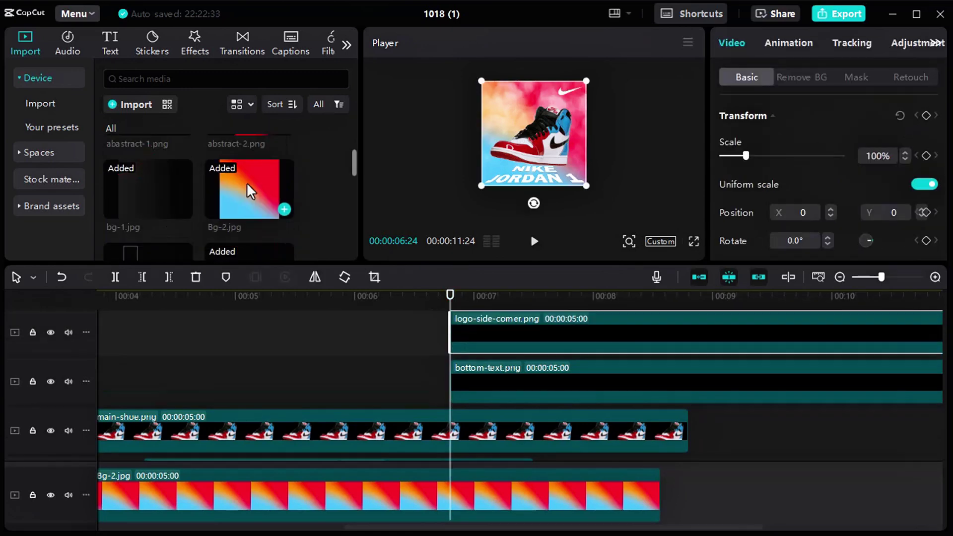
pyautogui.scroll(-1, 250, 190)
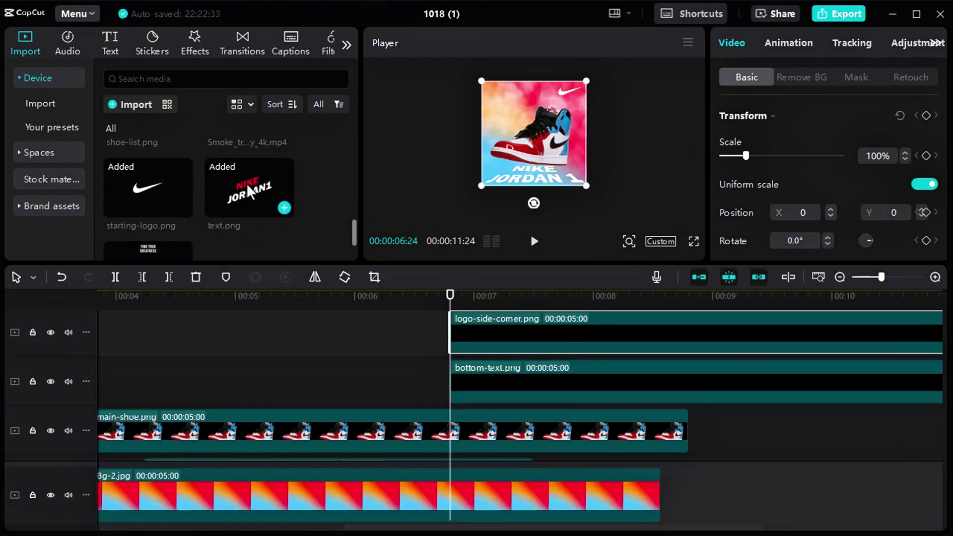
pyautogui.scroll(-1, 250, 191)
pyautogui.moveTo(181, 208); pyautogui.dragTo(479, 355)
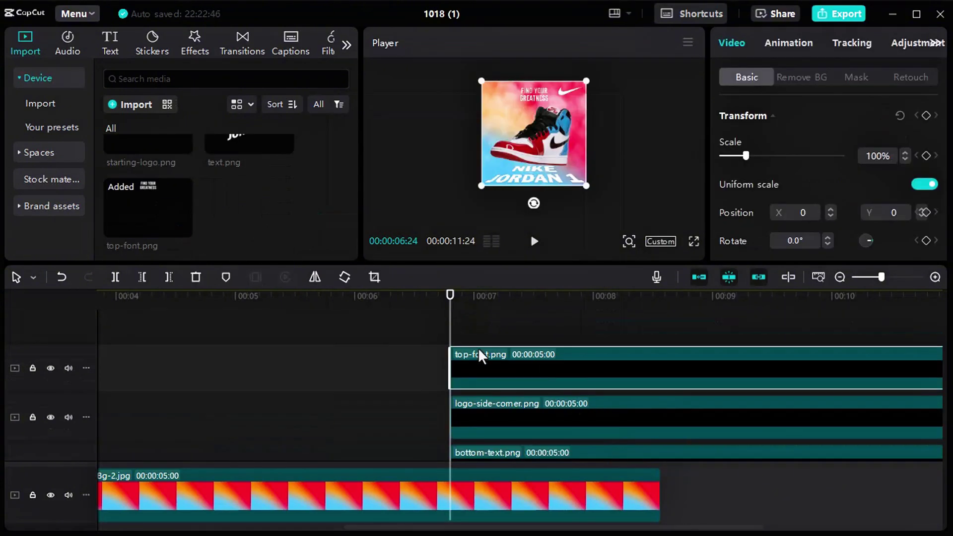
# - Combine the top-font.png, logo-side-corner.png and bottom-text.png clips into one compound clip
pyautogui.scroll(-1, 481, 356)
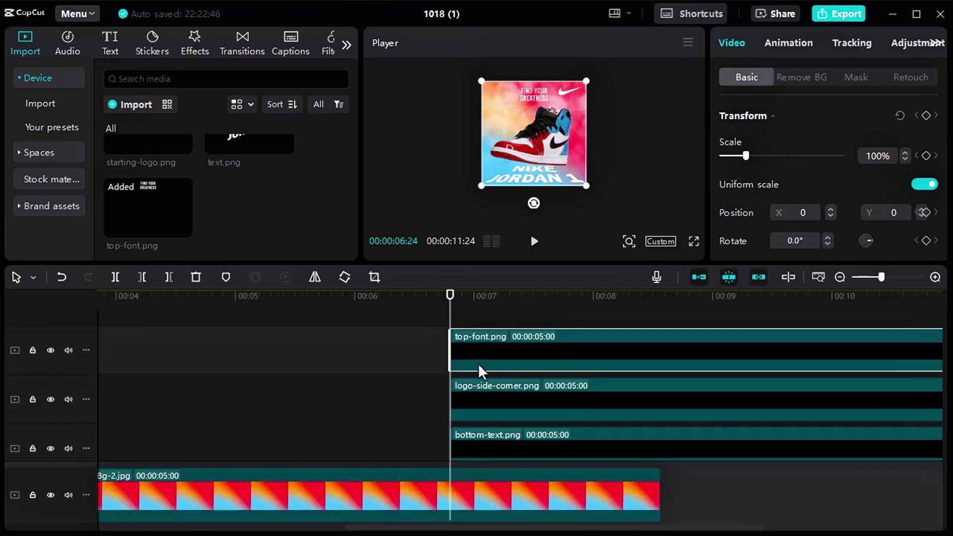
pyautogui.keyDown('ctrl'); pyautogui.click(484, 409); pyautogui.keyUp('ctrl')
pyautogui.keyDown('ctrl'); pyautogui.click(492, 455); pyautogui.keyUp('ctrl')
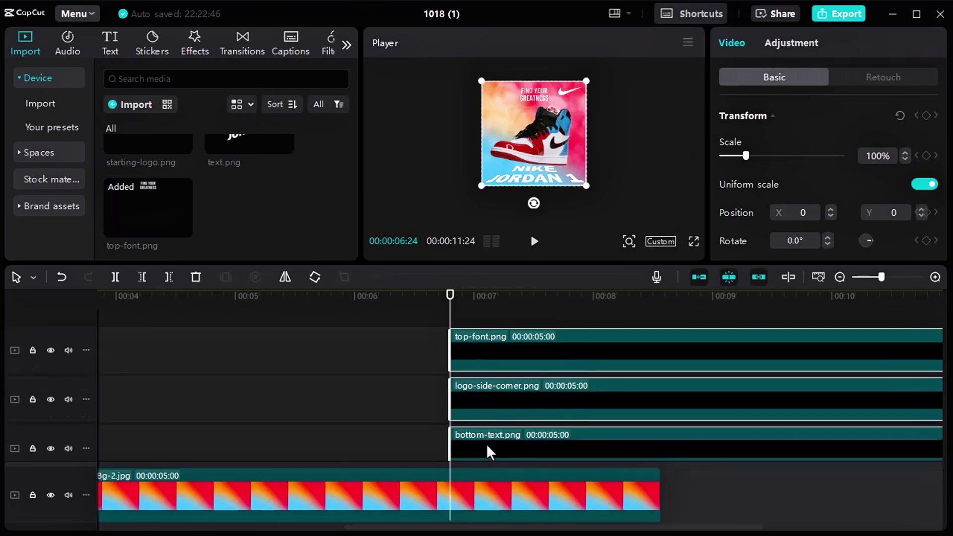
pyautogui.rightClick(488, 451)
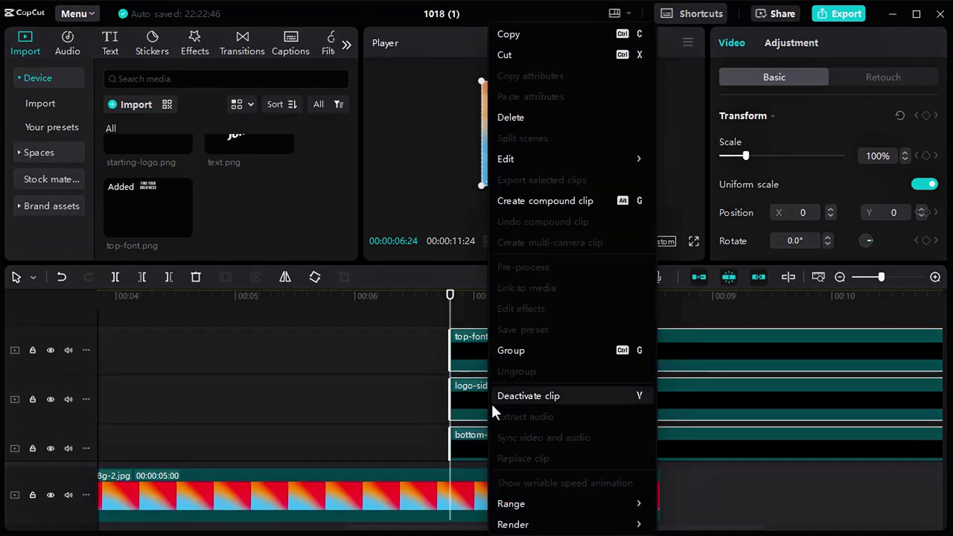
pyautogui.click(520, 202)
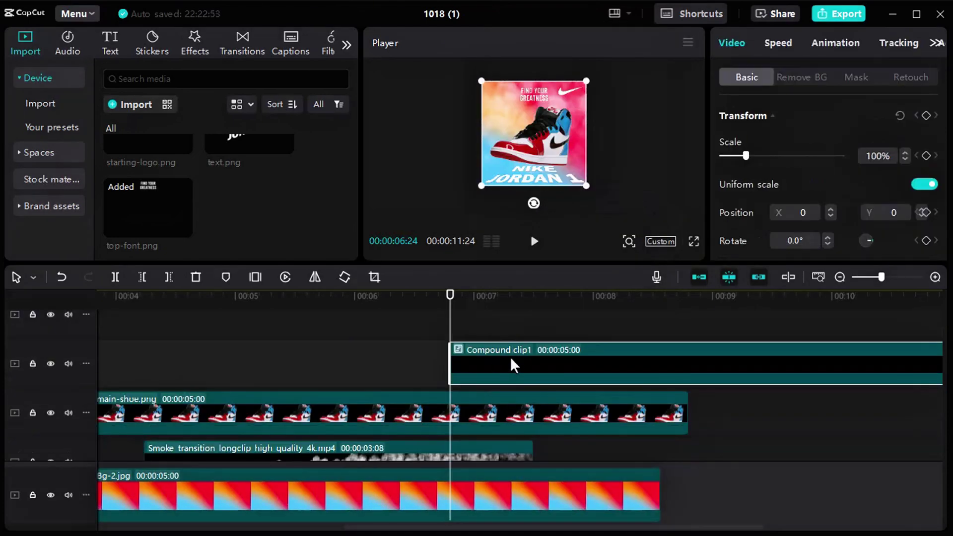
# - Apply the Fade In entrance animation to the compound clip and play it back in an enlarged preview
pyautogui.click(833, 45)
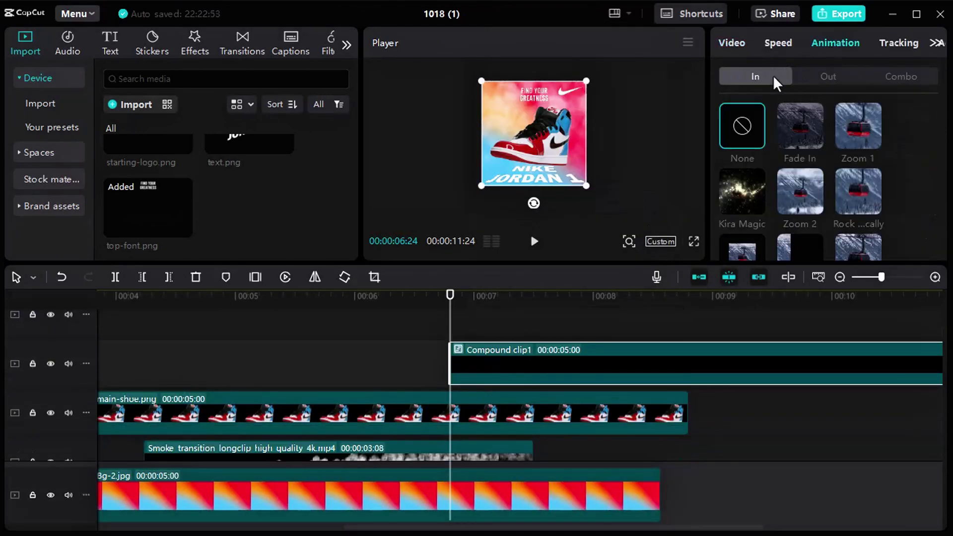
pyautogui.click(786, 119)
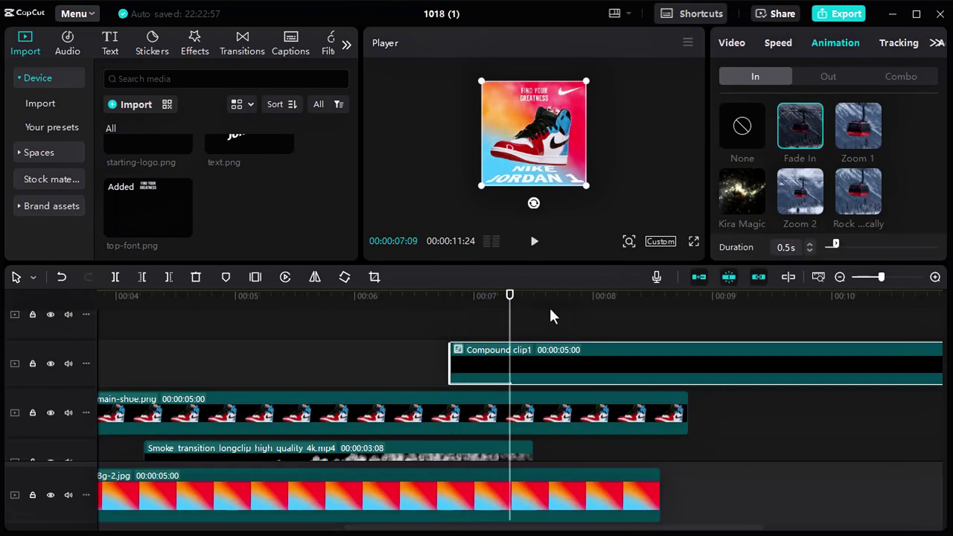
pyautogui.moveTo(507, 305); pyautogui.dragTo(379, 344)
pyautogui.press('space')
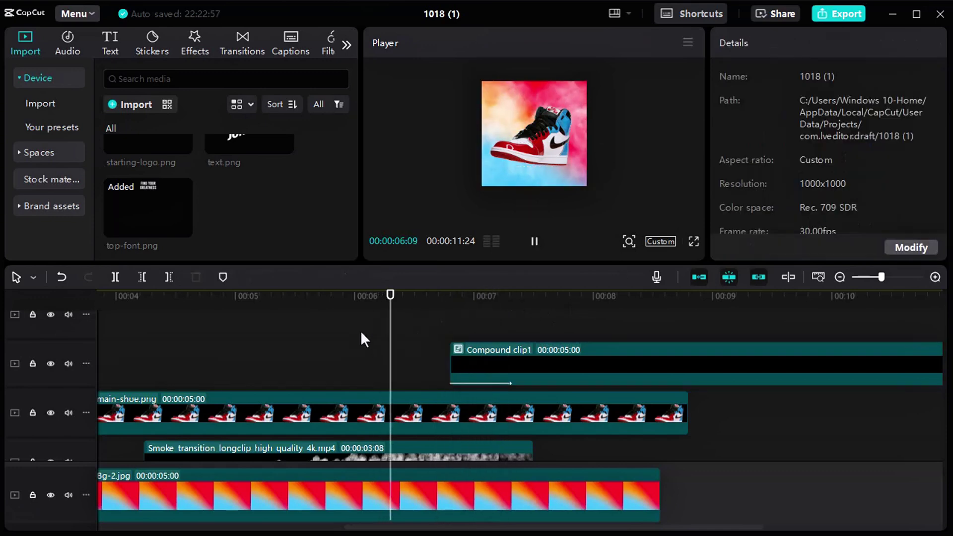
pyautogui.moveTo(538, 264); pyautogui.dragTo(545, 303)
pyautogui.click(414, 374)
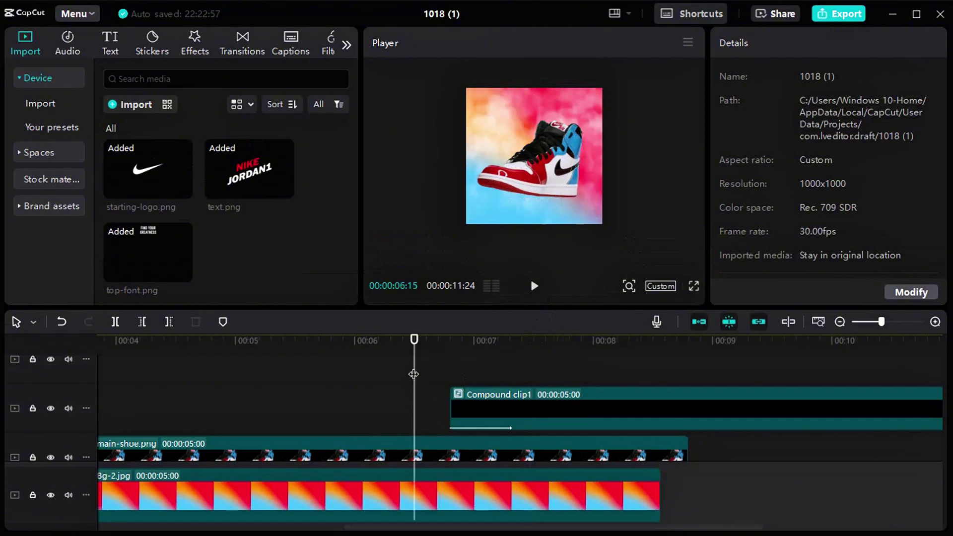
pyautogui.press('space')
pyautogui.press('space')
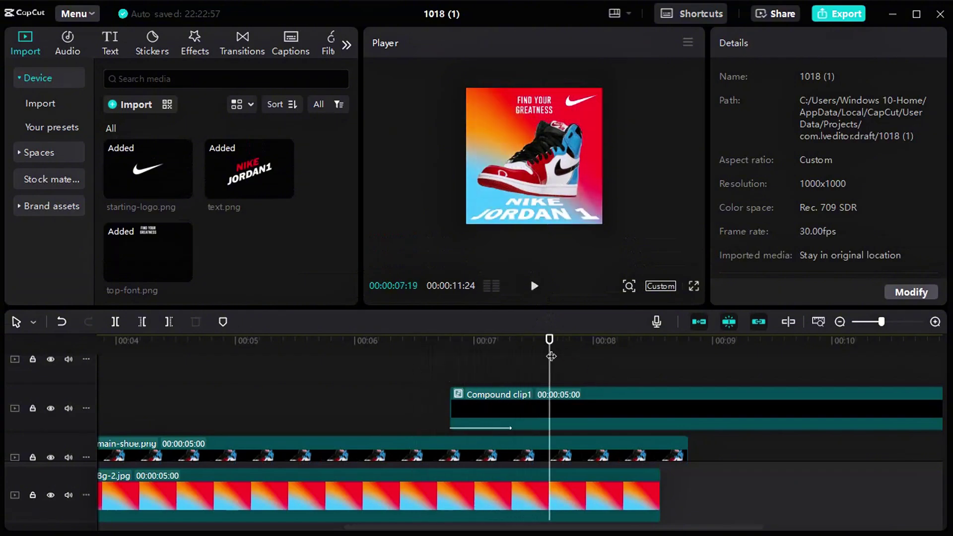
# - Add border.png at 00:00:07:15 on a new track above the compound clip
pyautogui.moveTo(551, 356)
pyautogui.mouseDown()
pyautogui.moveTo(426, 356)
pyautogui.moveTo(539, 356)
pyautogui.moveTo(494, 354)
pyautogui.moveTo(534, 349)
pyautogui.mouseUp()
pyautogui.moveTo(228, 193)
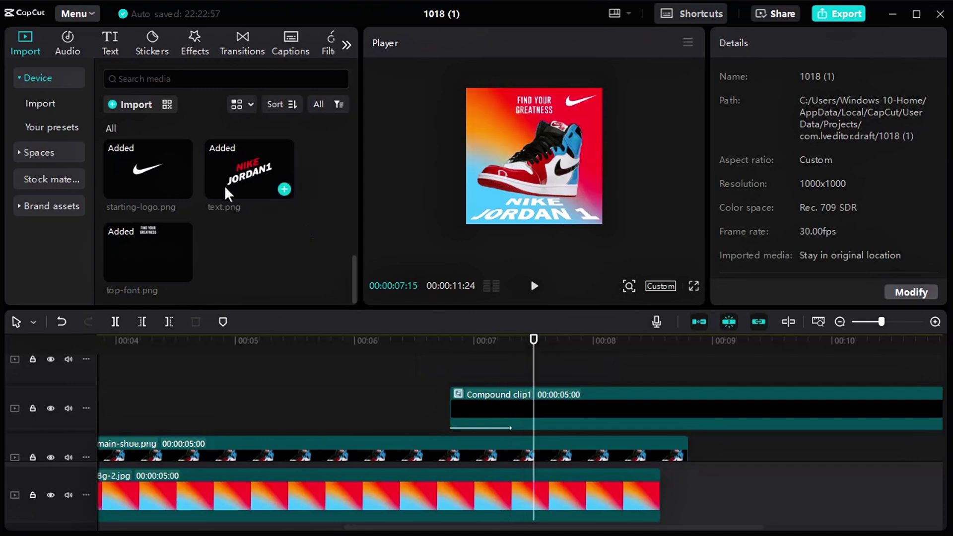
pyautogui.scroll(4, 228, 193)
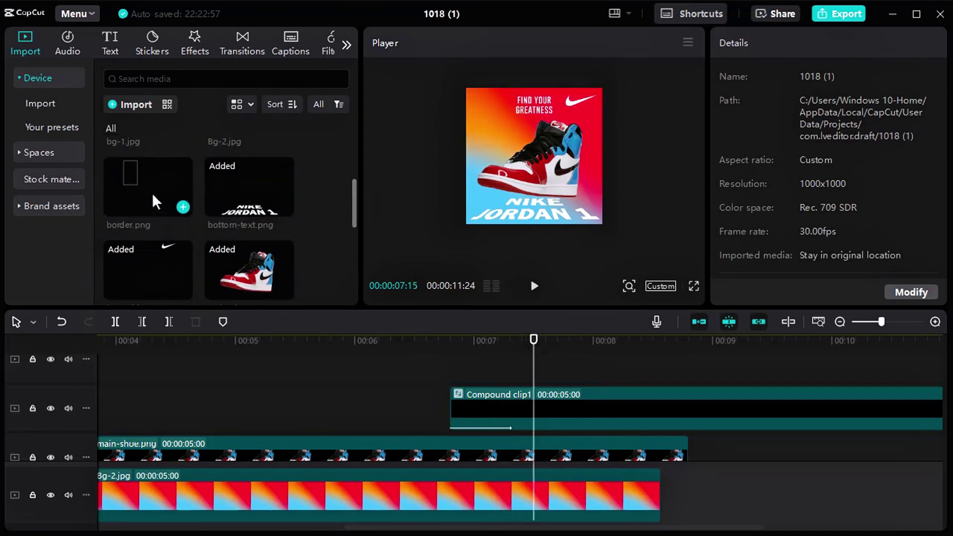
pyautogui.moveTo(156, 201); pyautogui.dragTo(541, 368)
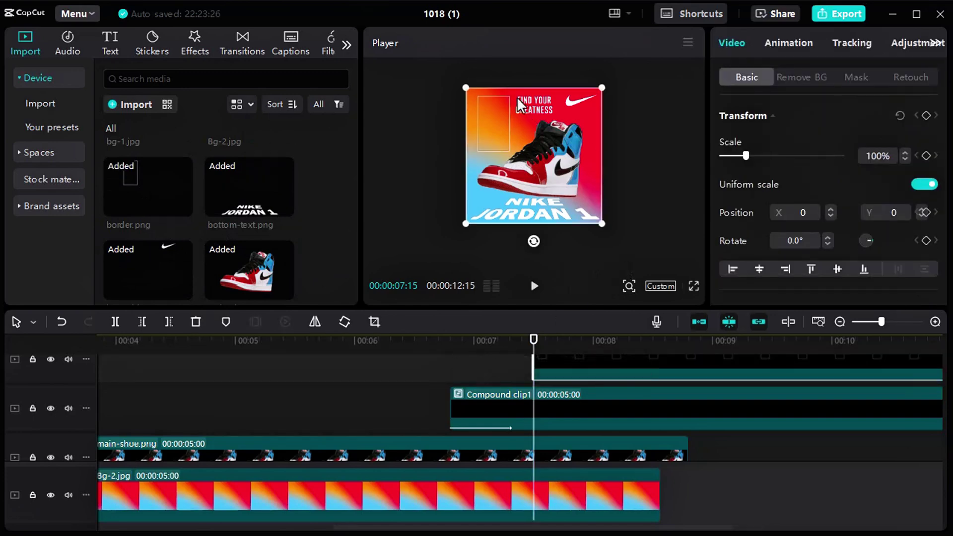
pyautogui.scroll(3, 520, 104)
pyautogui.scroll(-1, 521, 104)
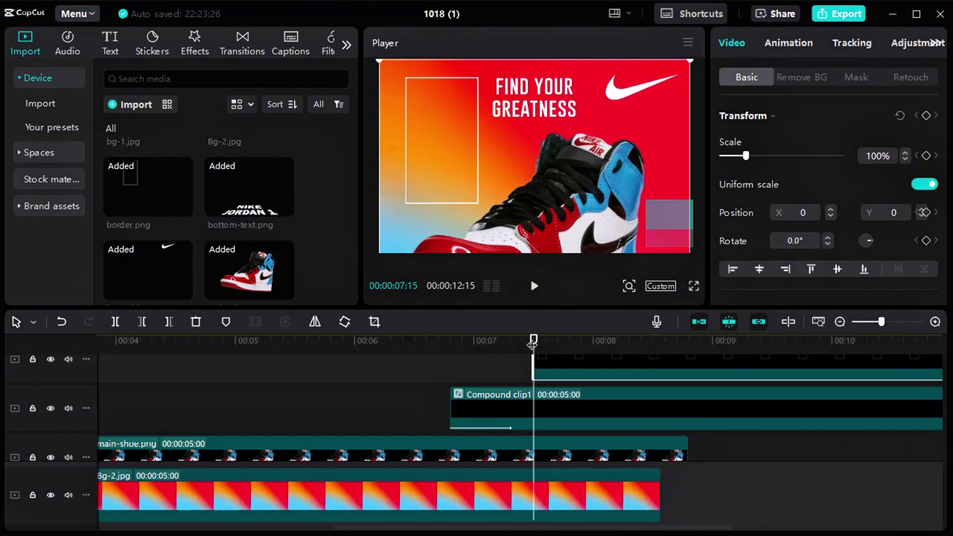
# - Add shoe-list.png at 00:00:07:15 on a new track above border.png
pyautogui.moveTo(533, 343)
pyautogui.mouseDown()
pyautogui.moveTo(454, 342)
pyautogui.moveTo(567, 339)
pyautogui.moveTo(534, 340)
pyautogui.mouseUp()
pyautogui.scroll(2, 576, 378)
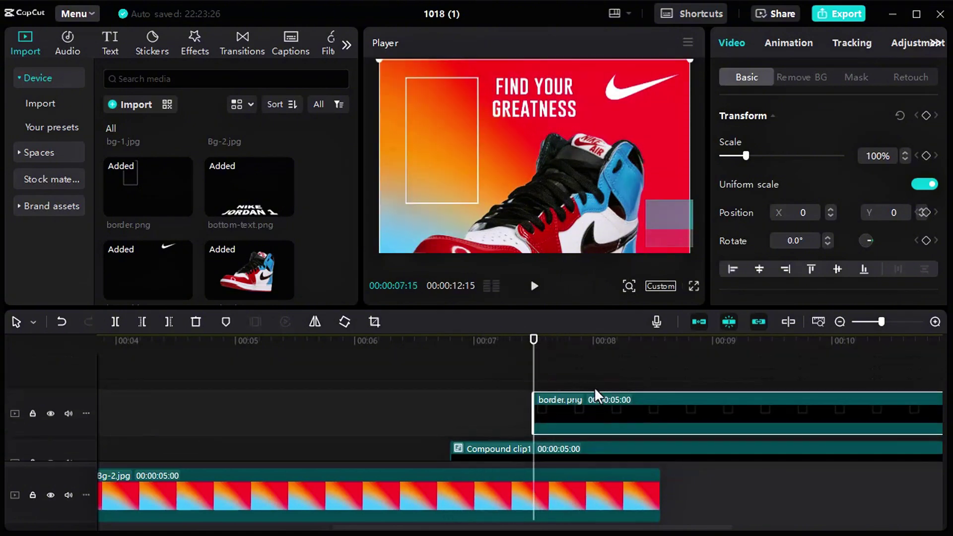
pyautogui.scroll(-3, 199, 223)
pyautogui.moveTo(148, 220); pyautogui.dragTo(546, 375)
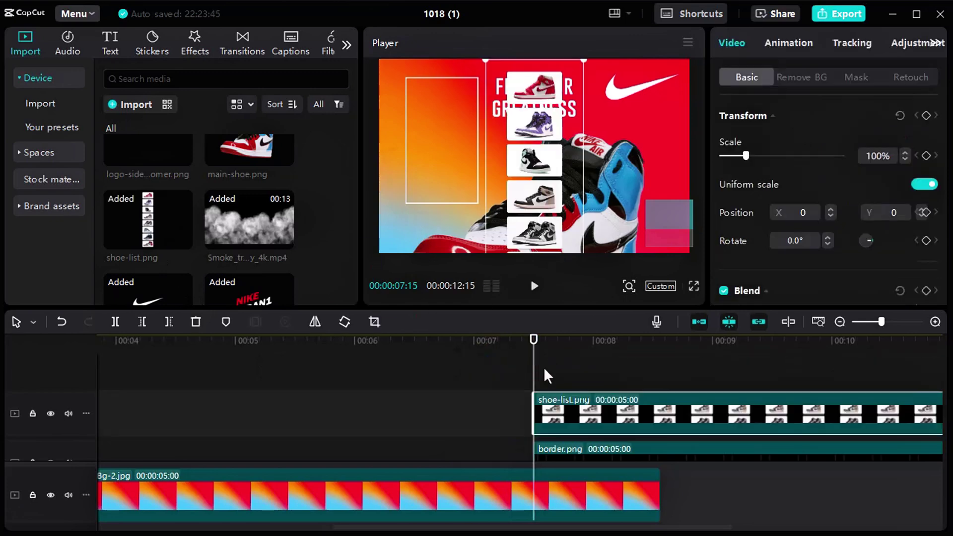
pyautogui.moveTo(545, 307); pyautogui.dragTo(545, 281)
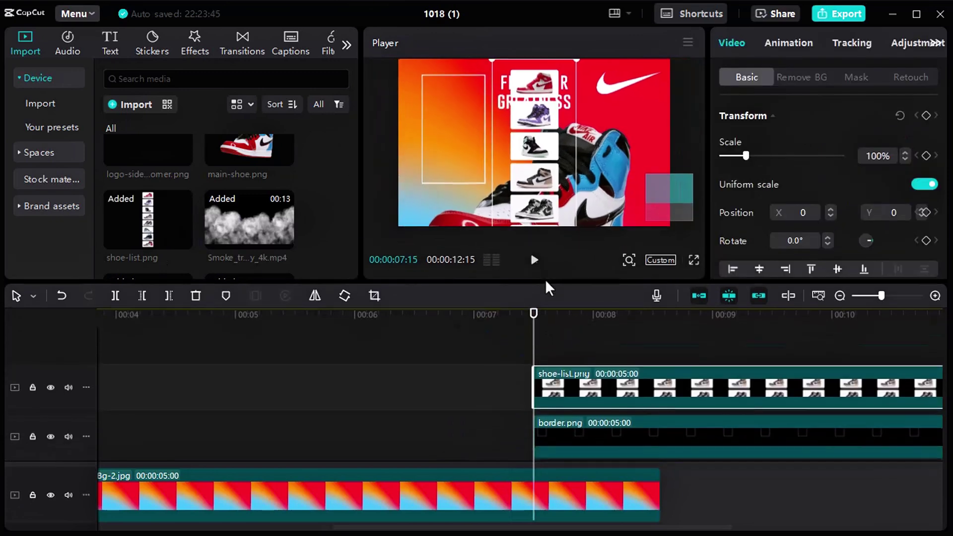
# - Scale shoe-list.png to 112%, fit its lowest shoes inside the border at X -597, Y 1129, and keyframe the position at 00:00:07:15
pyautogui.moveTo(548, 166); pyautogui.dragTo(505, 192)
pyautogui.moveTo(476, 142); pyautogui.dragTo(535, 169)
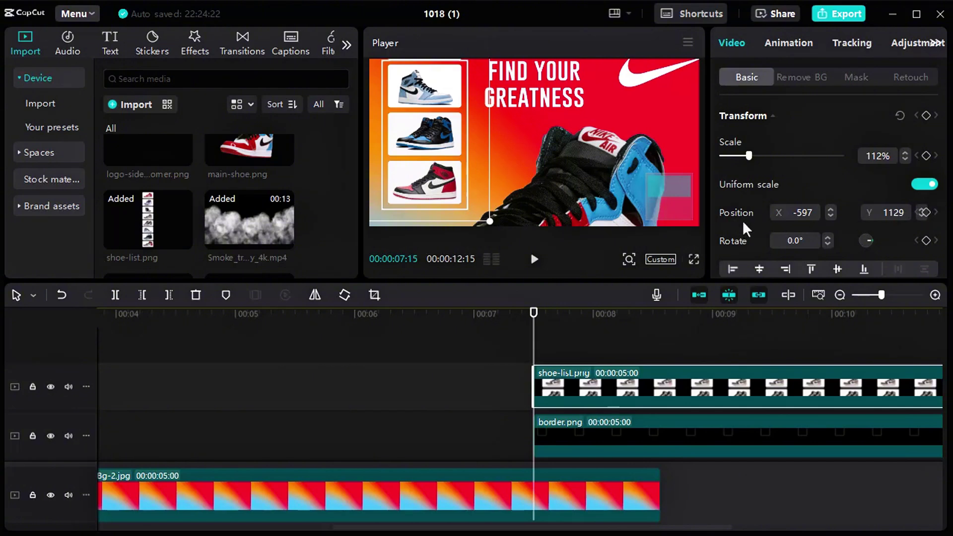
pyautogui.click(924, 213)
# - At 00:00:12:00, slide shoe-list.png down so its topmost shoes sit inside the border, setting the closing position keyframe
pyautogui.moveTo(540, 321); pyautogui.dragTo(631, 366)
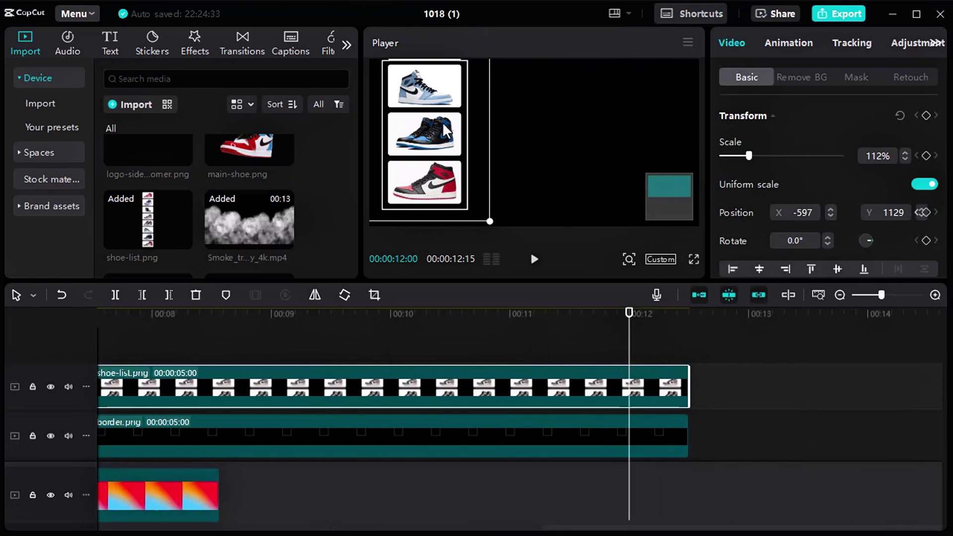
pyautogui.moveTo(443, 122); pyautogui.dragTo(427, 243)
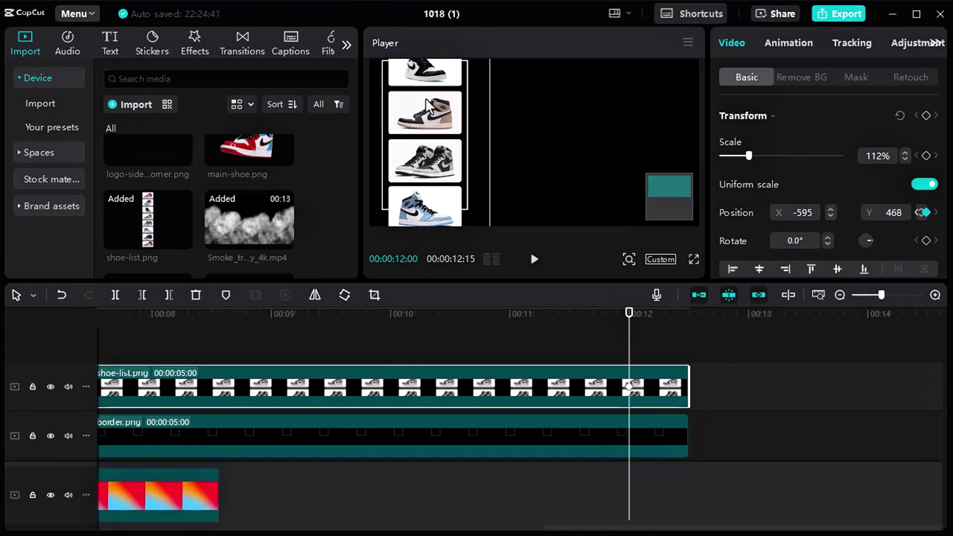
pyautogui.moveTo(425, 97); pyautogui.dragTo(430, 130)
# - Extend the Bg-2.jpg background clip to 00:00:12:15, matching the end of the border and shoe list clips
pyautogui.moveTo(612, 311); pyautogui.dragTo(311, 391)
pyautogui.scroll(-1, 311, 391)
pyautogui.click(215, 505)
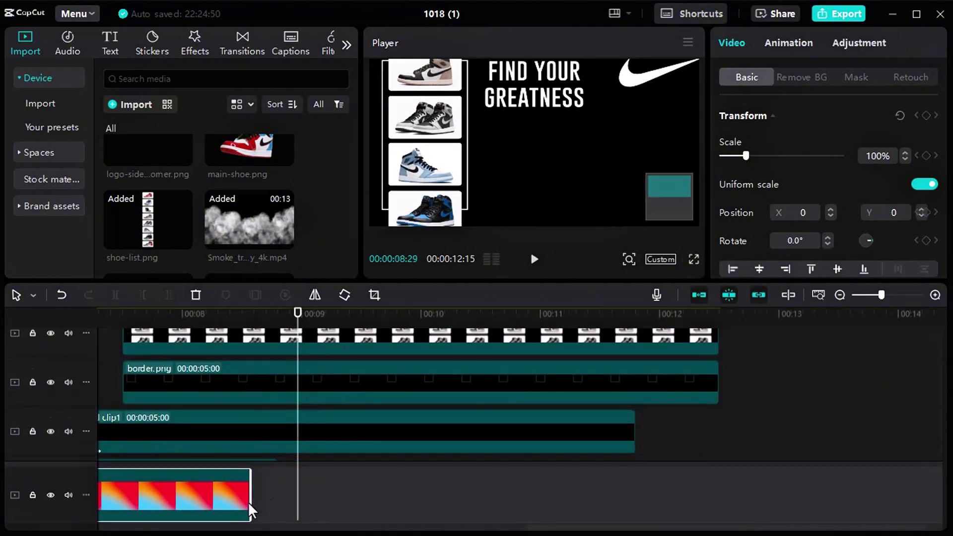
pyautogui.moveTo(249, 501); pyautogui.dragTo(719, 496)
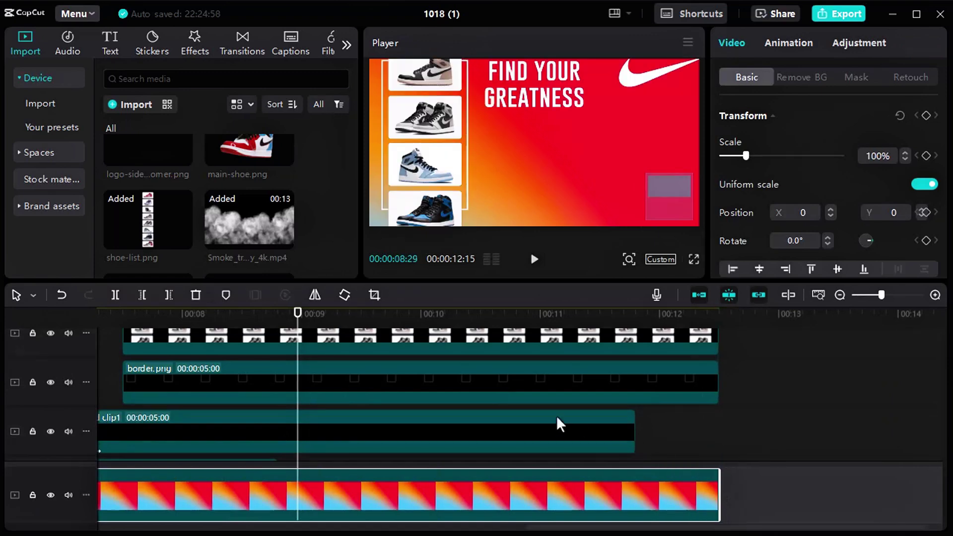
# - Extend the main-shoe.png clip to 00:00:12:15, level with the end of the background
pyautogui.click(558, 418)
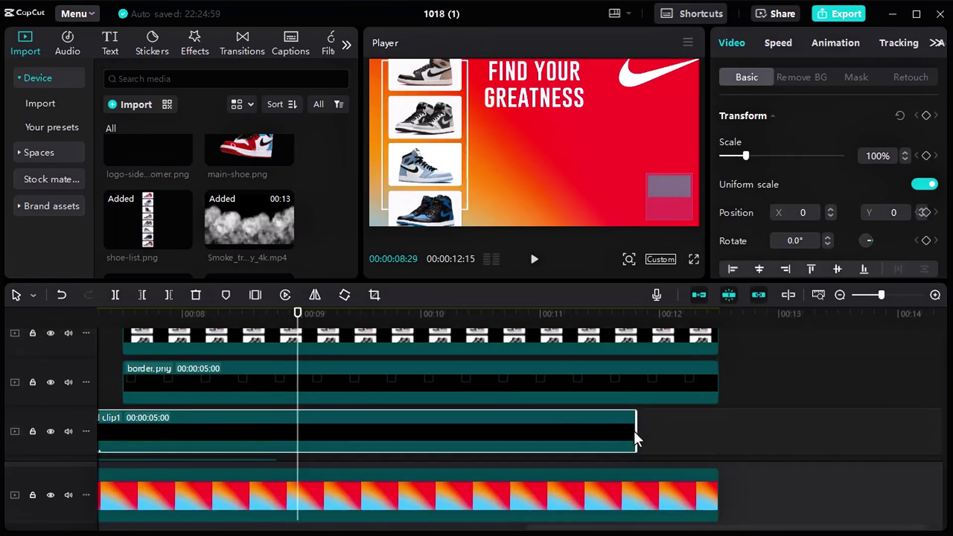
pyautogui.scroll(-3, 613, 419)
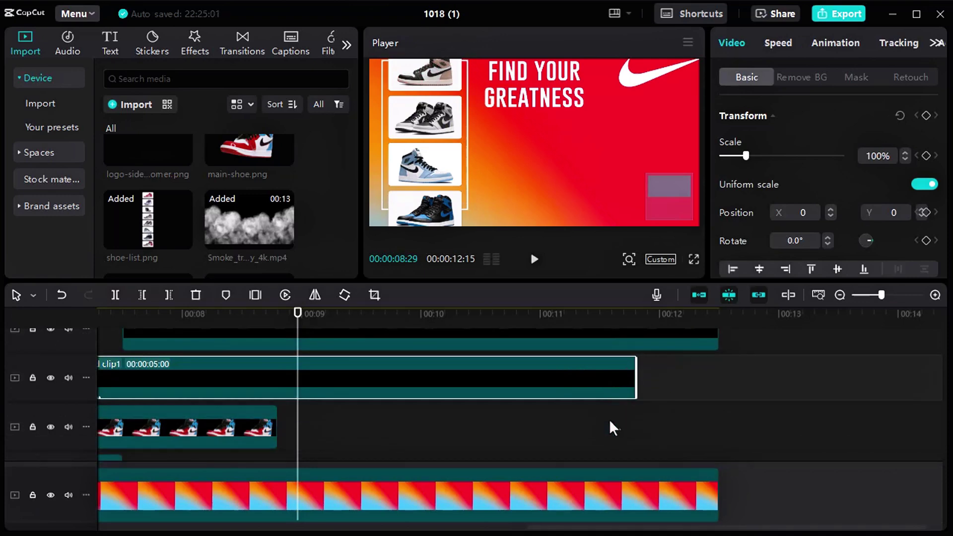
pyautogui.moveTo(277, 392); pyautogui.dragTo(718, 416)
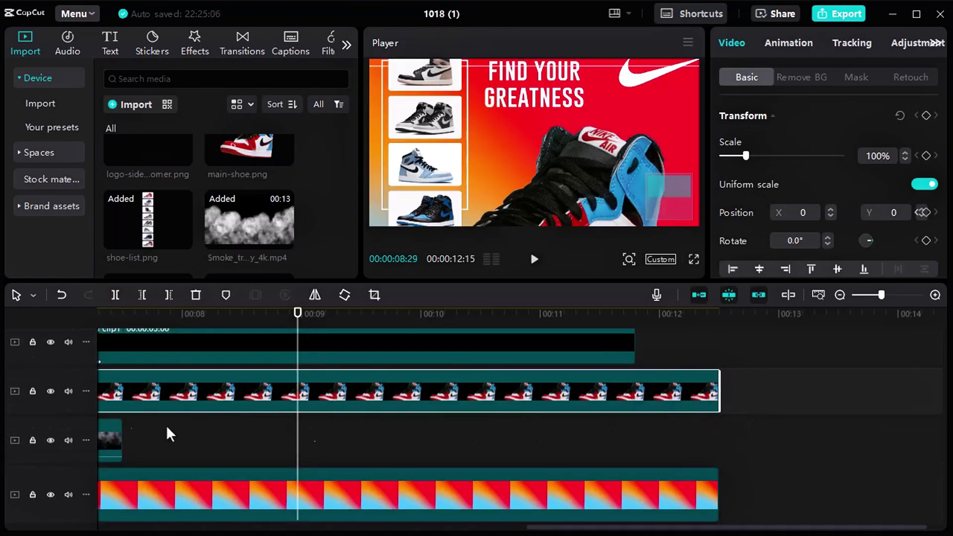
# - Undo the compound clip to restore separate top-font.png, logo-side-corner.png and bottom-text.png clips
pyautogui.scroll(2, 434, 413)
pyautogui.click(481, 380)
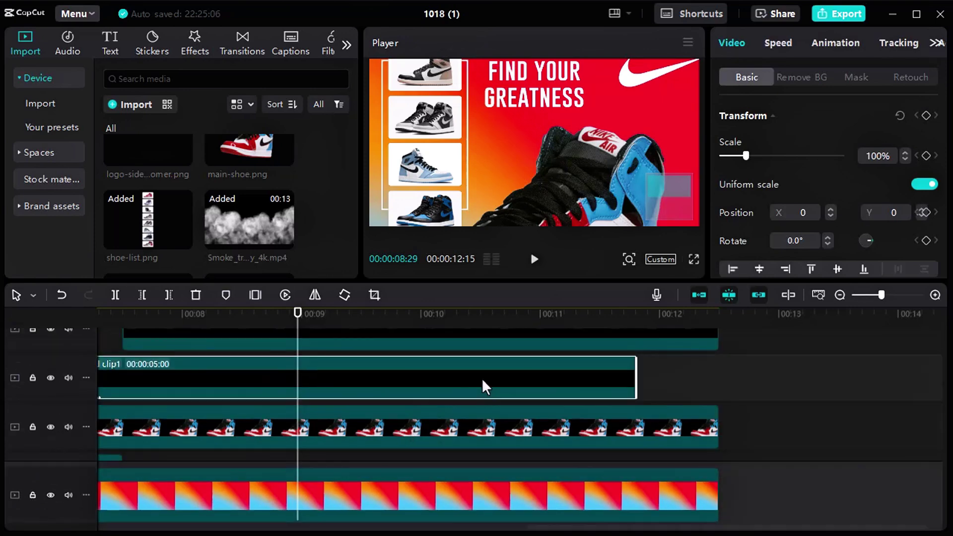
pyautogui.scroll(-3, 481, 344)
pyautogui.scroll(3, 672, 366)
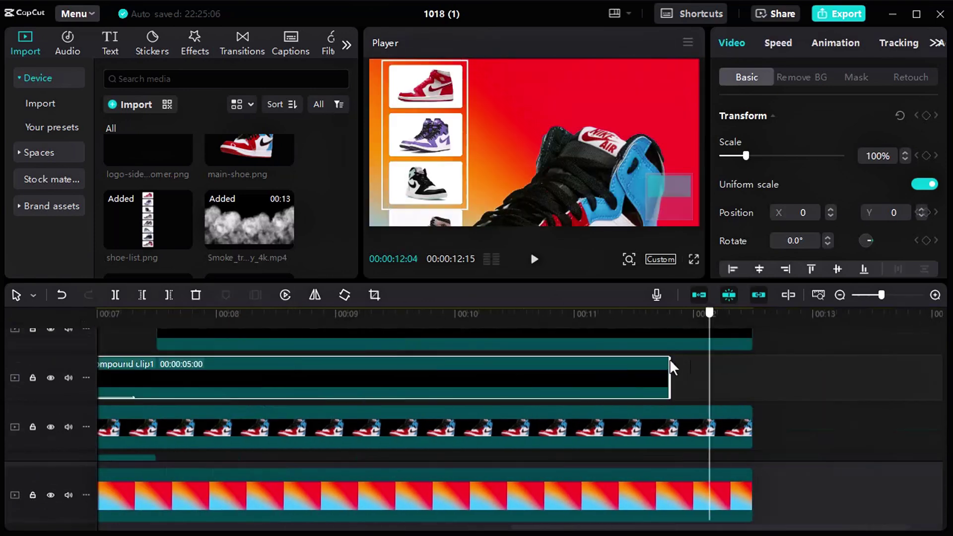
pyautogui.click(373, 379)
pyautogui.click(452, 381)
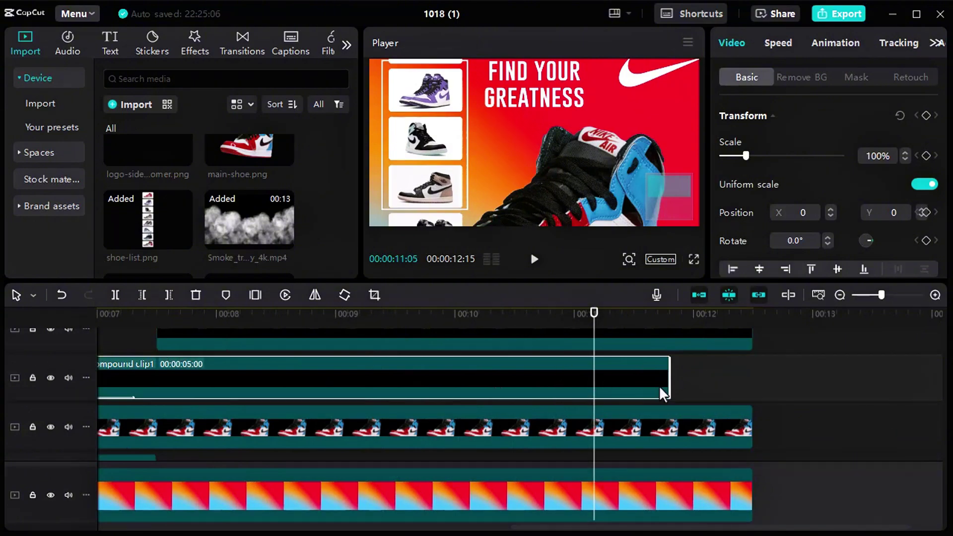
pyautogui.click(698, 378)
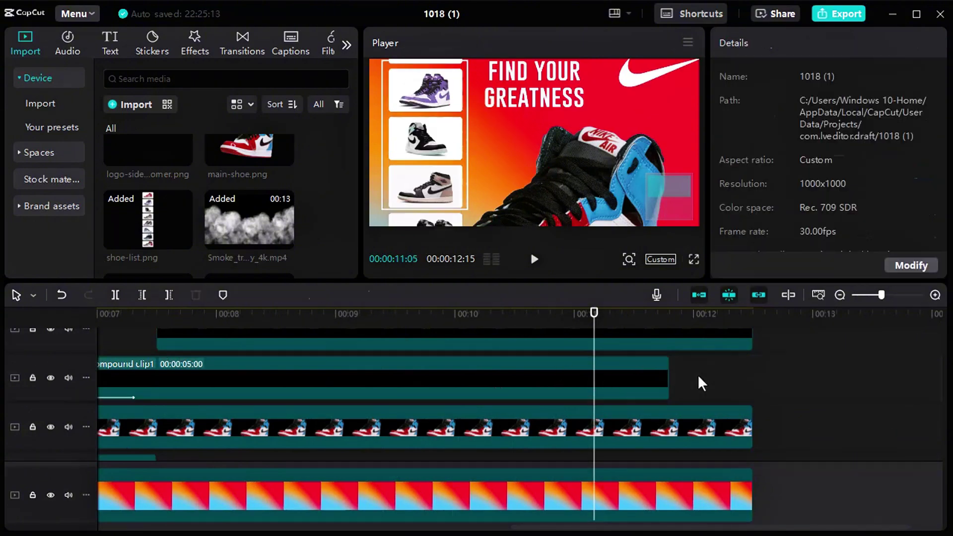
pyautogui.click(638, 381)
pyautogui.rightClick(652, 384)
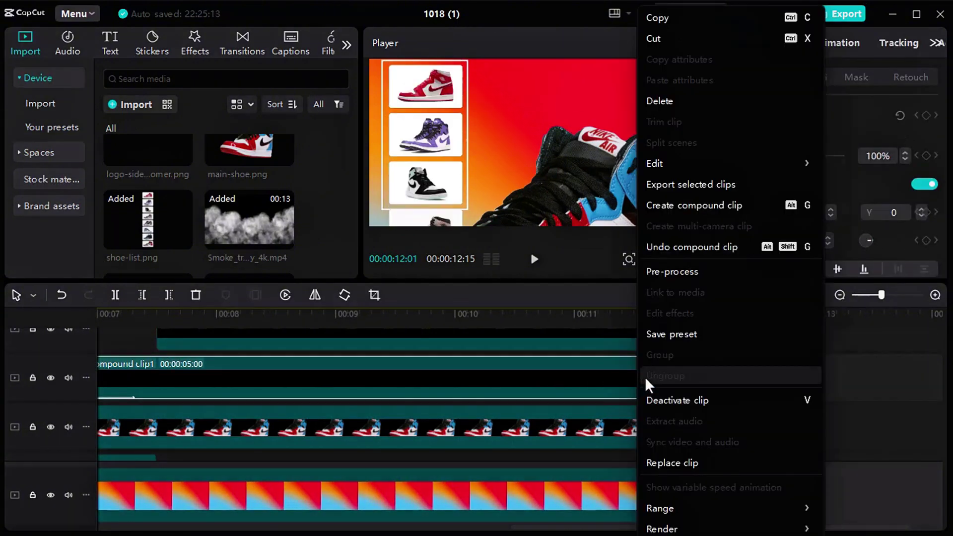
pyautogui.click(692, 247)
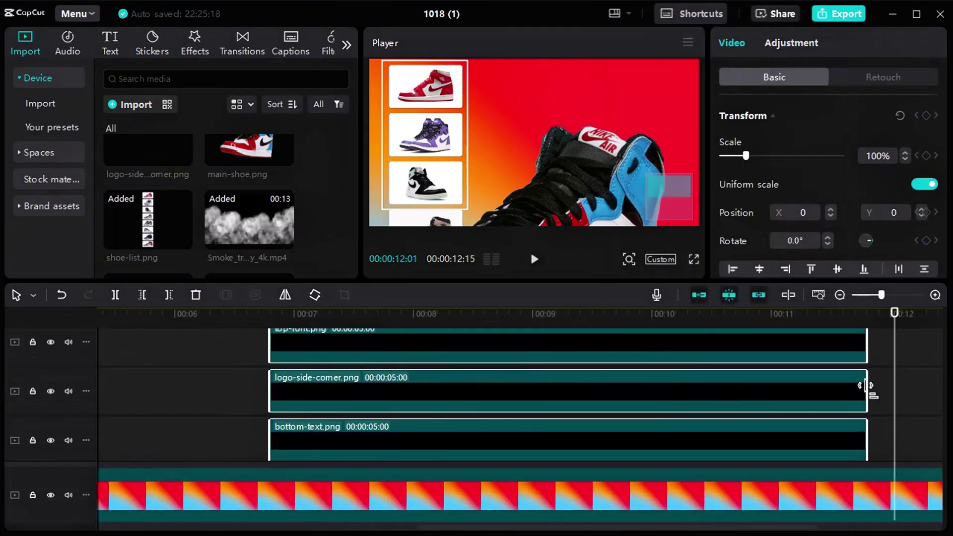
# - Extend the top-font.png, logo-side-corner.png and bottom-text.png clips to 00:00:12:15 and combine them into one compound clip
pyautogui.scroll(1, 685, 387)
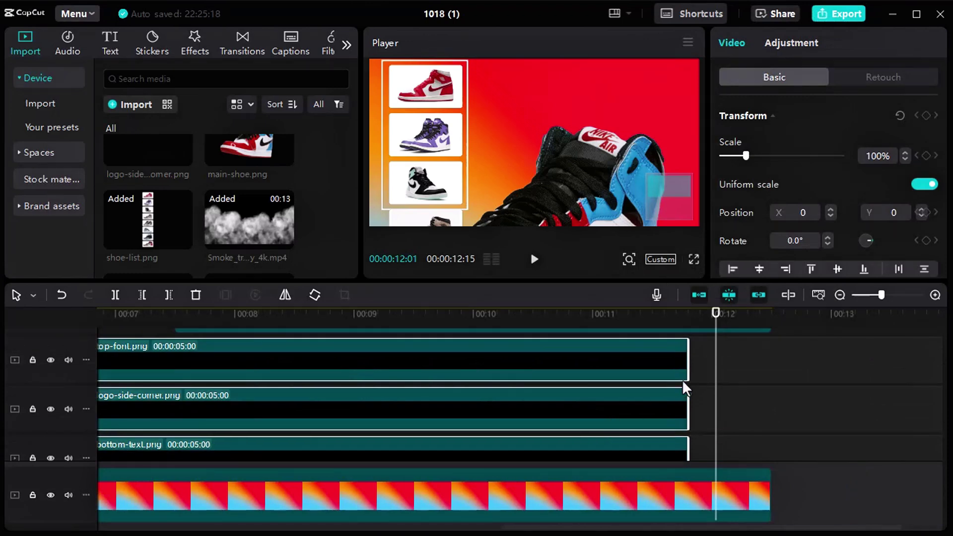
pyautogui.moveTo(687, 361); pyautogui.dragTo(772, 362)
pyautogui.rightClick(555, 374)
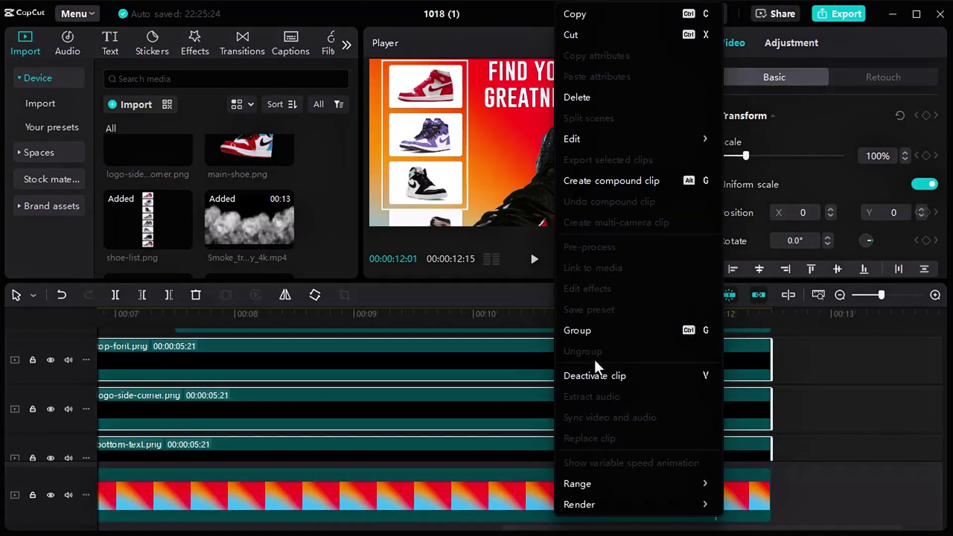
pyautogui.click(589, 181)
# - Play the section from about 00:00:06:16 in an enlarged player to review how the compound clip's text and logo appear
pyautogui.scroll(1, 623, 368)
pyautogui.click(539, 378)
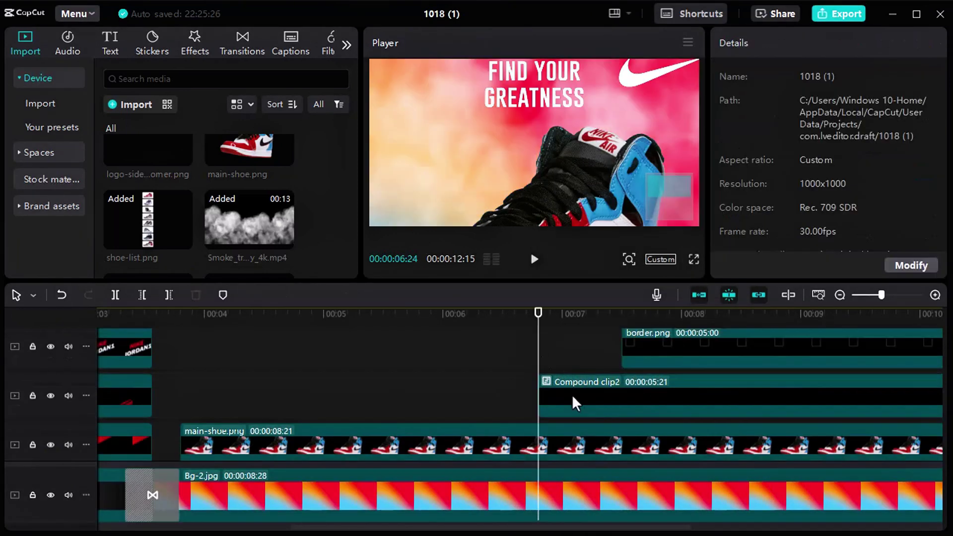
pyautogui.click(560, 374)
pyautogui.moveTo(541, 314)
pyautogui.mouseDown()
pyautogui.moveTo(493, 314)
pyautogui.moveTo(566, 314)
pyautogui.moveTo(557, 320)
pyautogui.mouseUp()
pyautogui.click(515, 314)
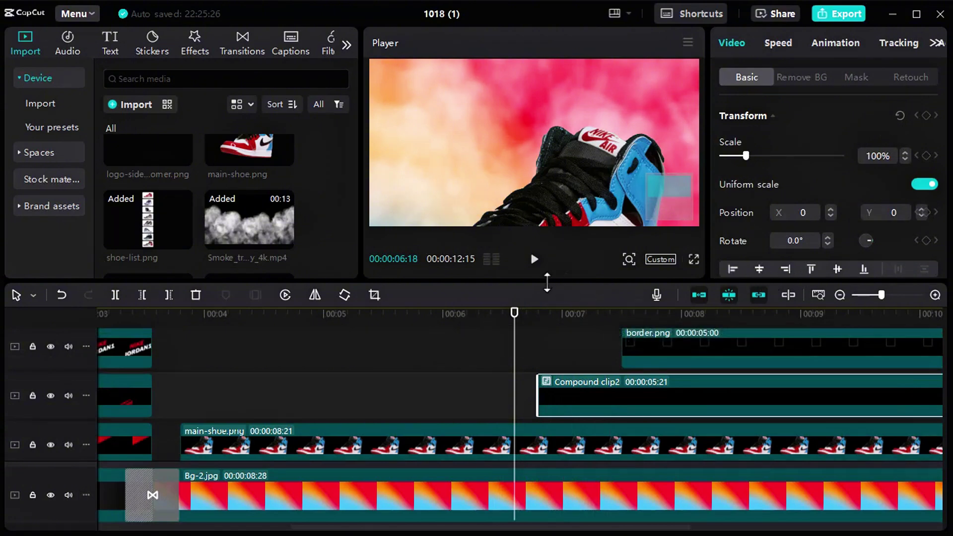
pyautogui.moveTo(544, 279); pyautogui.dragTo(543, 331)
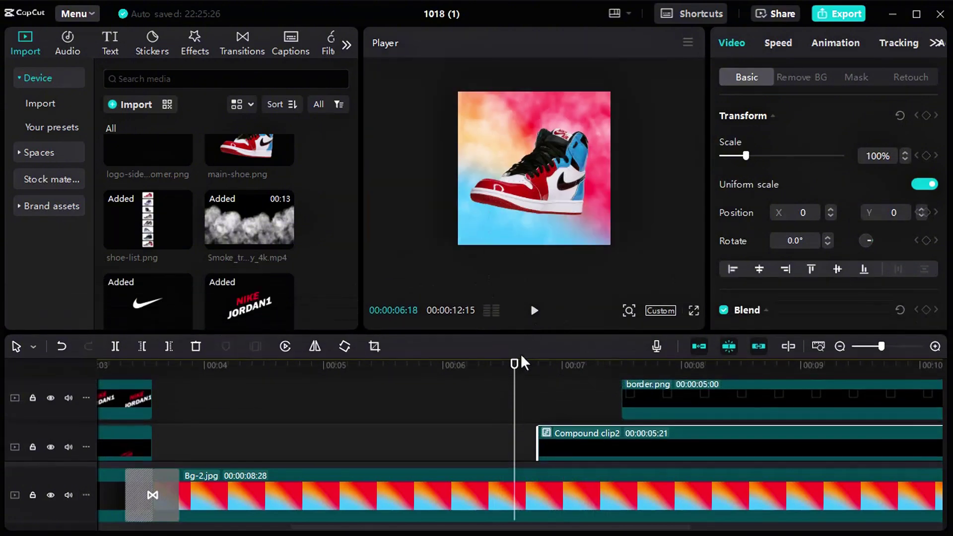
pyautogui.click(538, 395)
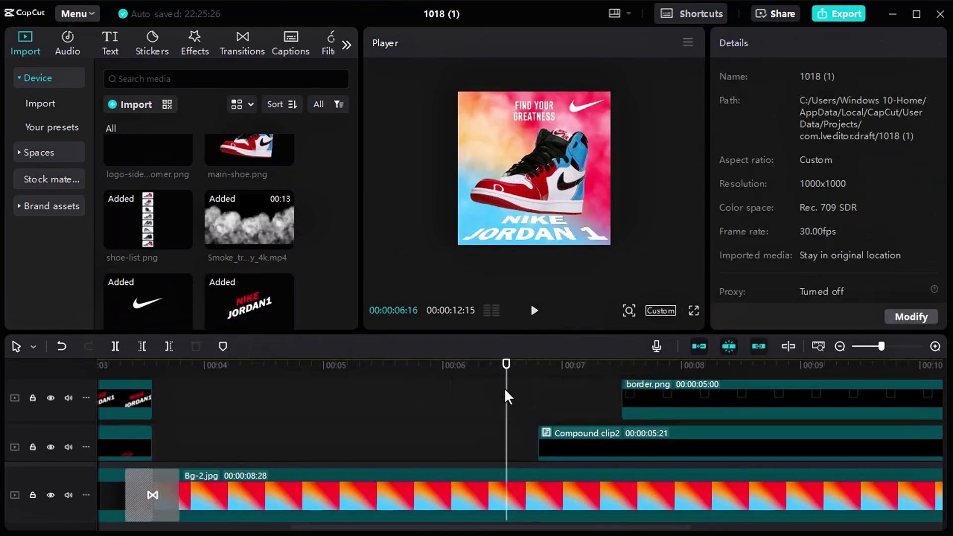
pyautogui.press('space')
pyautogui.press('space')
# - Give the text-and-logo compound clip a Fade In entrance animation of 0.5 s, starting at 00:00:06:24
pyautogui.click(596, 447)
pyautogui.scroll(-2, 581, 426)
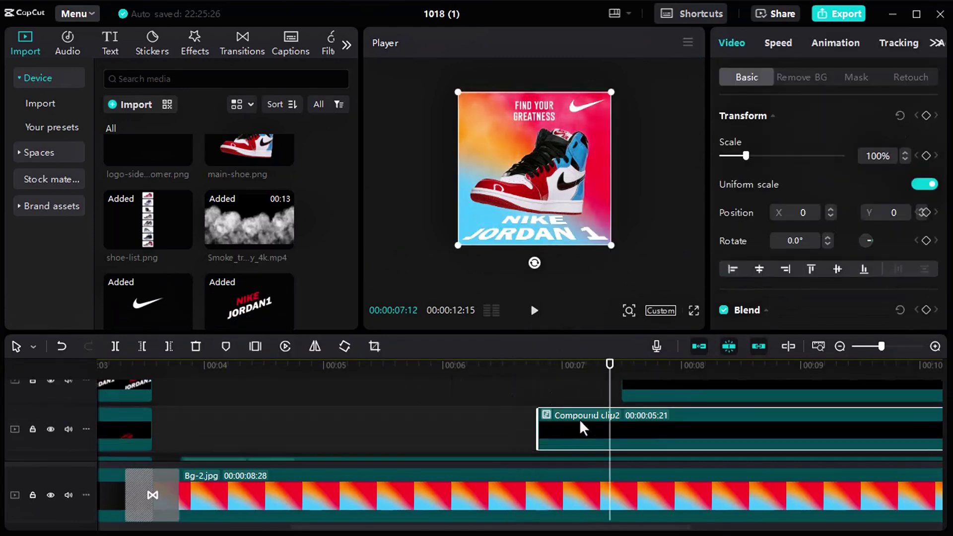
pyautogui.moveTo(613, 386); pyautogui.dragTo(538, 387)
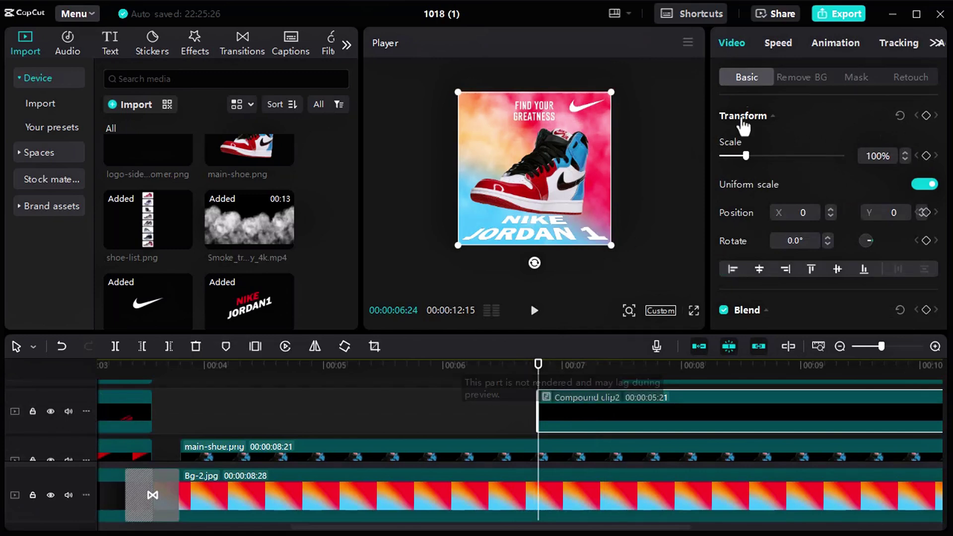
pyautogui.click(815, 50)
pyautogui.click(794, 125)
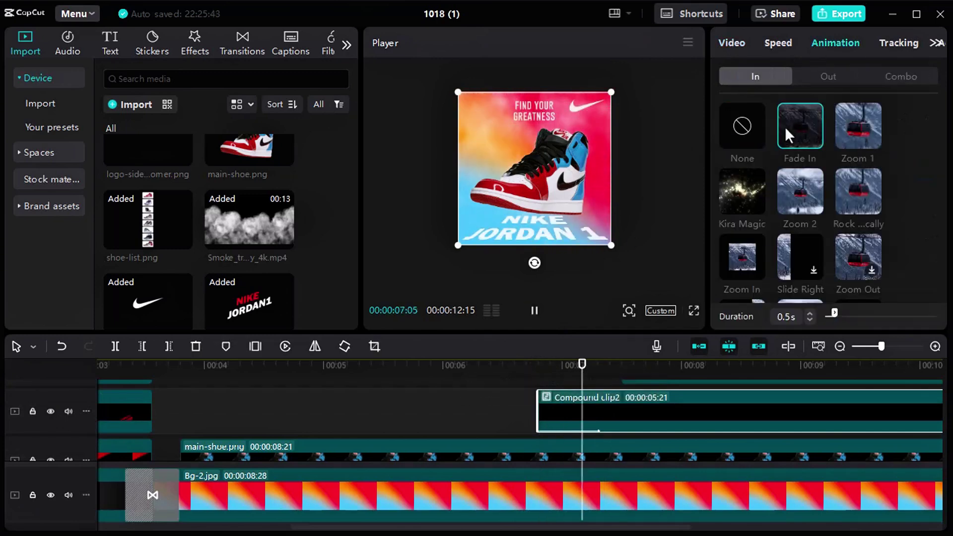
# - Play the compound clip's opening to review the text and logo fading in
pyautogui.moveTo(598, 365); pyautogui.dragTo(506, 405)
pyautogui.press('space')
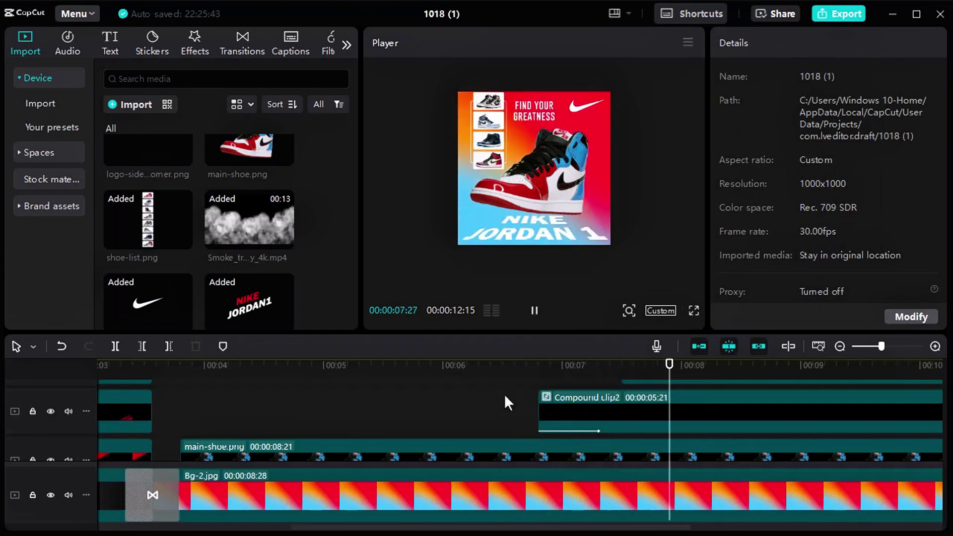
pyautogui.press('space')
pyautogui.hotkey('ctrl', 'z')
pyautogui.hotkey('ctrl', 'z')
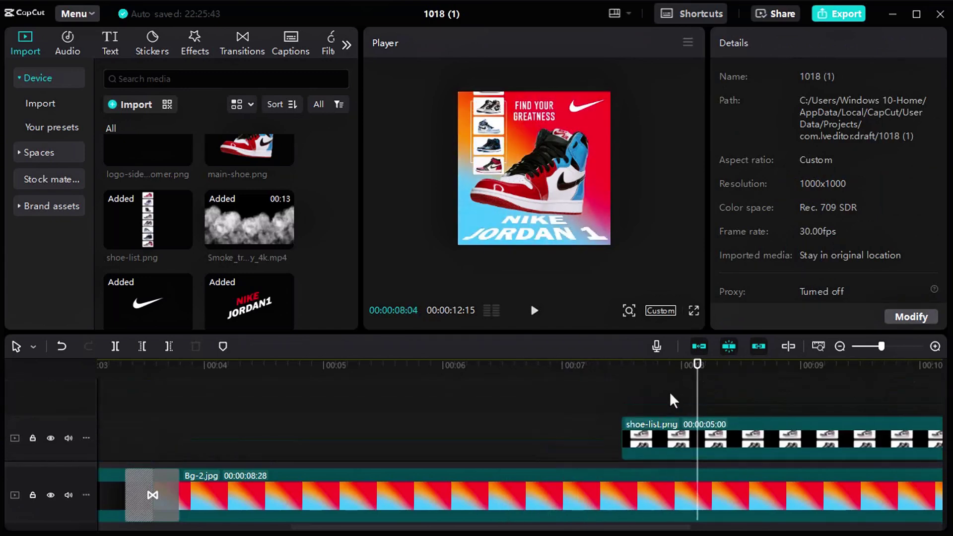
# - At 00:00:07:15, apply a Mirror mask to shoe-list.png and fit it to the height of the white border
pyautogui.click(678, 441)
pyautogui.moveTo(581, 331); pyautogui.dragTo(581, 293)
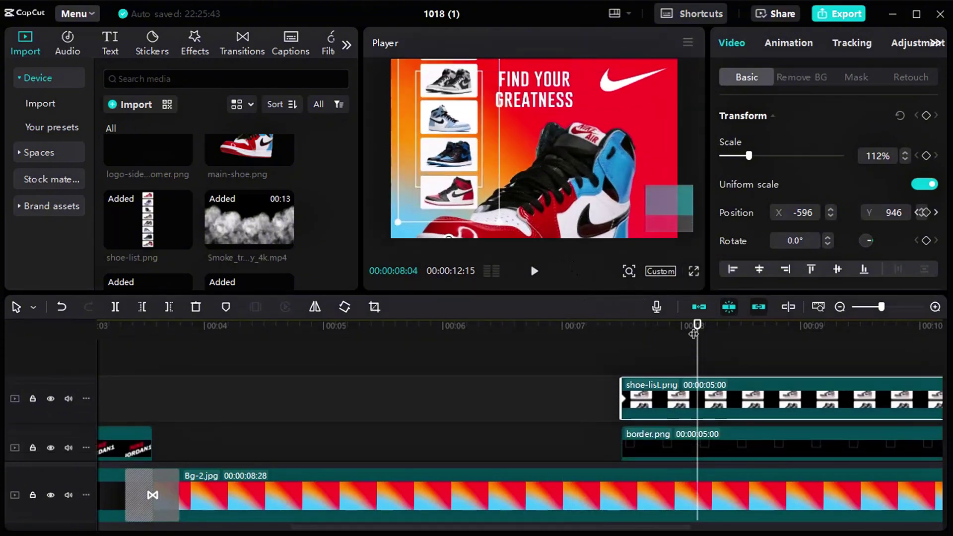
pyautogui.moveTo(698, 325); pyautogui.dragTo(622, 325)
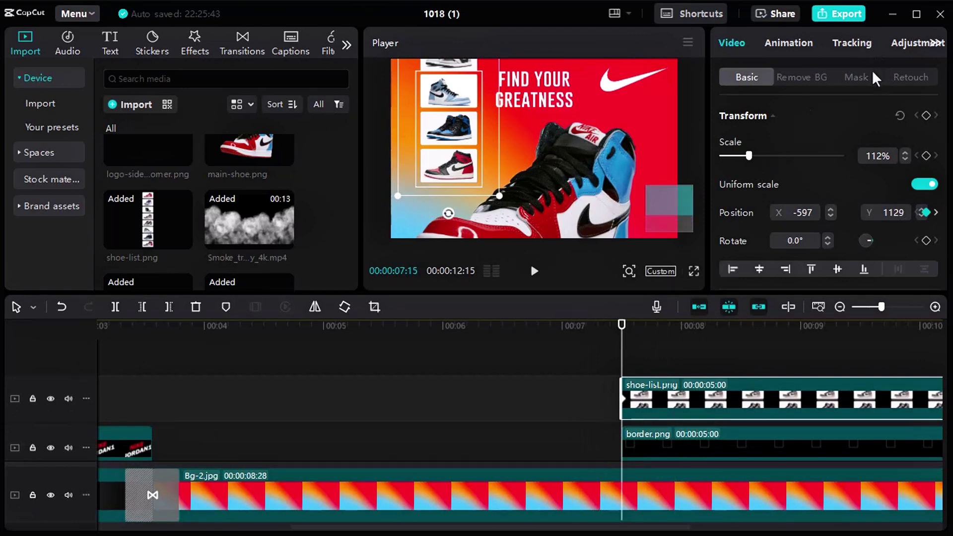
pyautogui.click(859, 78)
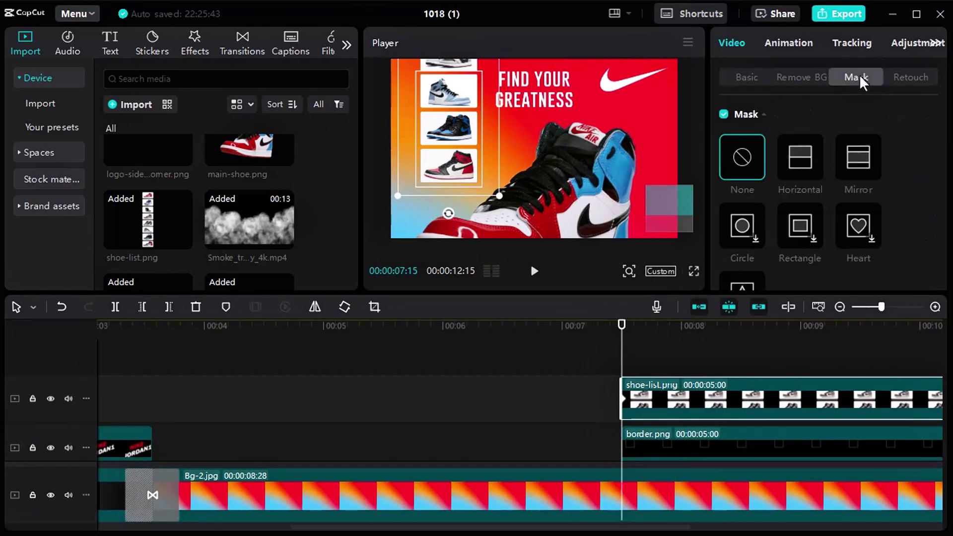
pyautogui.click(850, 149)
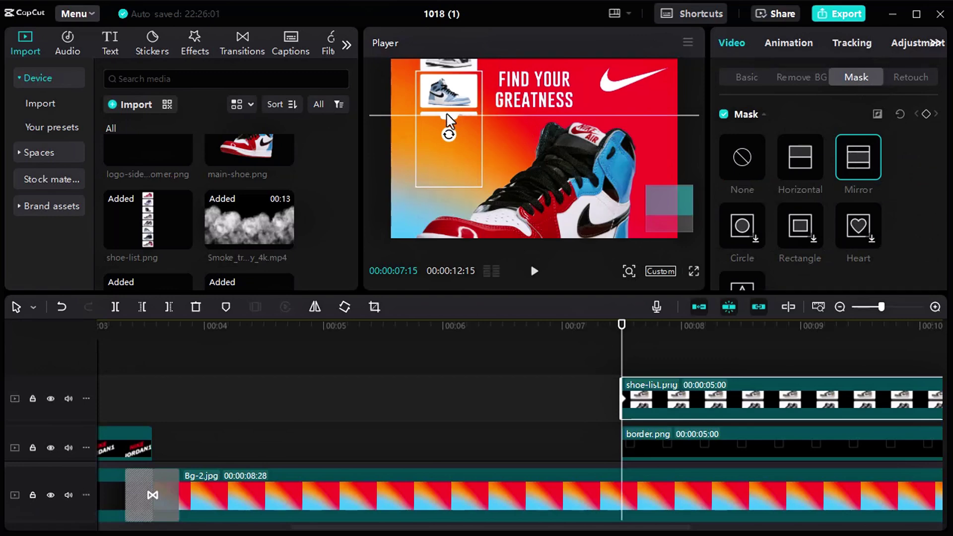
pyautogui.moveTo(449, 130); pyautogui.dragTo(500, 171)
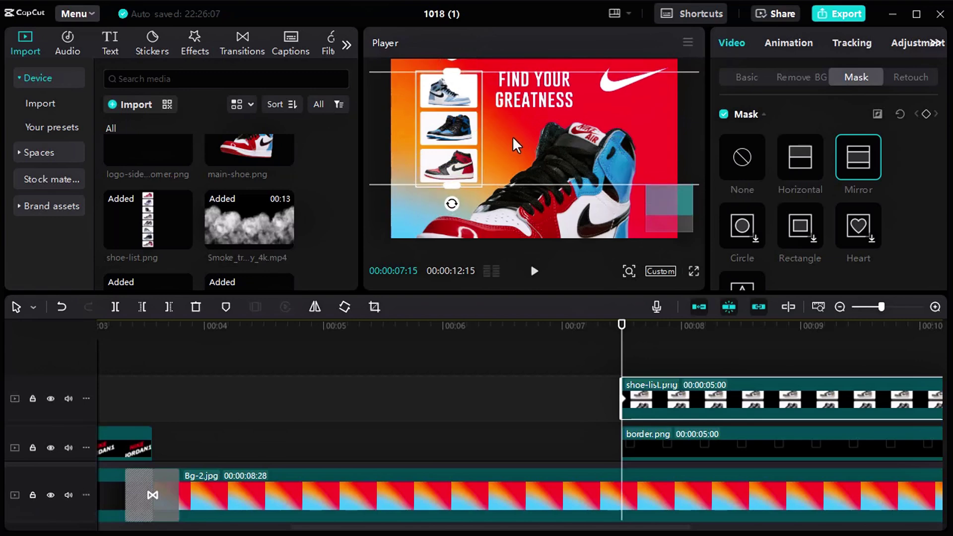
pyautogui.hotkey('ctrl', 'z')
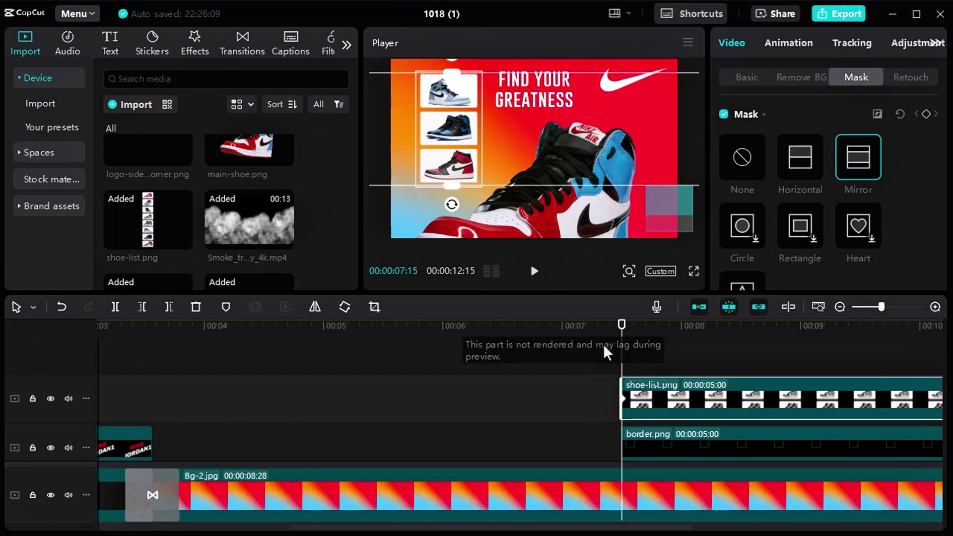
# - Keyframe the Mirror mask of shoe-list.png at 00:00:07:15, and at 00:00:12:00 move the mask up to fit the border again
pyautogui.hscroll(5, 297, 387)
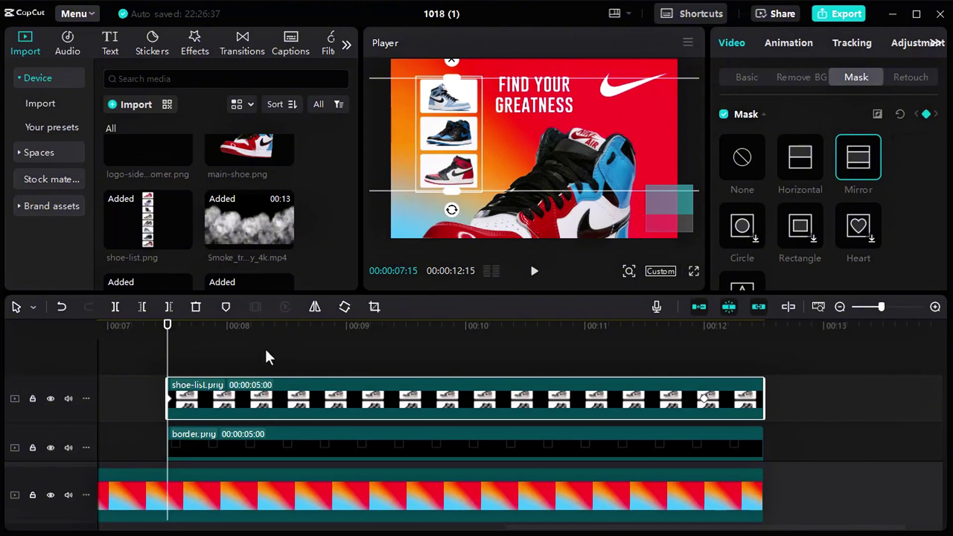
pyautogui.moveTo(181, 339); pyautogui.dragTo(705, 351)
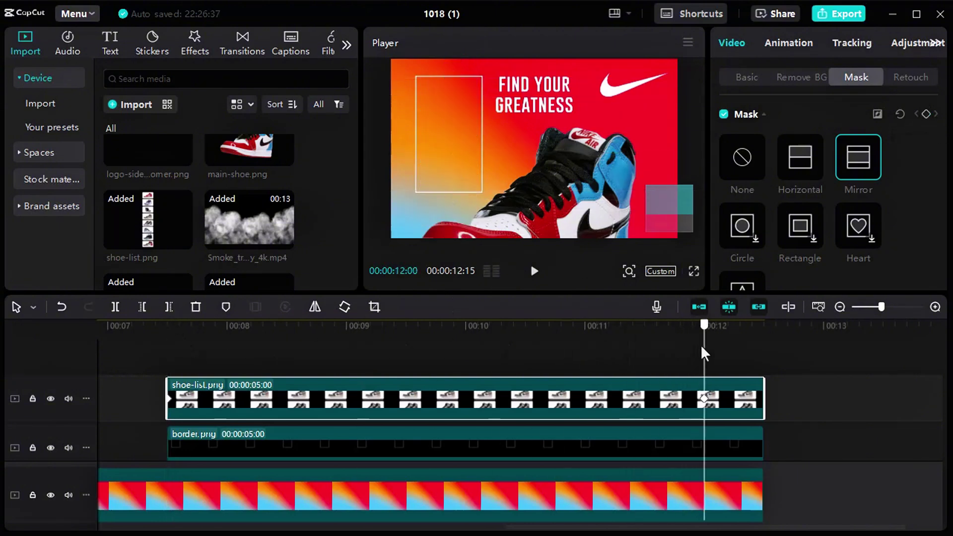
pyautogui.scroll(-1, 502, 211)
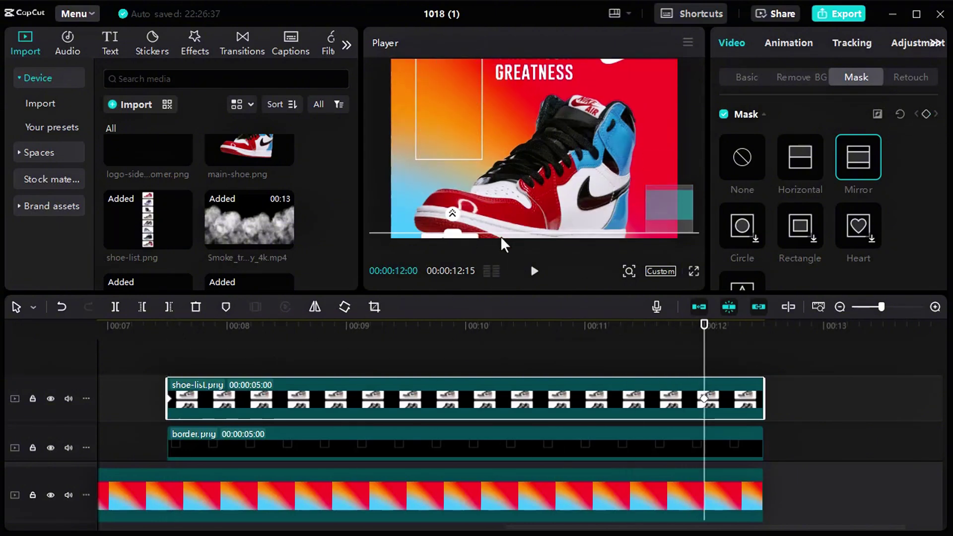
pyautogui.moveTo(504, 242); pyautogui.dragTo(527, 162)
pyautogui.scroll(1, 509, 188)
# - Play the masked shoe list from just before its start, in the player and at full screen, to check the scrolling inside the border
pyautogui.click(144, 343)
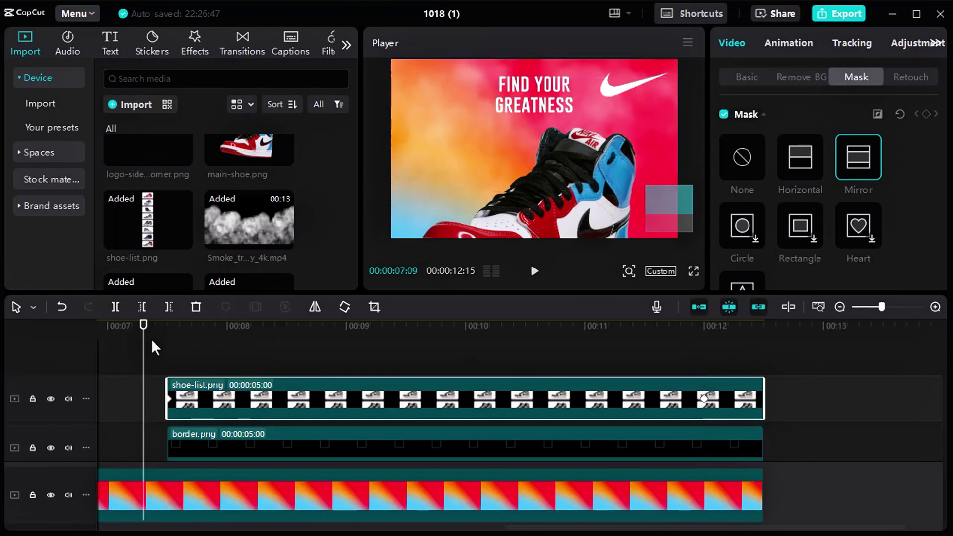
pyautogui.press('space')
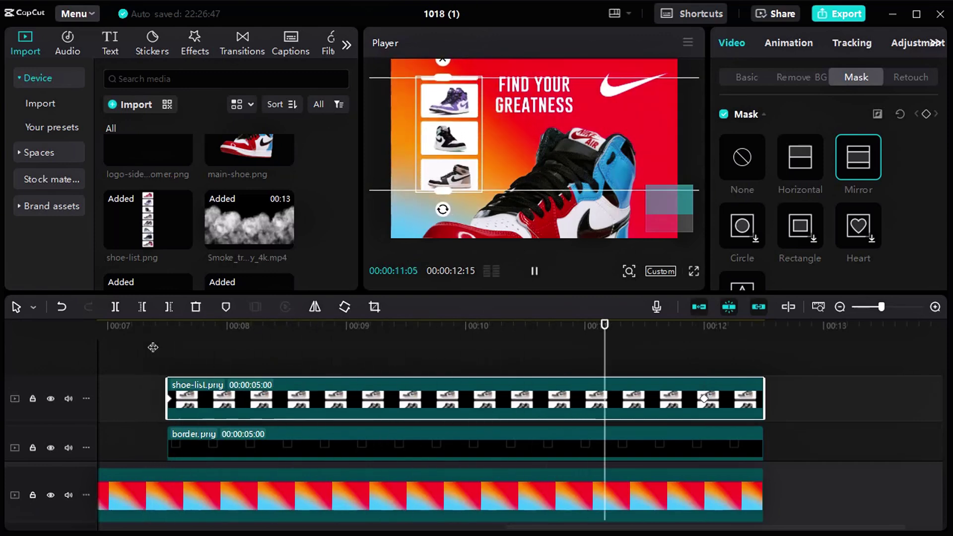
pyautogui.click(152, 358)
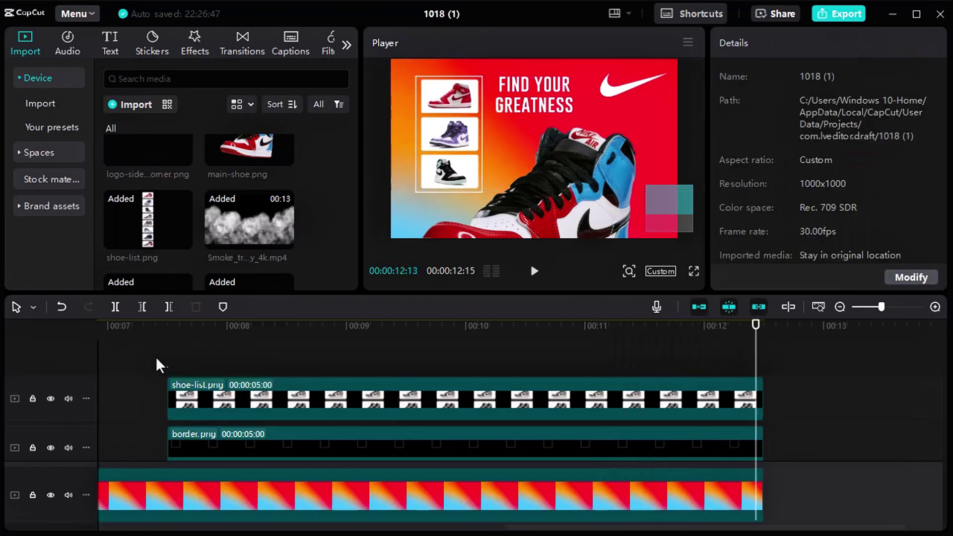
pyautogui.click(159, 350)
pyautogui.moveTo(520, 292); pyautogui.dragTo(520, 318)
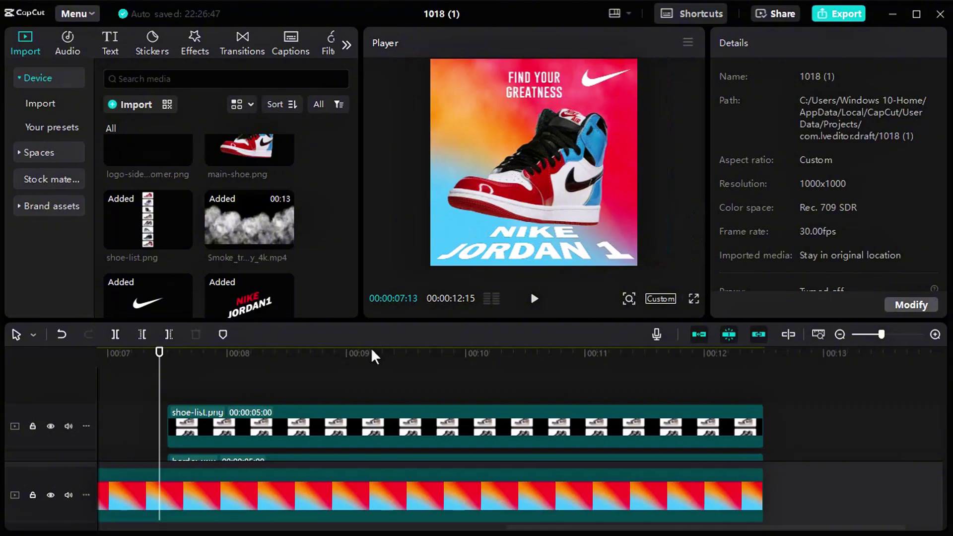
pyautogui.click(693, 298)
pyautogui.press('space')
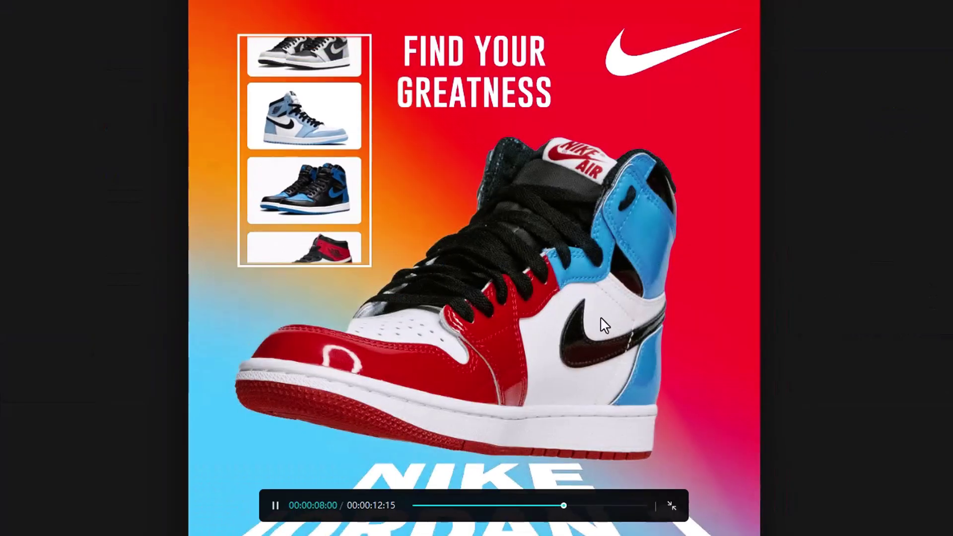
pyautogui.click(494, 504)
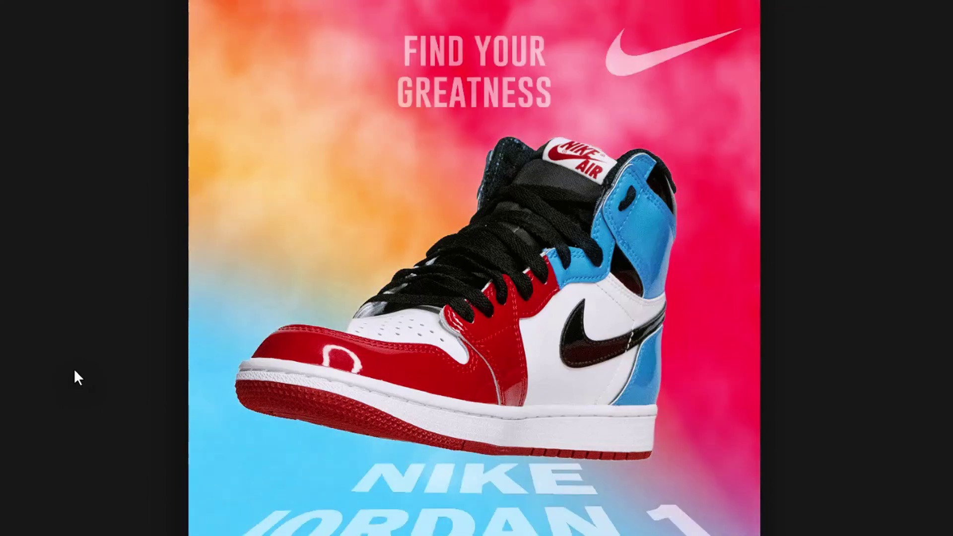
pyautogui.press('Escape')
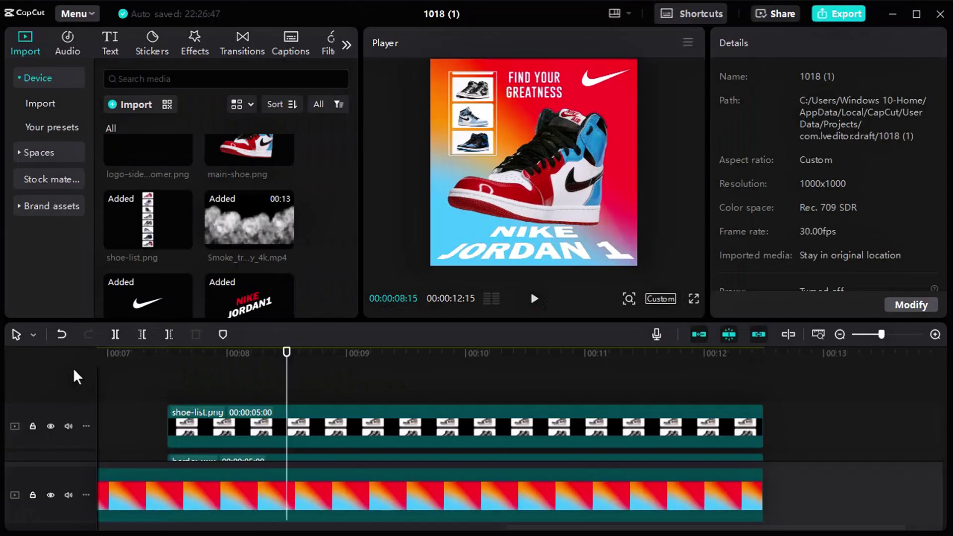
# - Search the video effects for pendulum and apply Play Pendulum to the main-shoe.png clip from 00:00:04:09
pyautogui.press('Up')
pyautogui.press('Up')
pyautogui.press('Up')
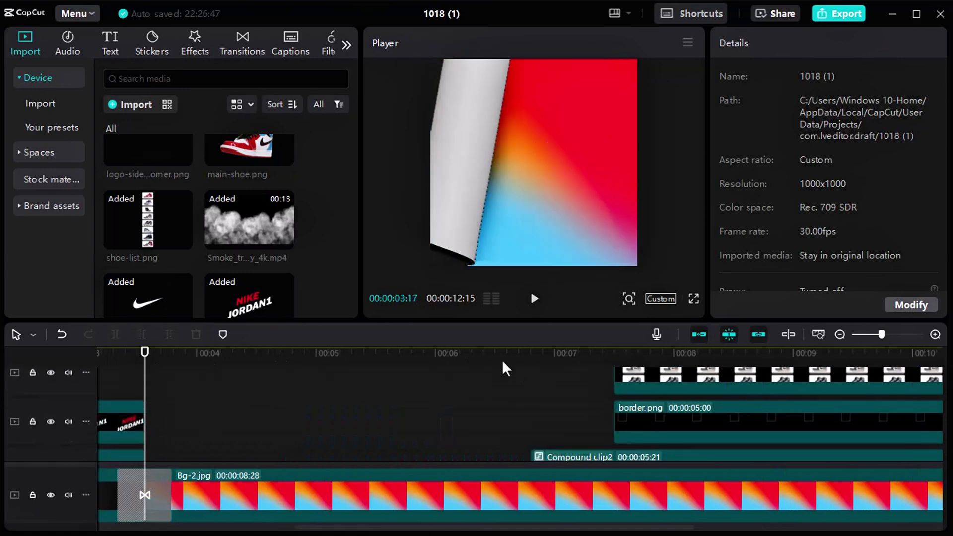
pyautogui.scroll(-3, 327, 403)
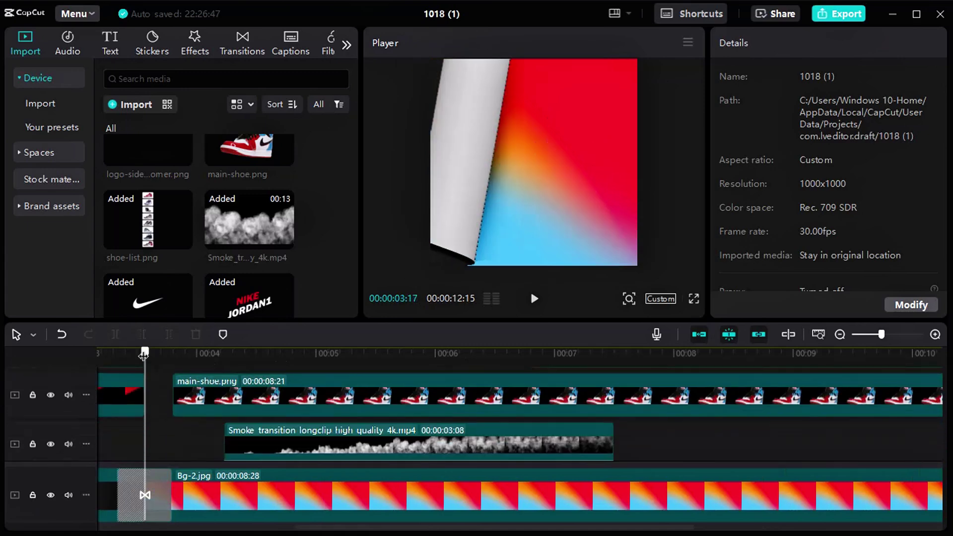
pyautogui.moveTo(144, 352); pyautogui.dragTo(232, 354)
pyautogui.click(327, 403)
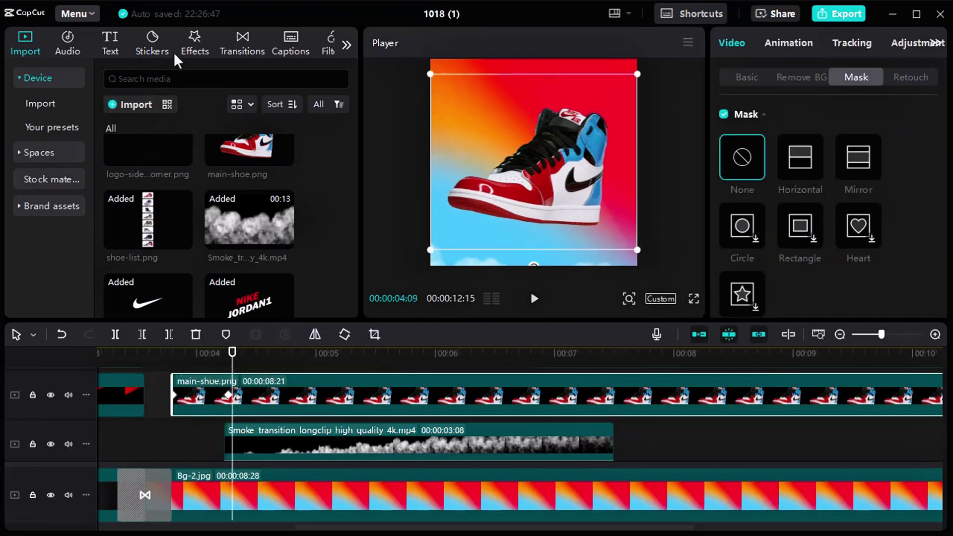
pyautogui.click(194, 48)
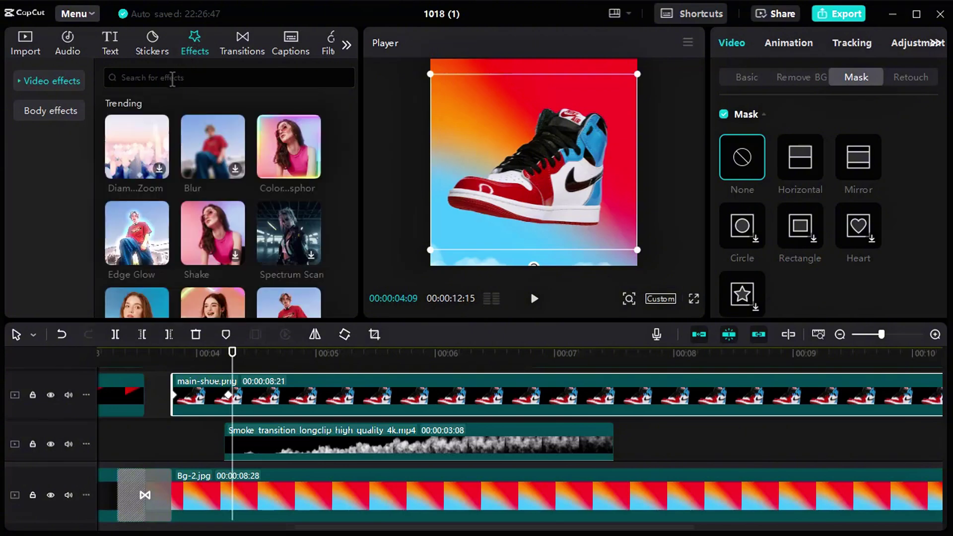
pyautogui.click(172, 78)
pyautogui.write('pen')
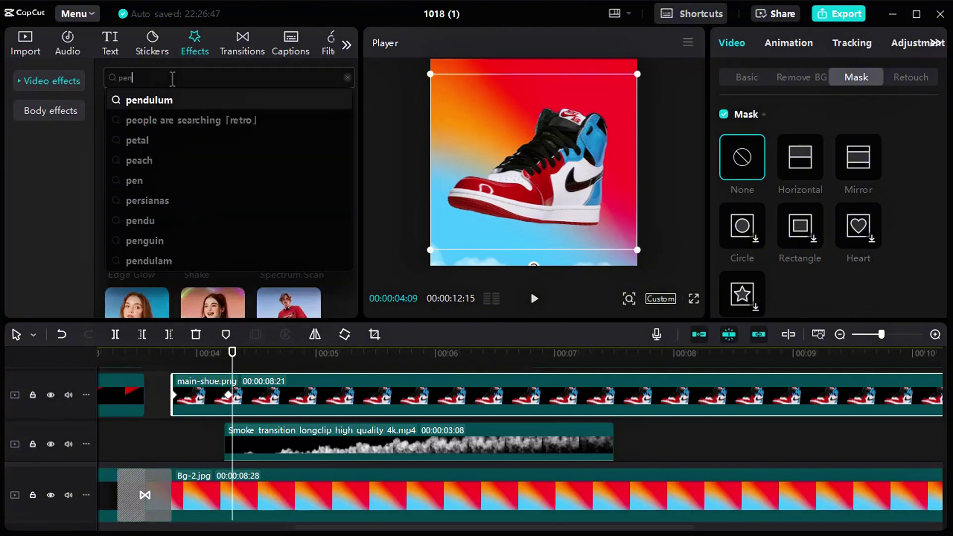
pyautogui.click(179, 99)
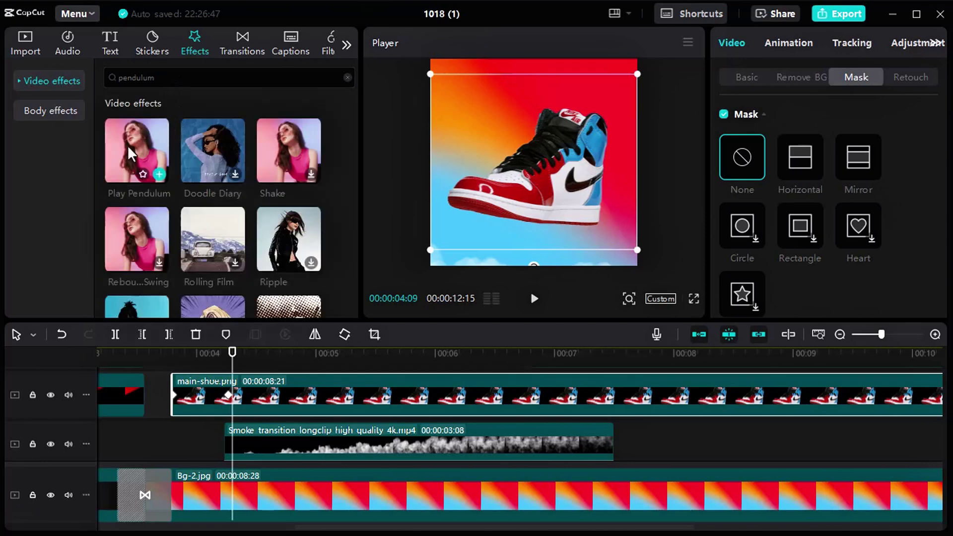
pyautogui.moveTo(138, 149); pyautogui.dragTo(206, 411)
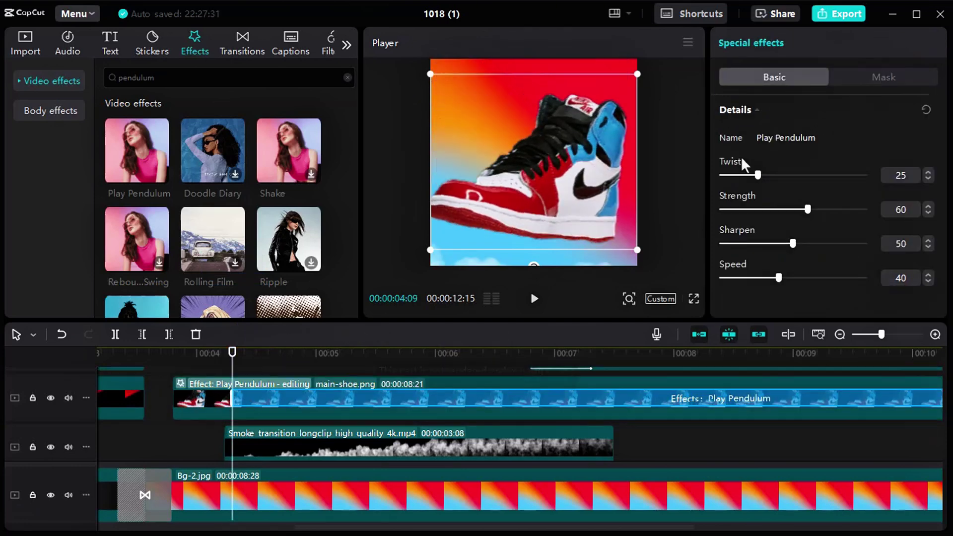
# - Set the Play Pendulum effect to Twist 0, Strength 9, Sharpen 35 and Speed 59
pyautogui.moveTo(748, 175); pyautogui.dragTo(686, 185)
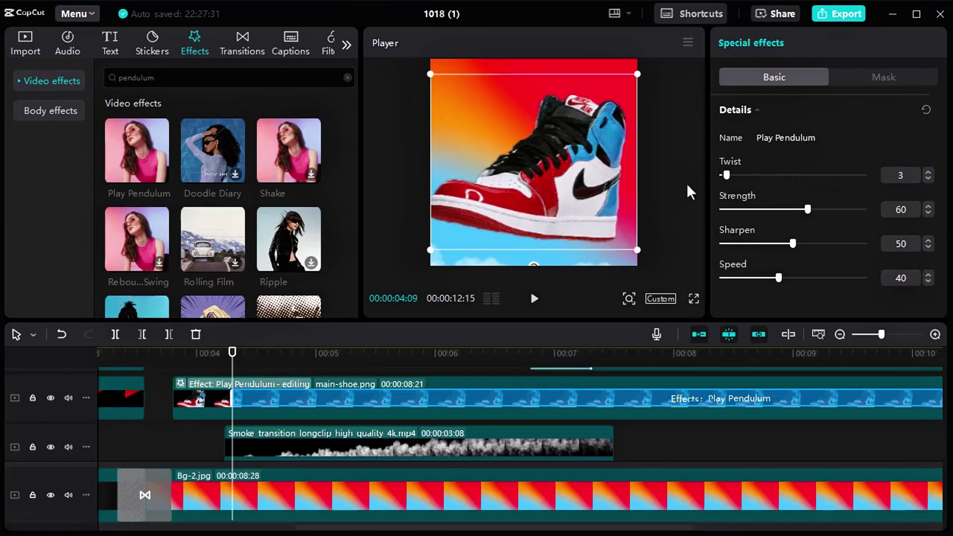
pyautogui.moveTo(807, 210); pyautogui.dragTo(735, 218)
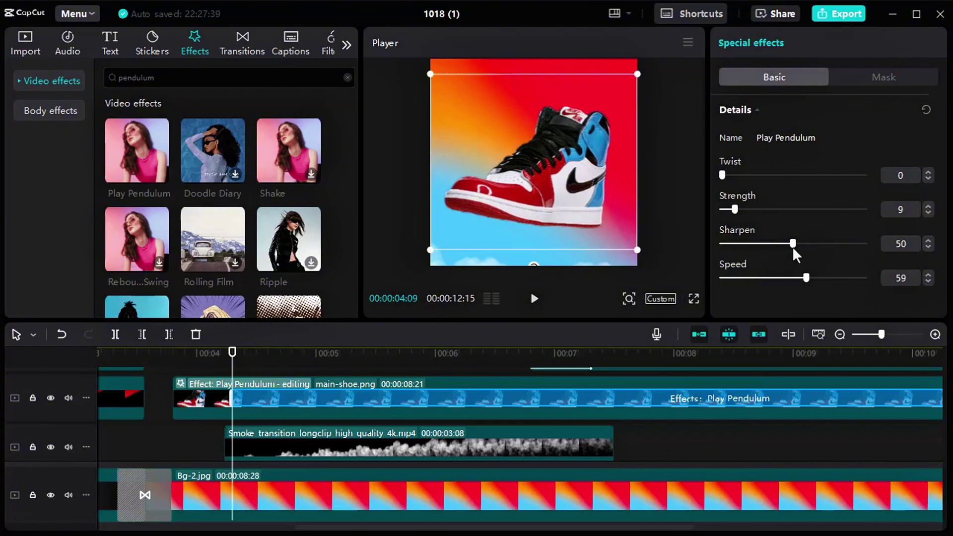
pyautogui.moveTo(793, 244)
pyautogui.mouseDown()
pyautogui.moveTo(760, 245)
pyautogui.moveTo(815, 247)
pyautogui.moveTo(752, 252)
pyautogui.moveTo(791, 259)
pyautogui.mouseUp()
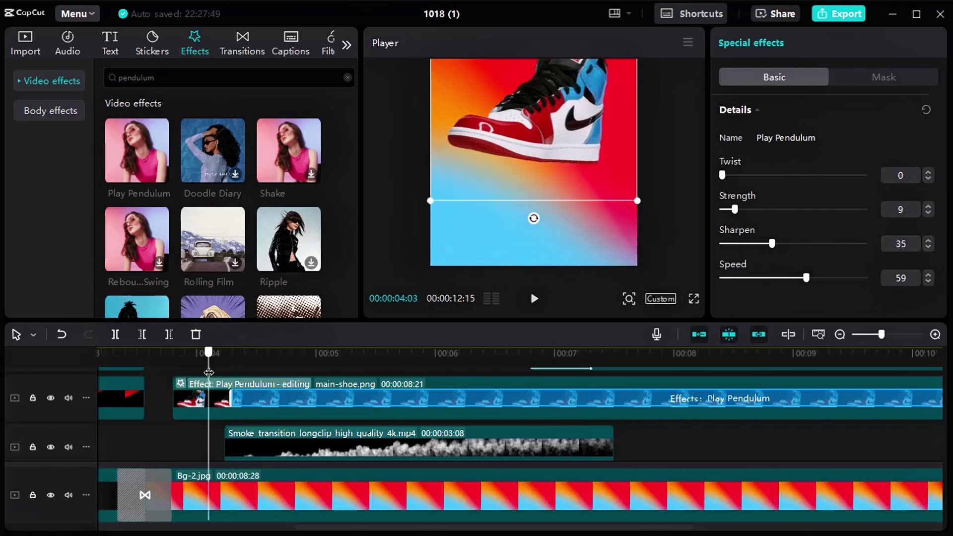
# - Play the shoe's entrance with its pendulum motion, and watch the ad at full screen
pyautogui.click(198, 427)
pyautogui.press('space')
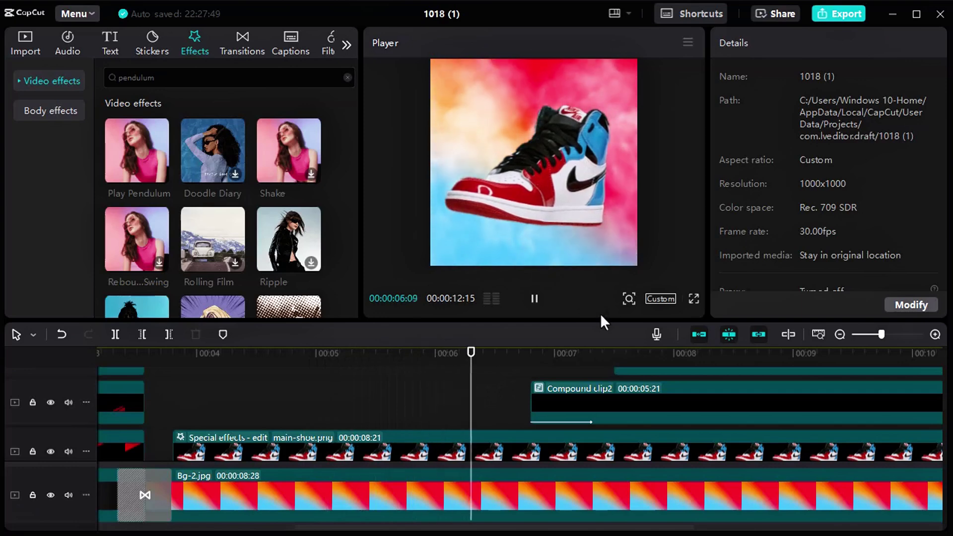
pyautogui.press('space')
pyautogui.press('space')
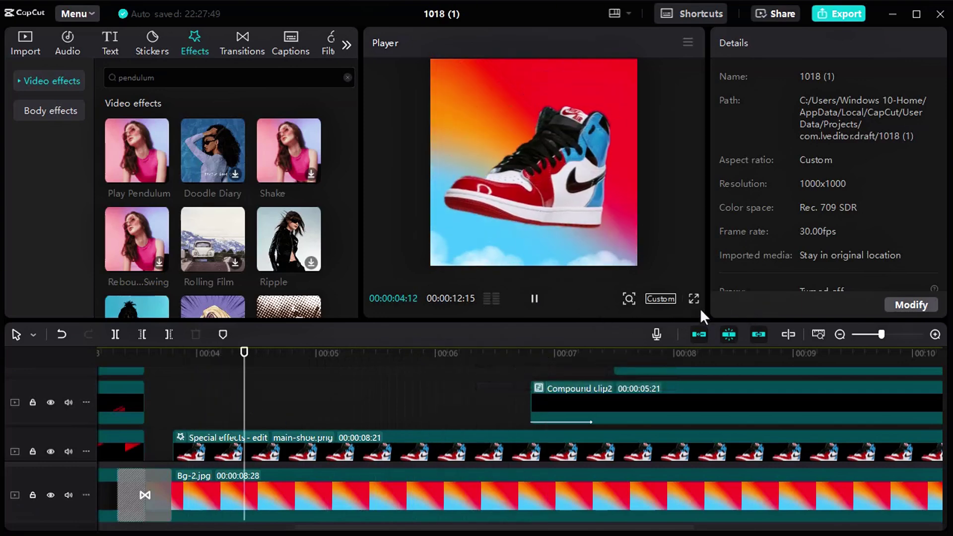
pyautogui.click(694, 298)
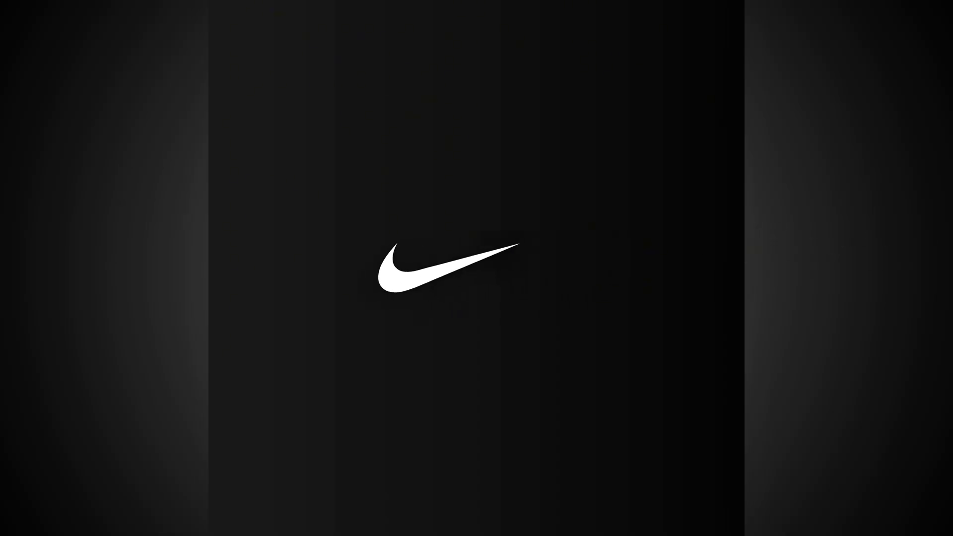